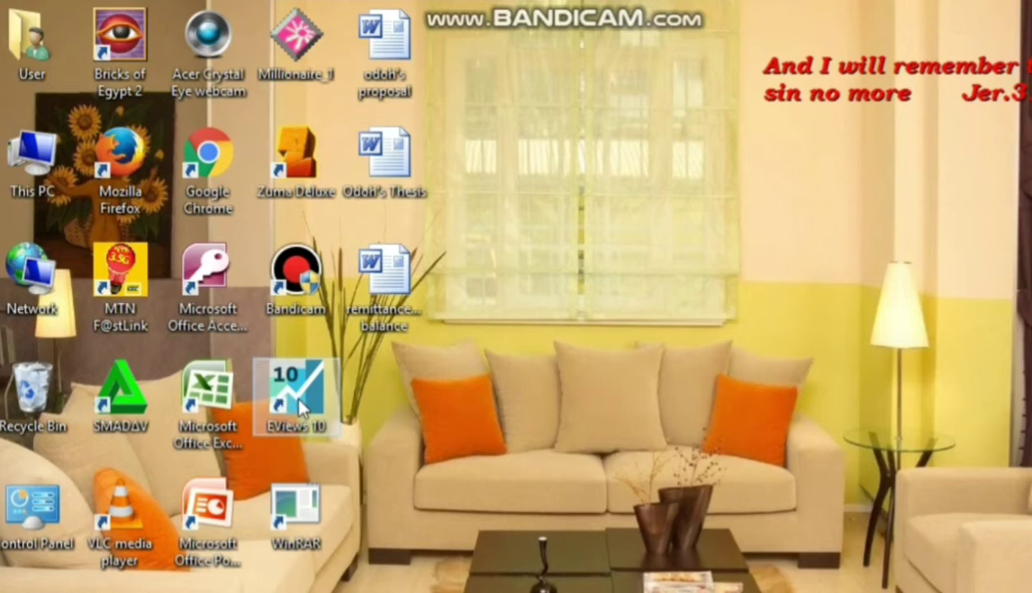
Open EViews 10 and start creating a new workfile
click(300, 402)
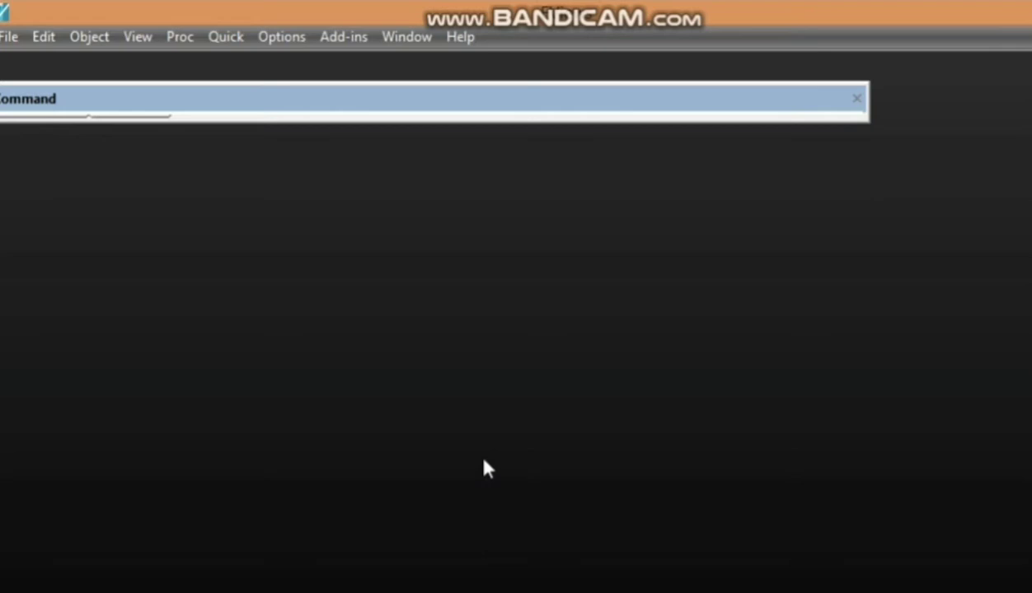
click(7, 37)
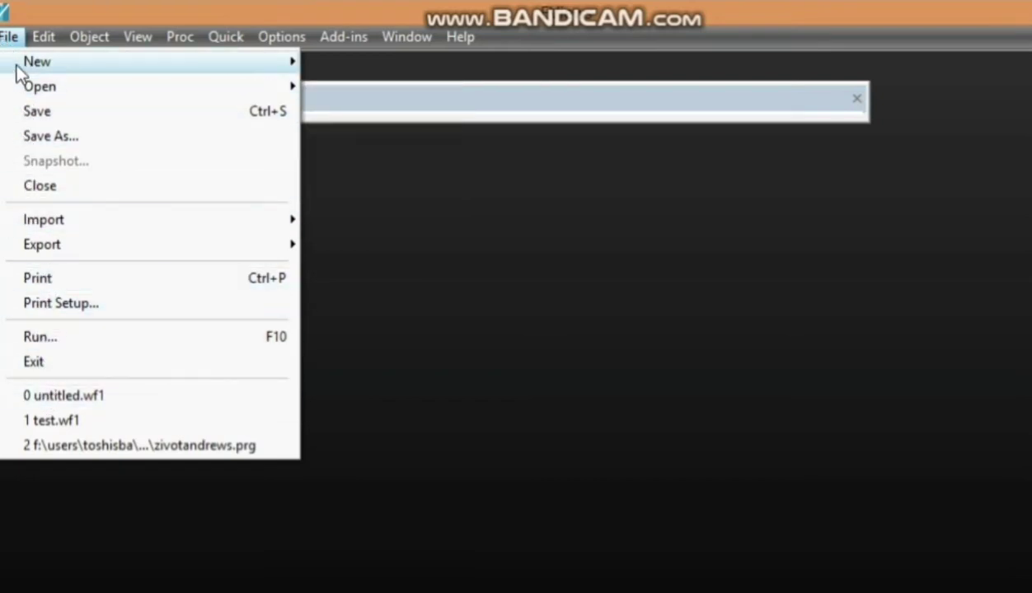
mouse_move(17, 64)
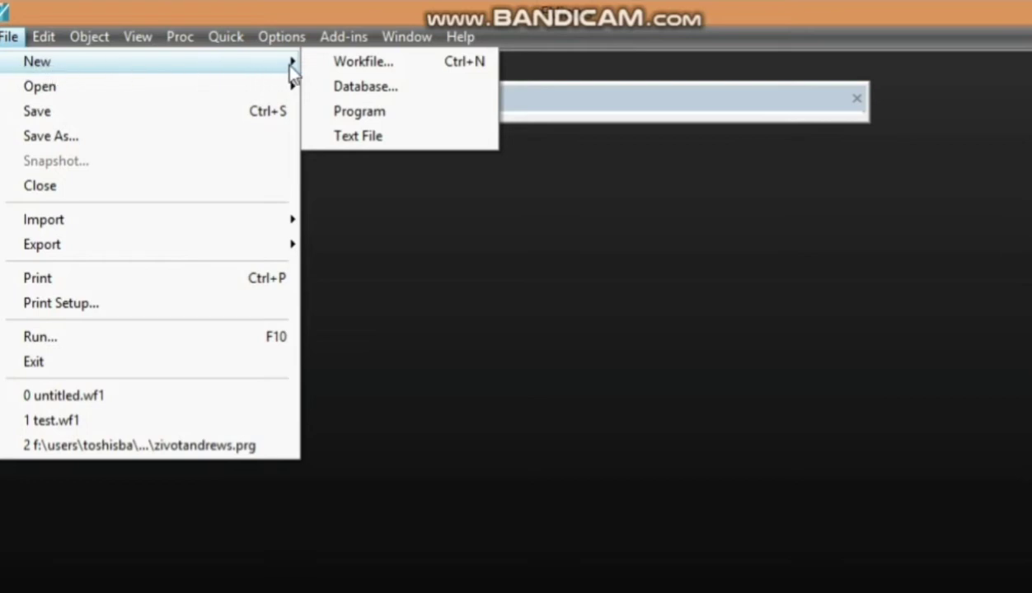
click(363, 66)
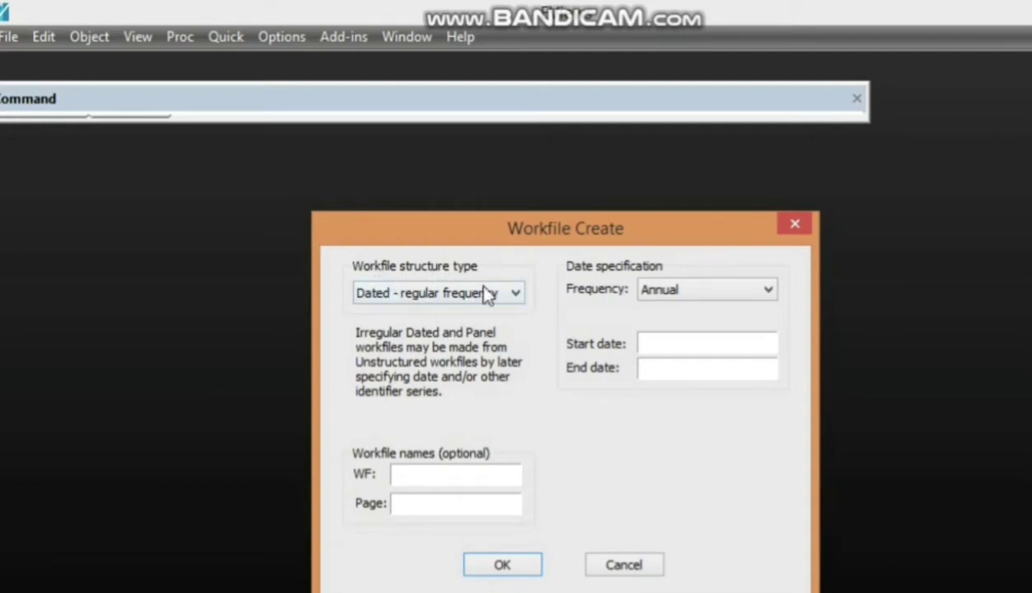
Set the workfile structure to Dated - regular frequency, with Annual frequency, start date 1970 and end date 2015
click(517, 298)
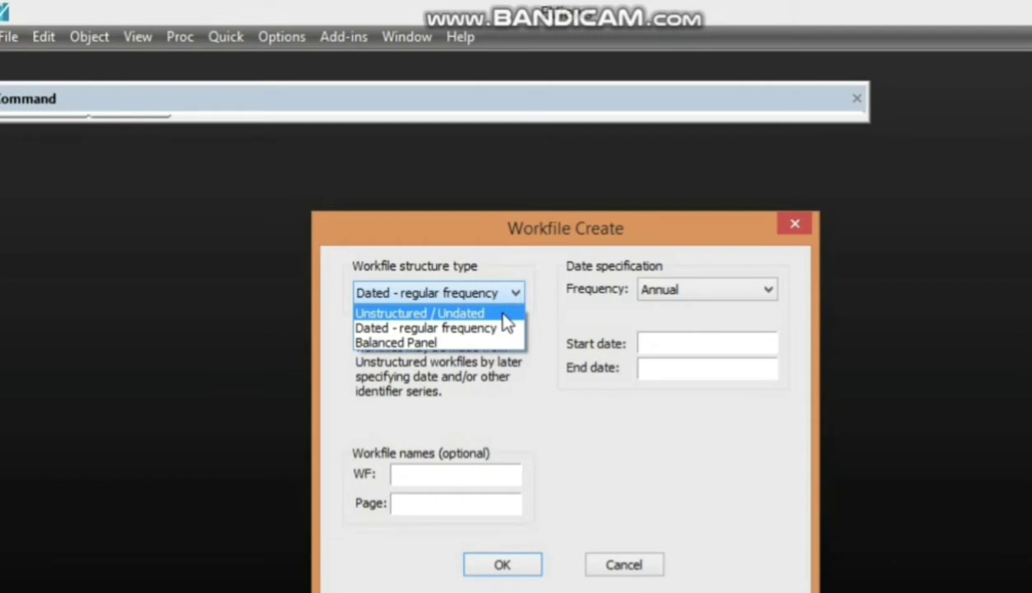
click(440, 328)
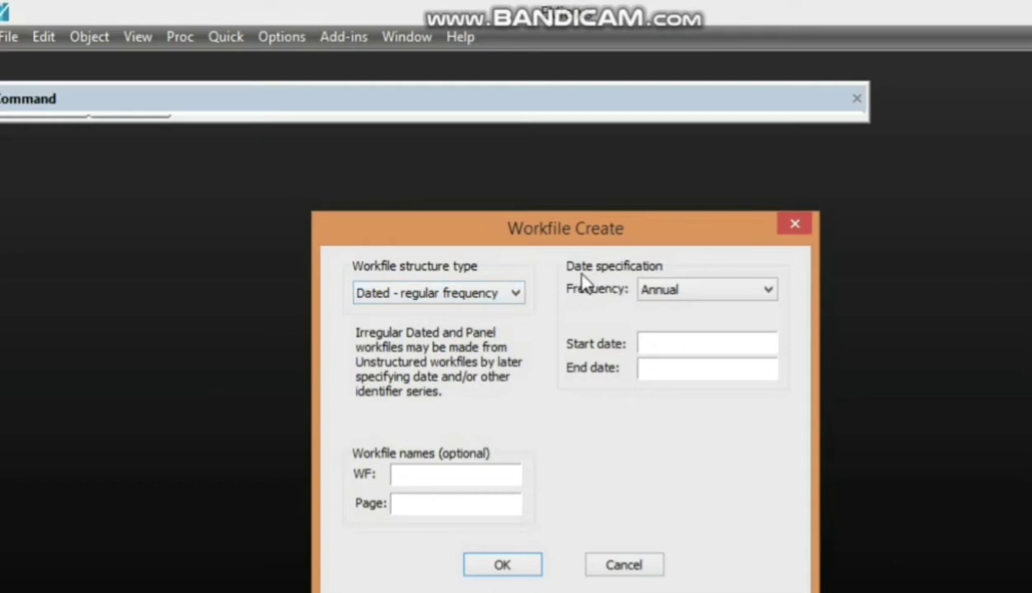
click(768, 293)
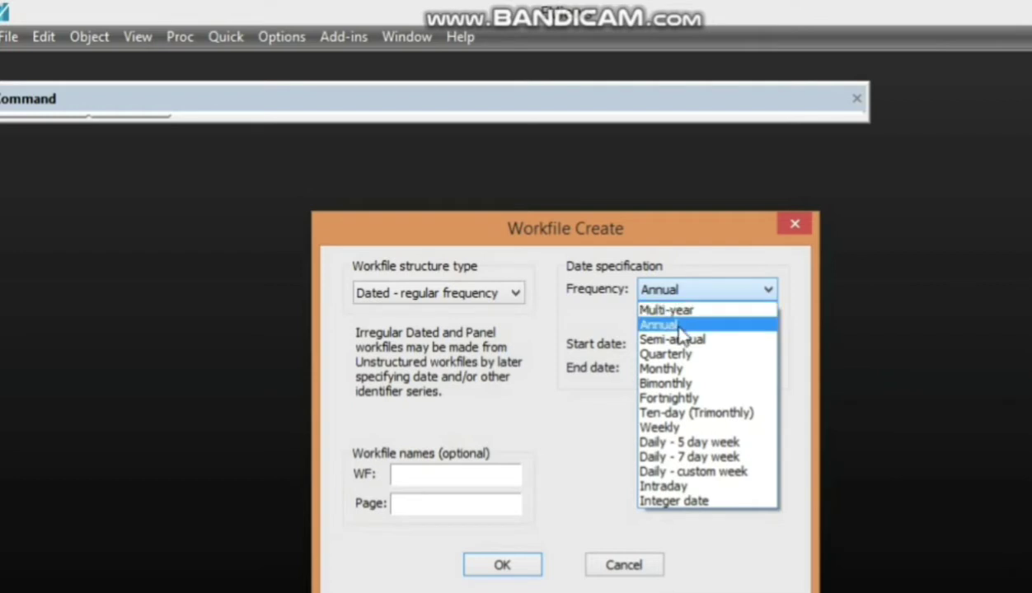
click(674, 326)
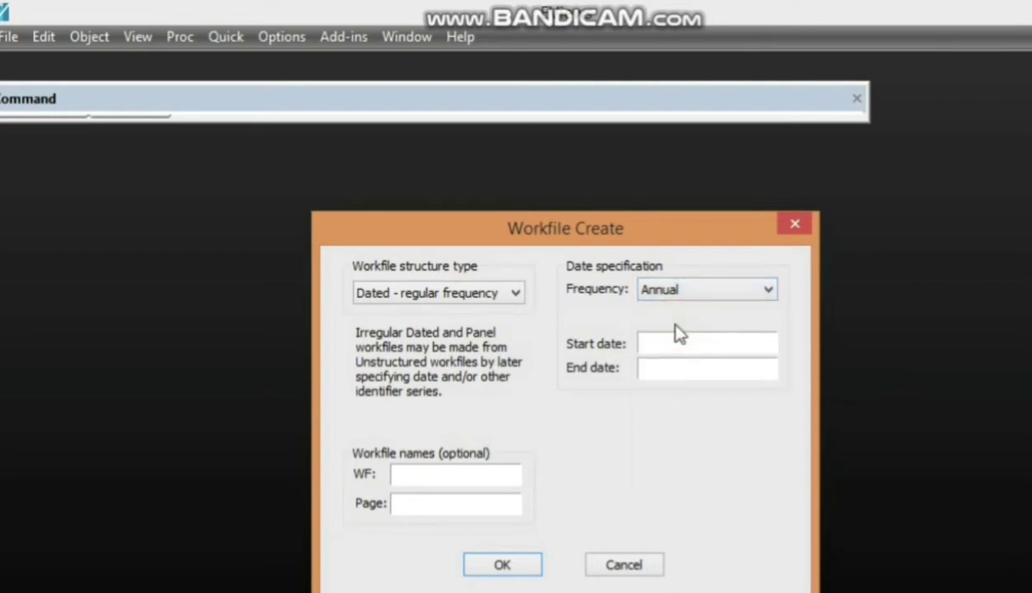
click(674, 342)
text(1970)
click(666, 369)
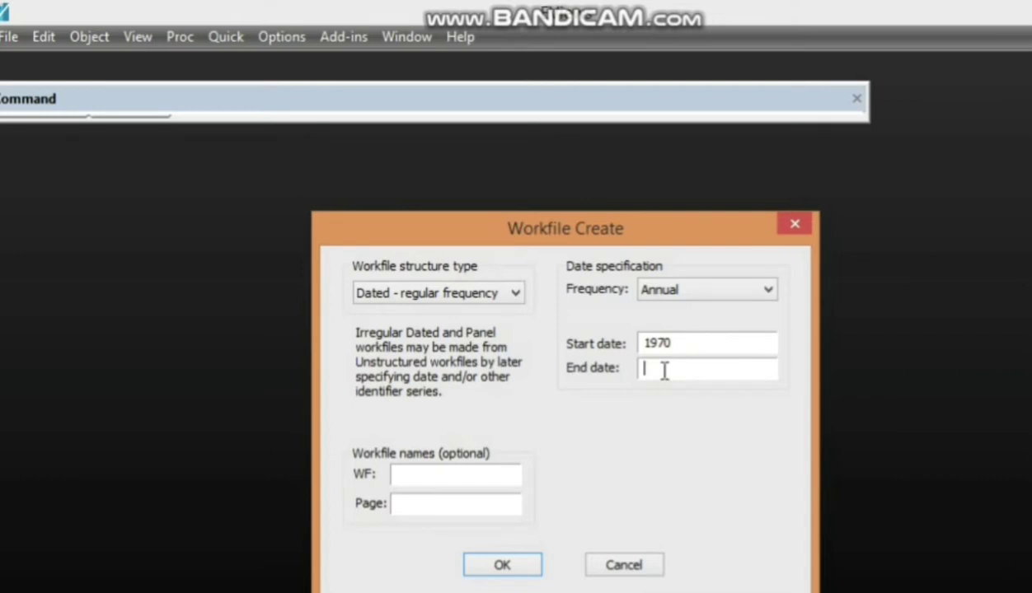
text(2015)
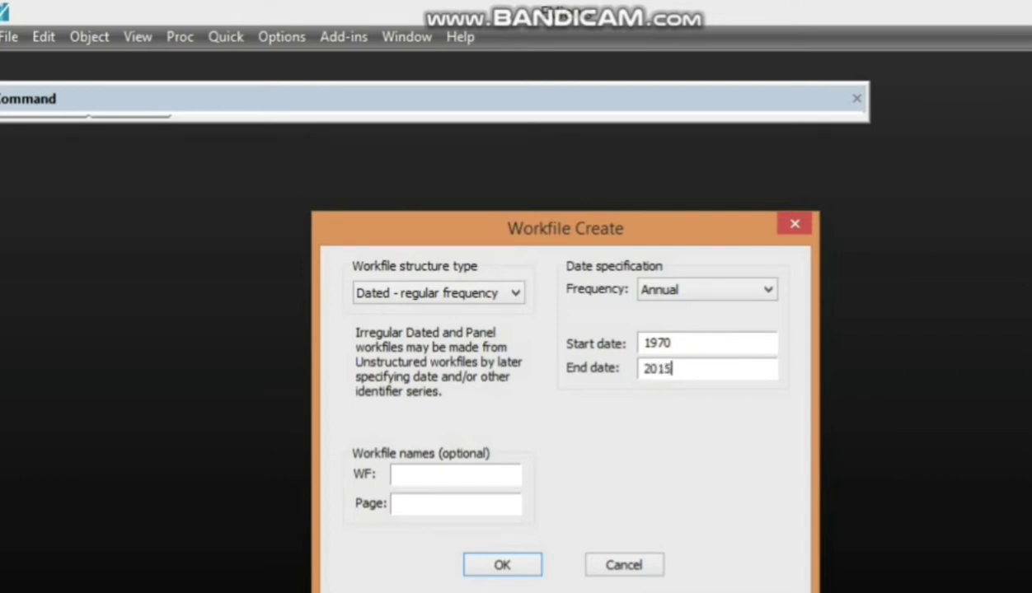
Name the workfile test and its page 1, and create it
click(431, 479)
text(test)
click(399, 505)
text(1)
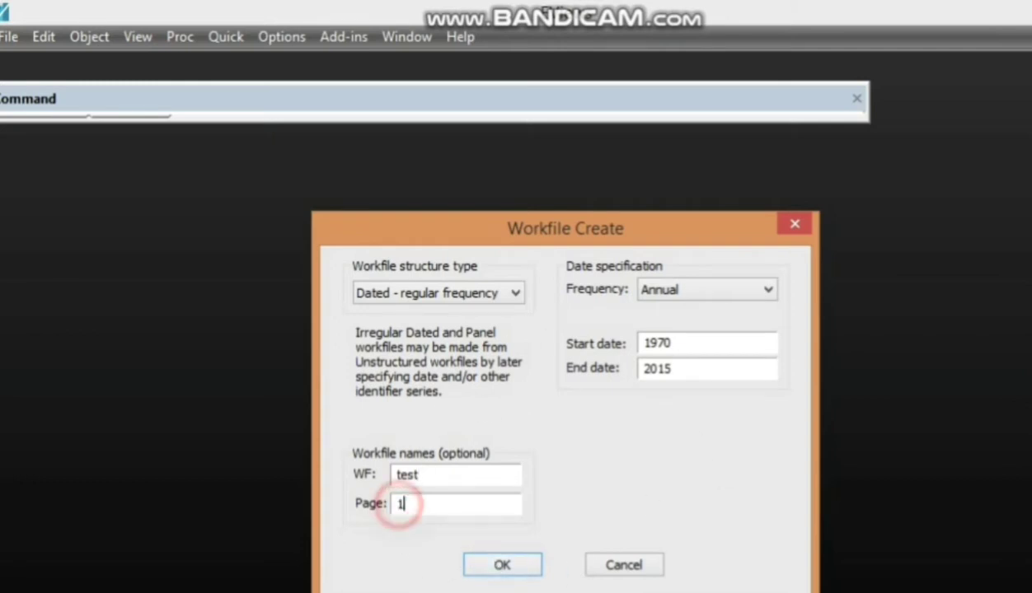
click(491, 564)
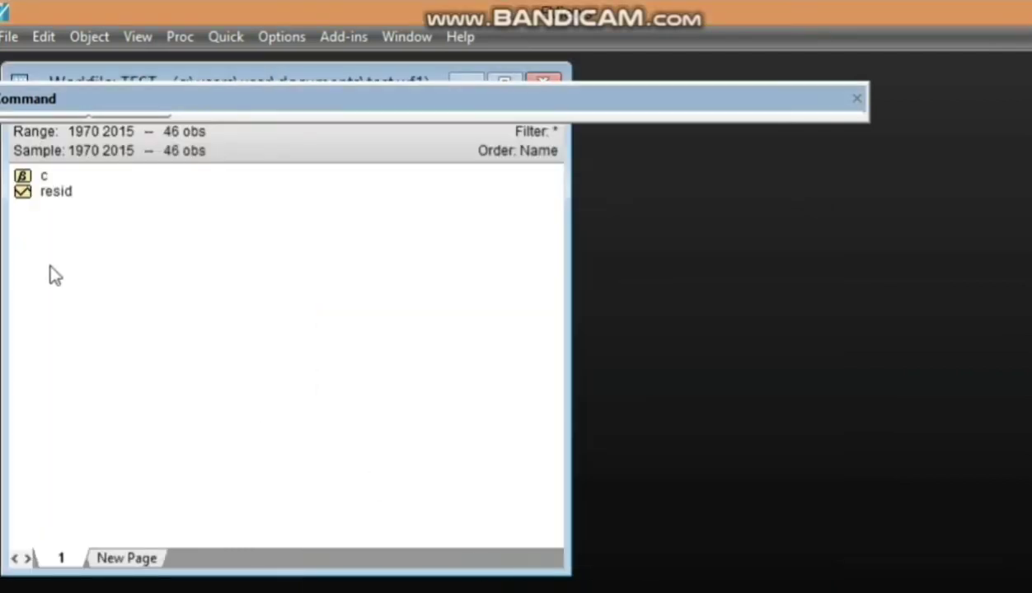
Move the TEST workfile window clear of the command window and save the workfile
drag(278, 81, 387, 216)
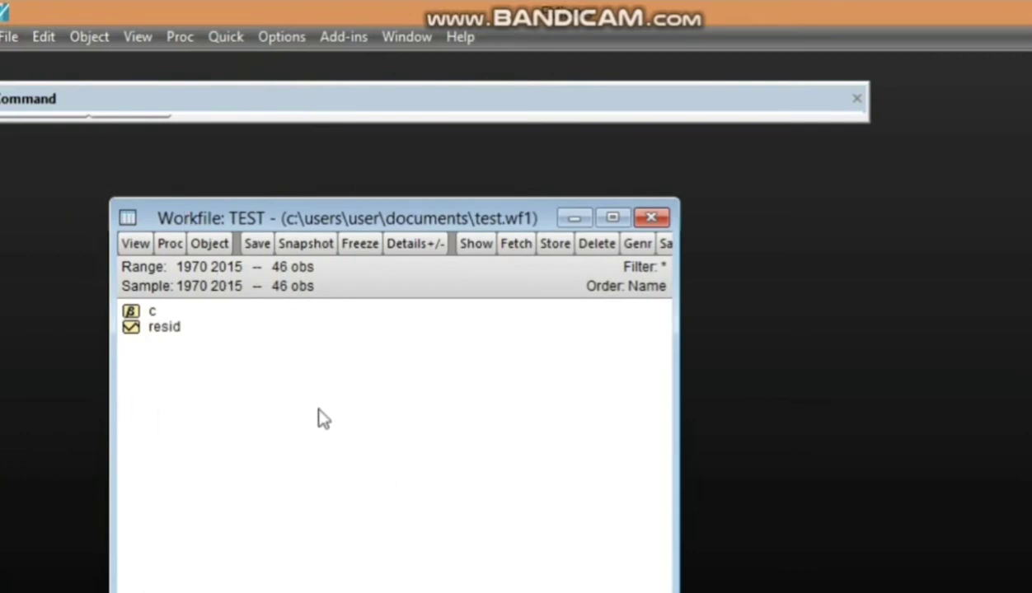
key(ctrl+s)
click(694, 389)
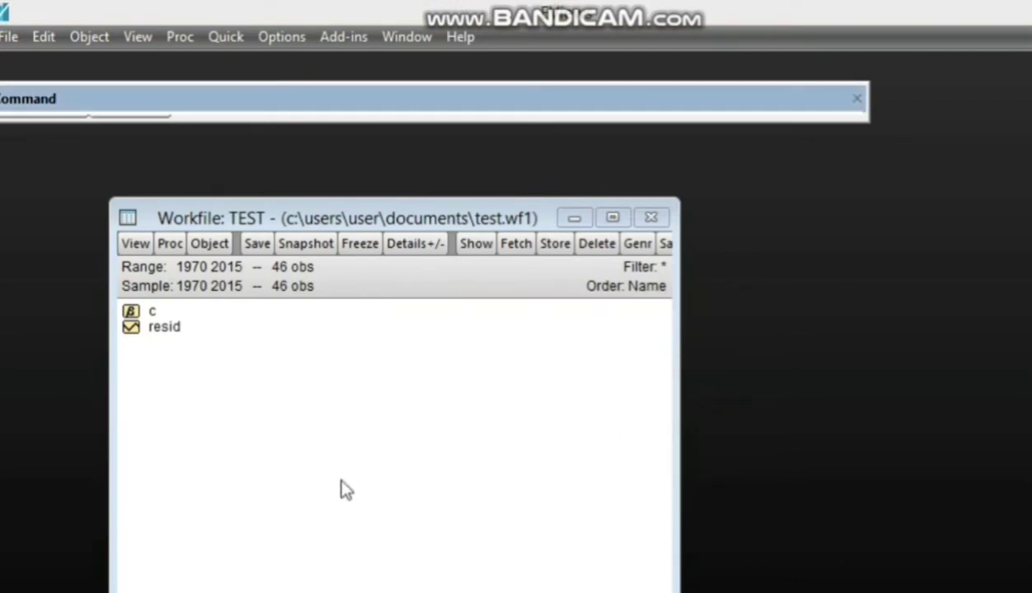
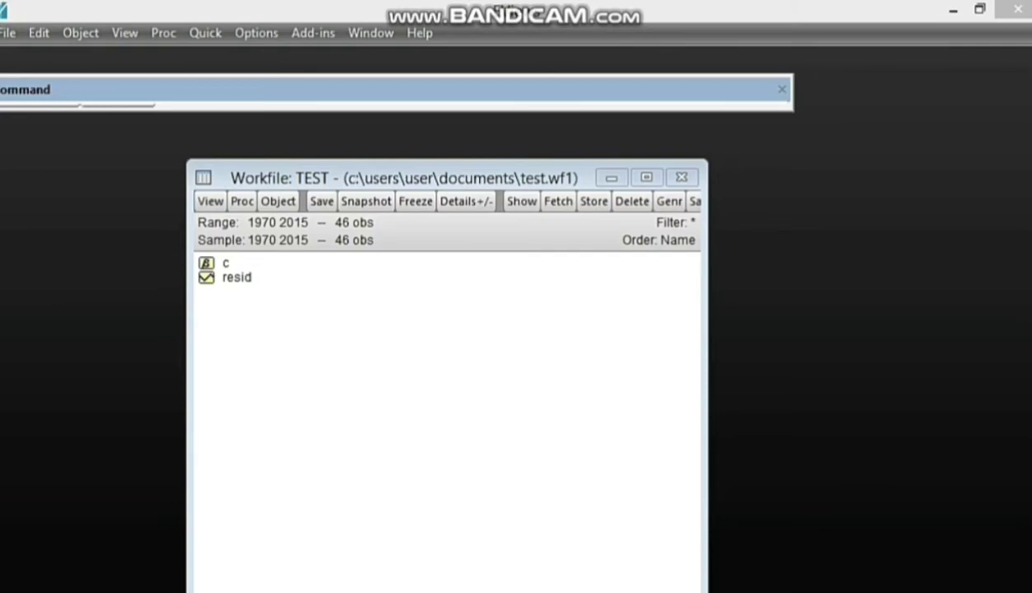
Switch to the Excel worksheet and examine the yearly RGDP, MOP and TOP data down to the last row
click(454, 577)
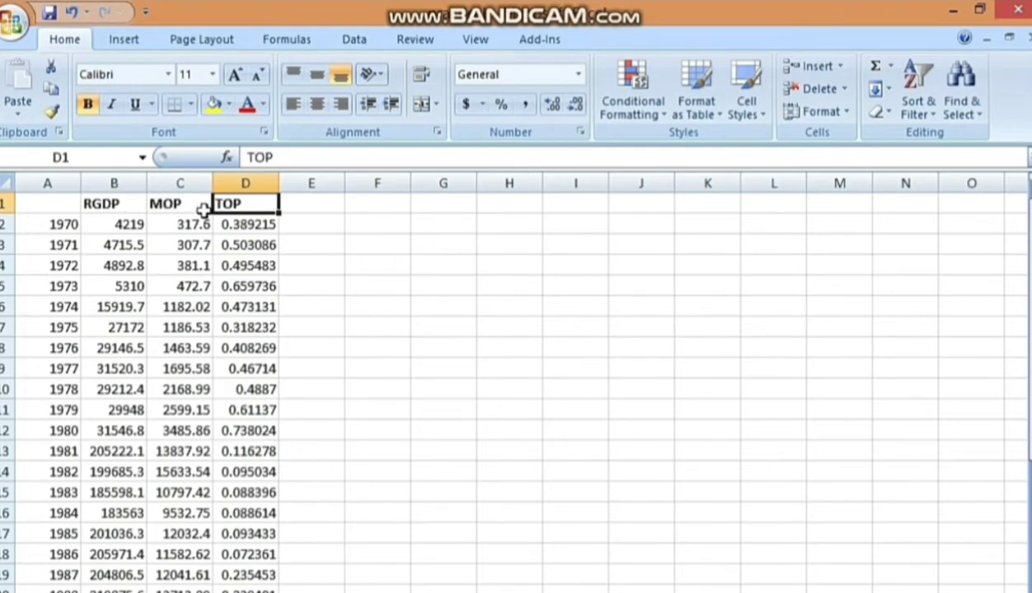
click(86, 224)
key(Down)
key(Down)
key(Down)
key(Down)
key(Down)
key(Down)
key(Down)
key(Down)
key(Down)
key(Down)
key(Down)
key(Down)
key(Down)
key(Down)
key(Down)
key(Down)
key(Down)
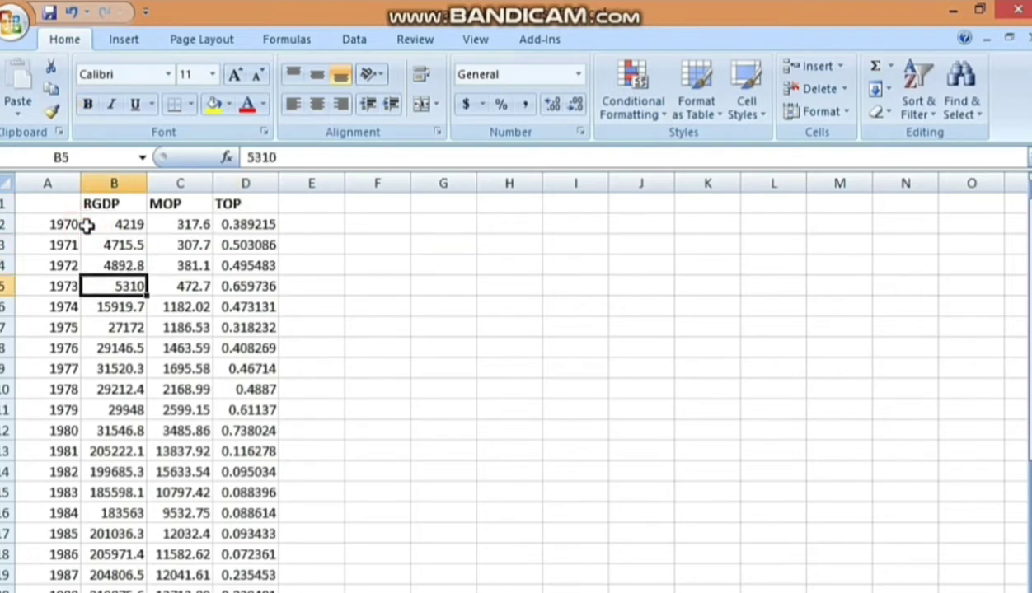
key(Down)
key(Down)
key(Down)
key(Down)
key(Down)
key(Down)
key(Down)
key(Down)
key(Down)
key(Down)
key(Down)
key(Down)
key(Down)
key(Down)
key(Down)
key(Down)
key(Down)
key(Down)
key(Down)
key(Down)
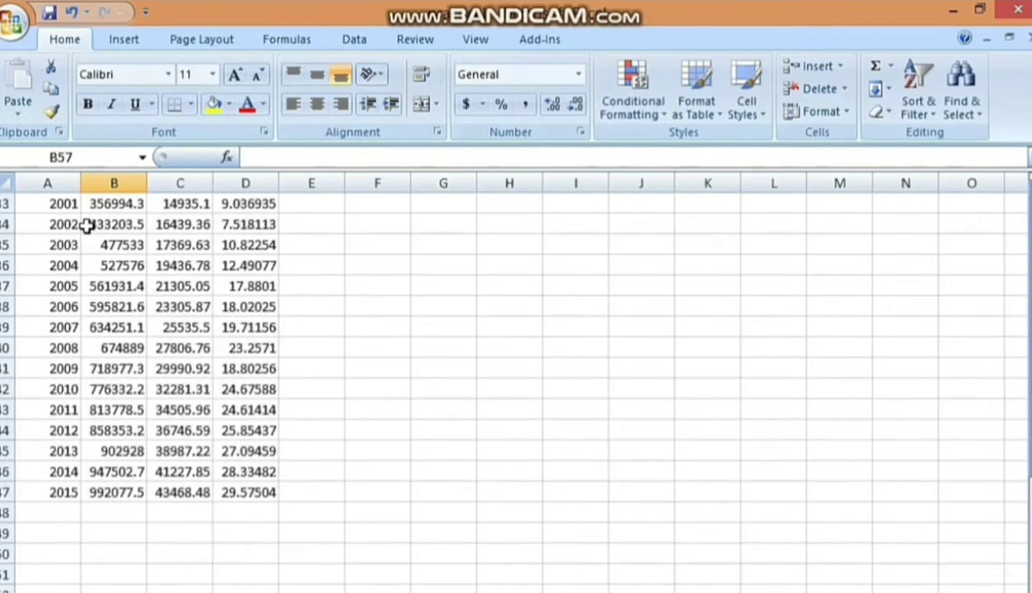
key(Up)
key(Up)
key(Up)
key(Up)
key(Up)
key(Up)
key(Up)
key(Up)
key(Up)
key(Up)
key(Up)
key(Up)
key(Up)
key(Up)
key(Up)
key(Up)
key(Up)
key(Up)
key(Up)
key(Up)
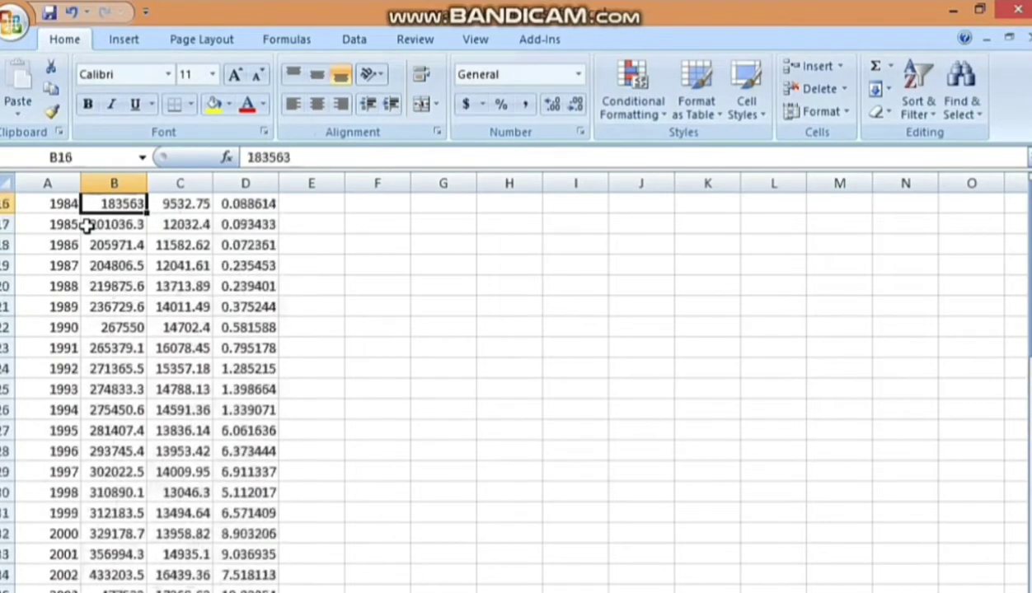
key(Up)
key(Up)
key(Up)
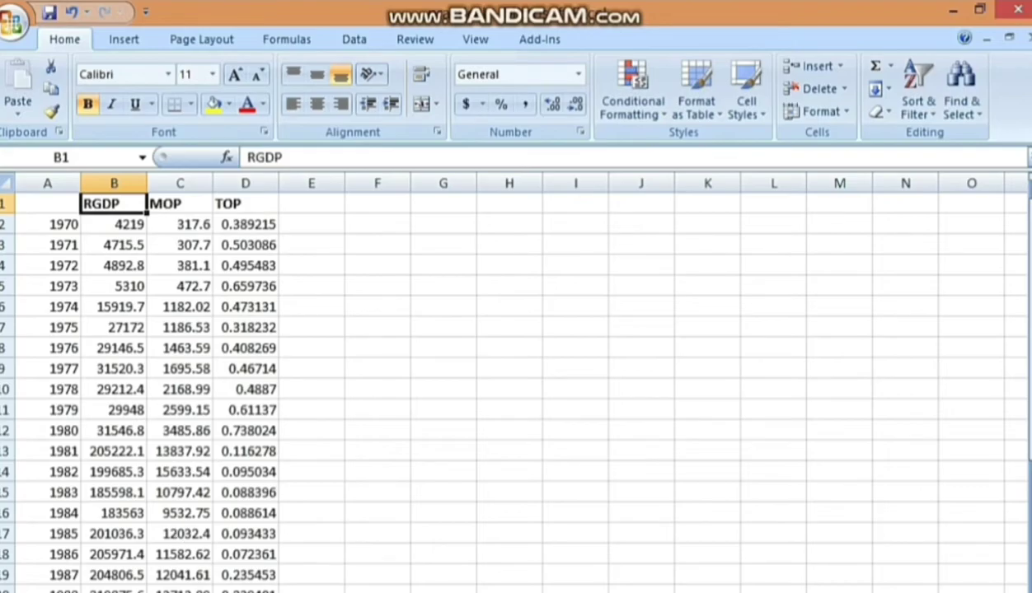
Switch back to EViews and open an empty group for entering series, with the name row above 1970 accessible
key(alt+Tab)
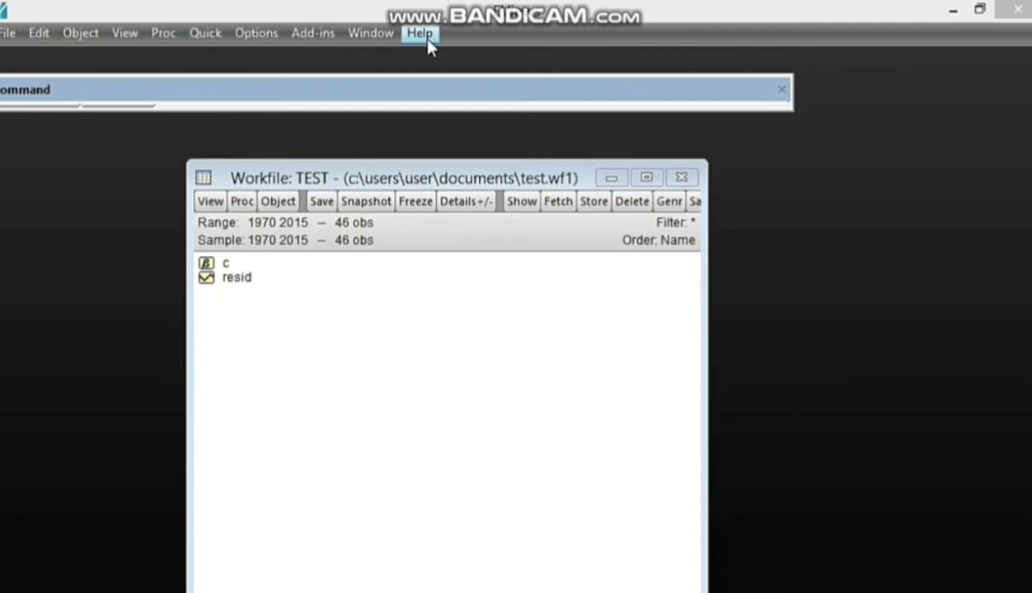
click(205, 34)
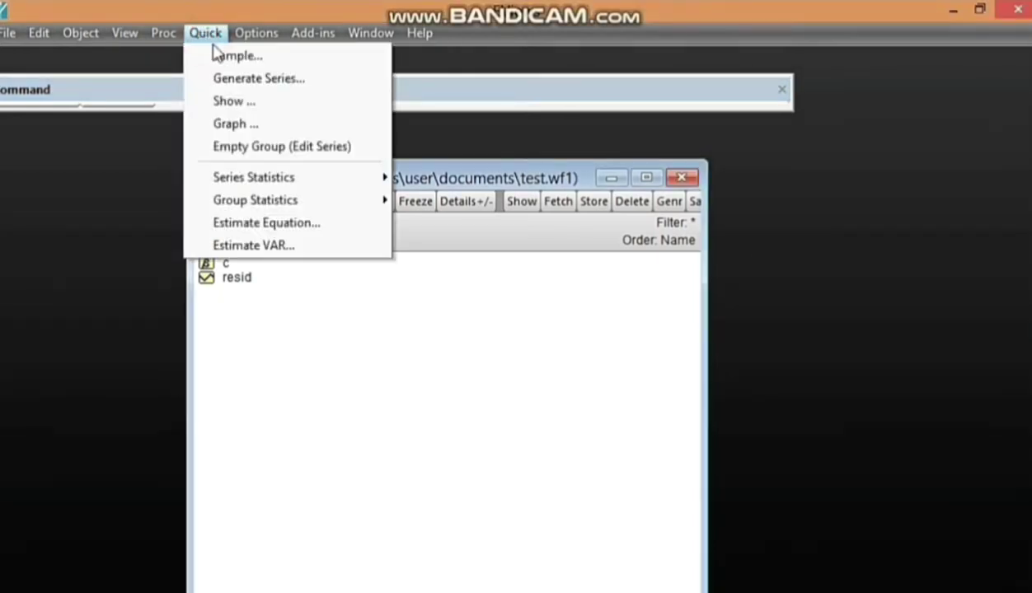
click(266, 155)
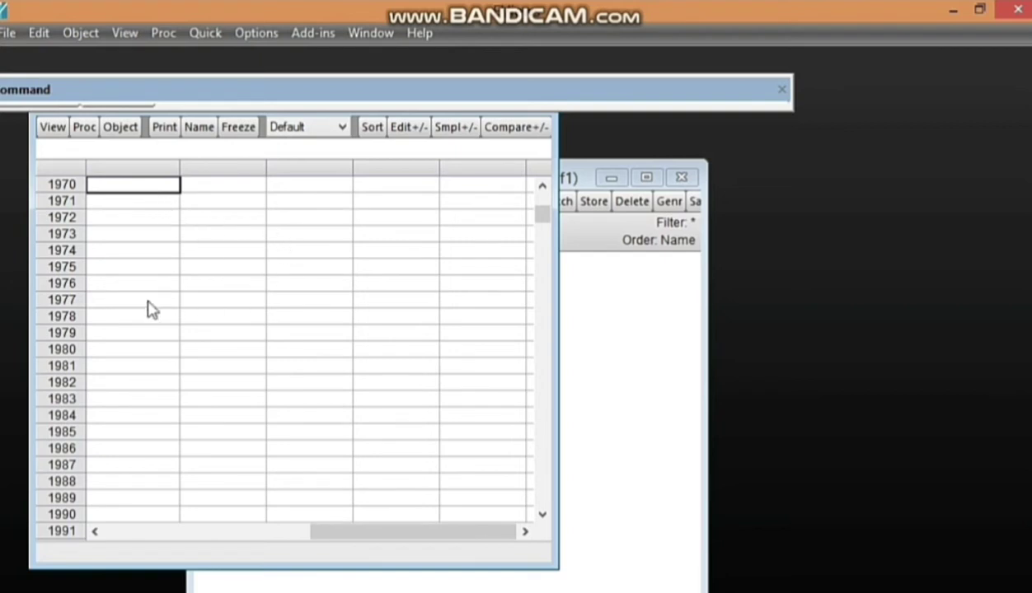
click(543, 190)
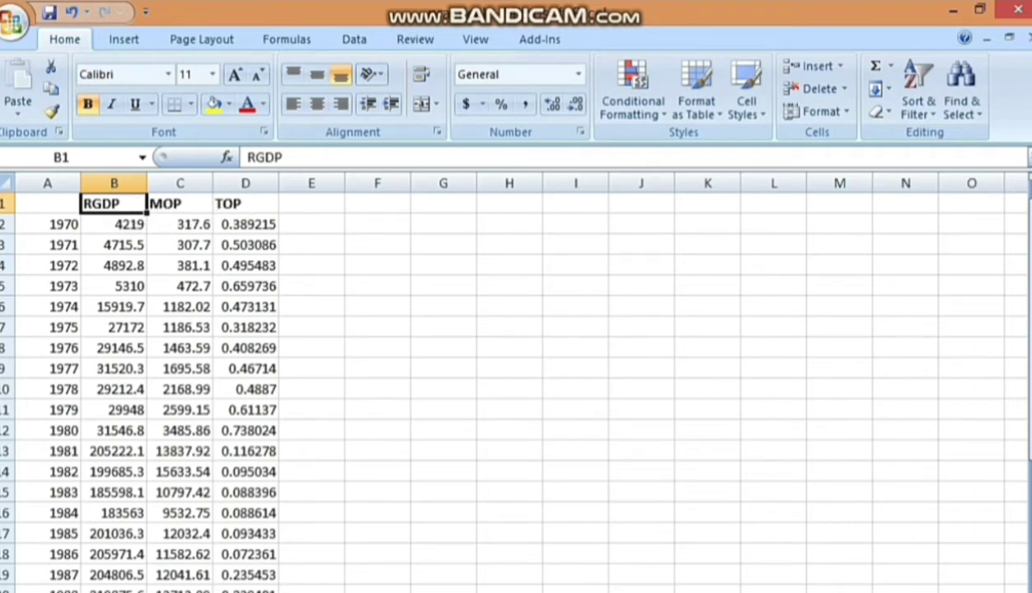
key(alt+Tab)
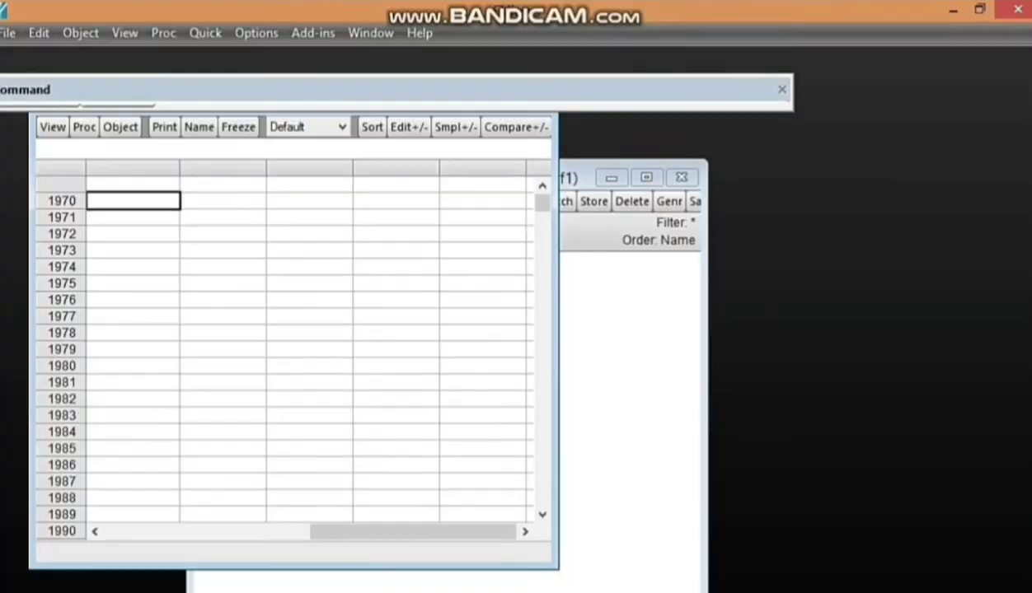
Create a numeric series named rgdp in the first column of the empty group
click(136, 169)
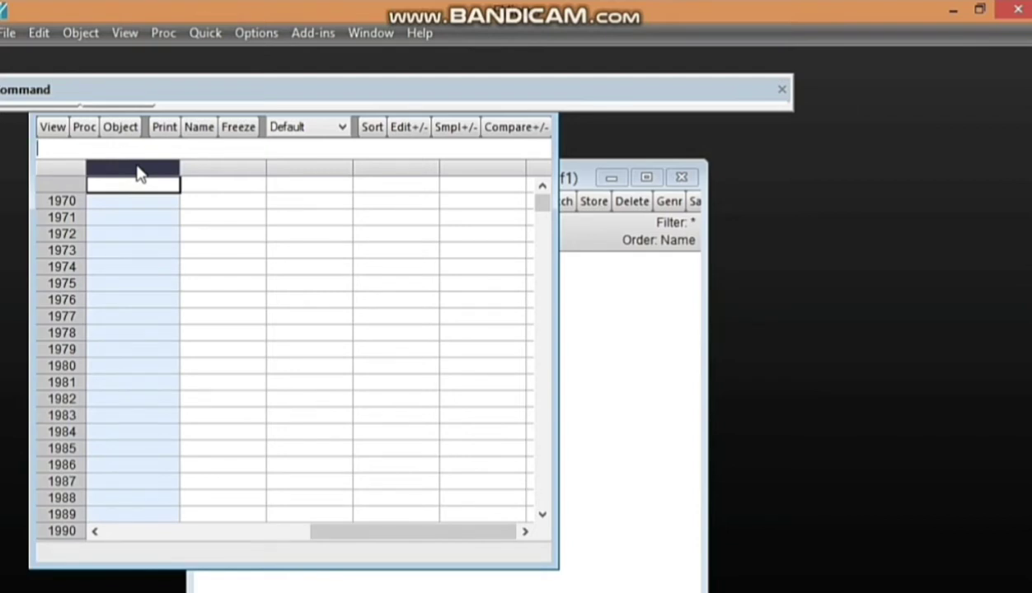
text(rgdp)
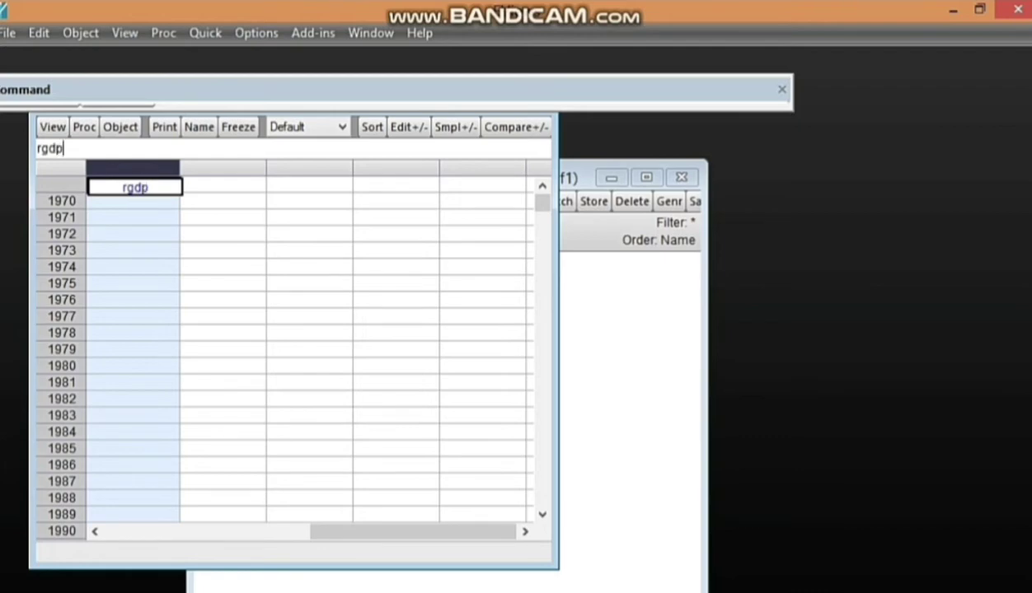
key(Return)
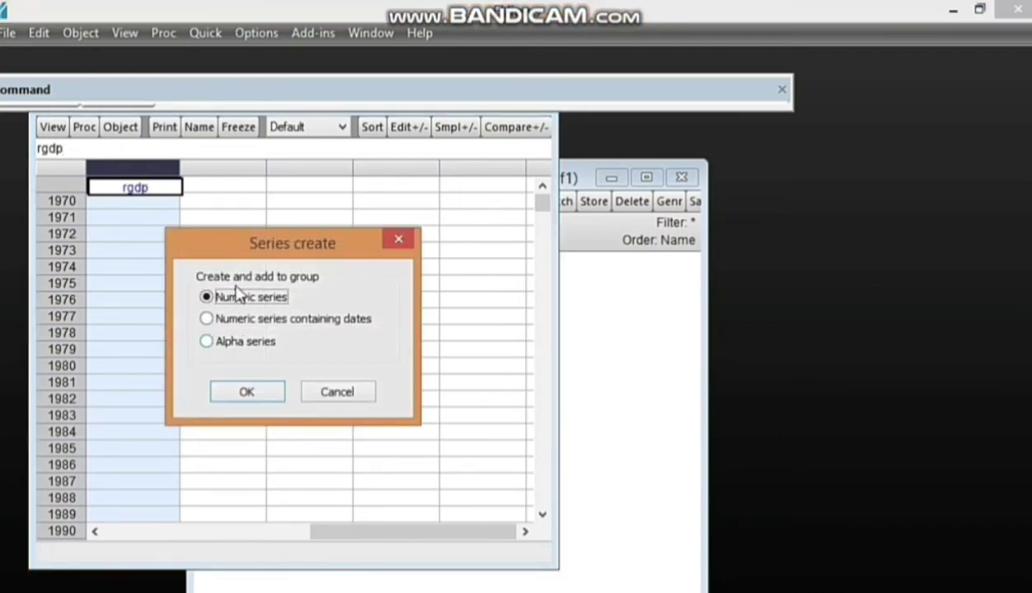
click(248, 393)
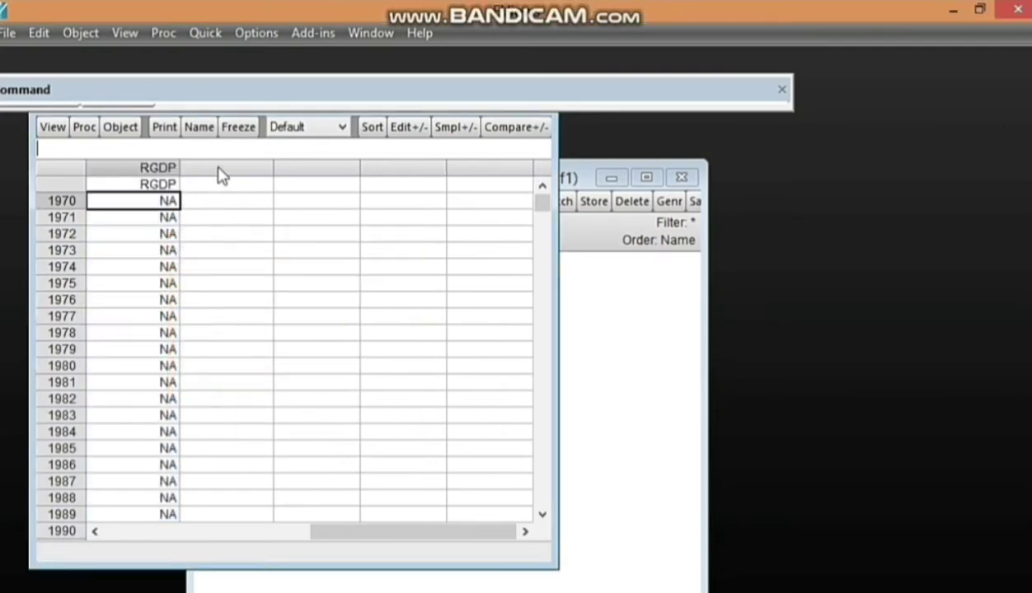
Add a numeric series named mop in the column beside RGDP
click(219, 171)
text(mop)
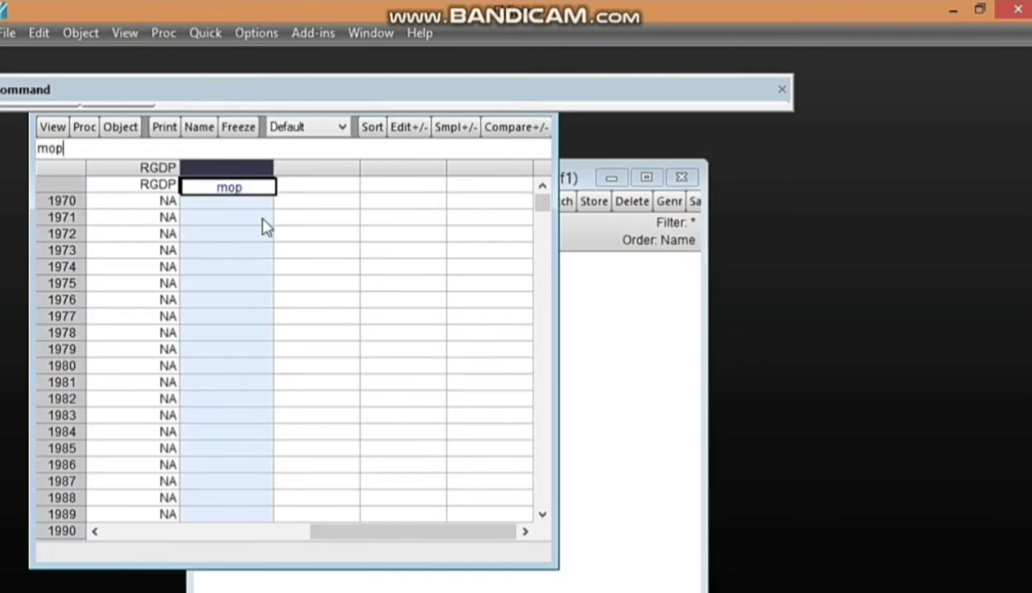
key(Return)
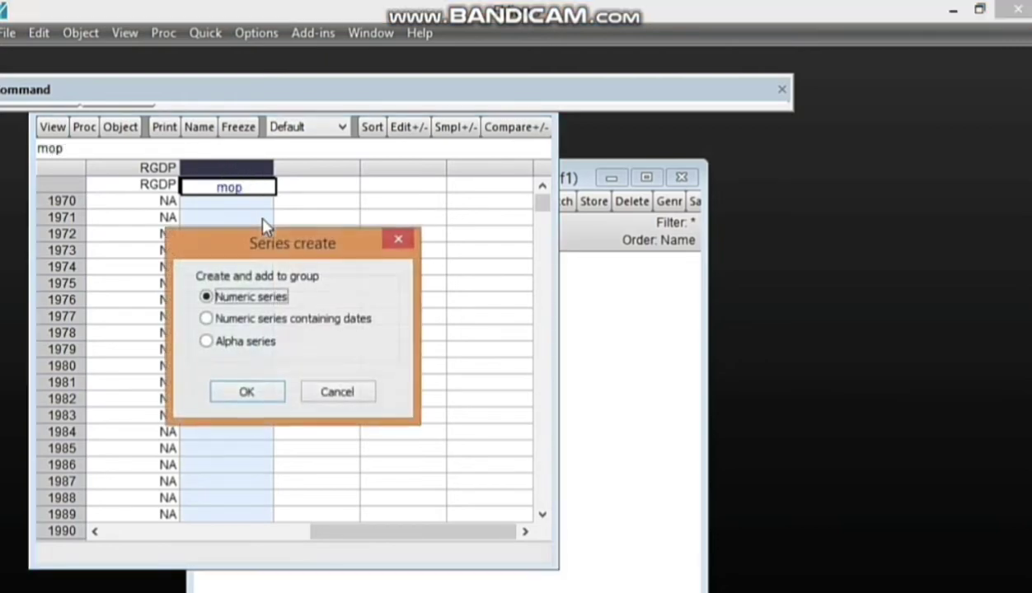
click(248, 394)
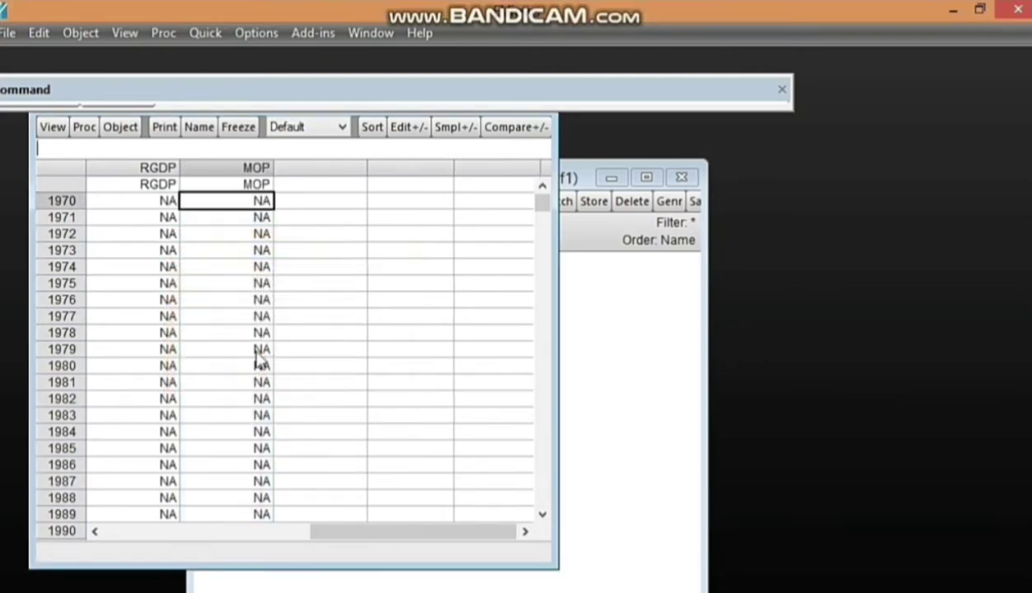
Add a numeric series named top in the column beside MOP
click(316, 168)
text(t)
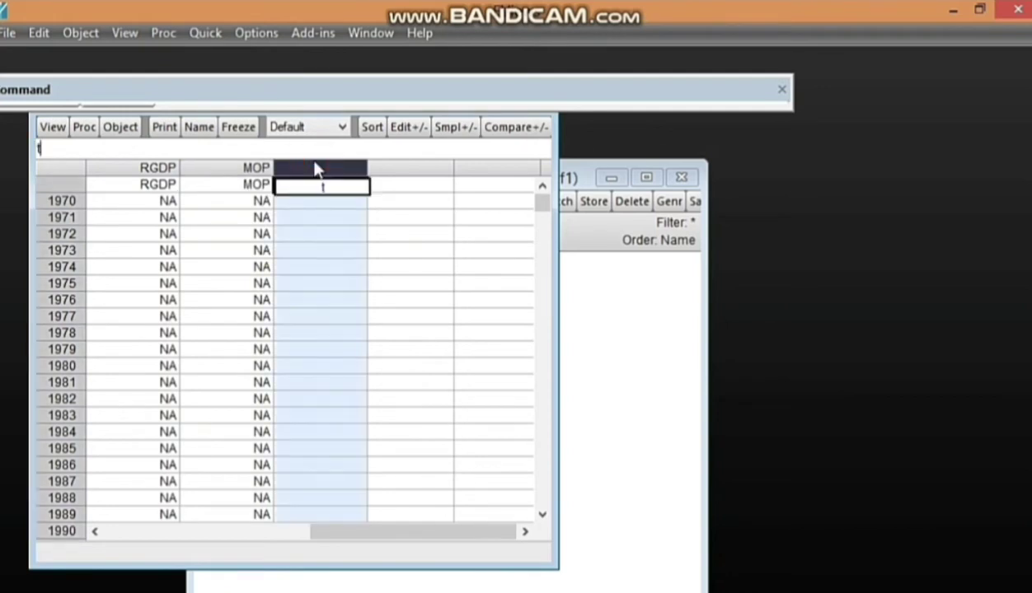
text(op)
key(Return)
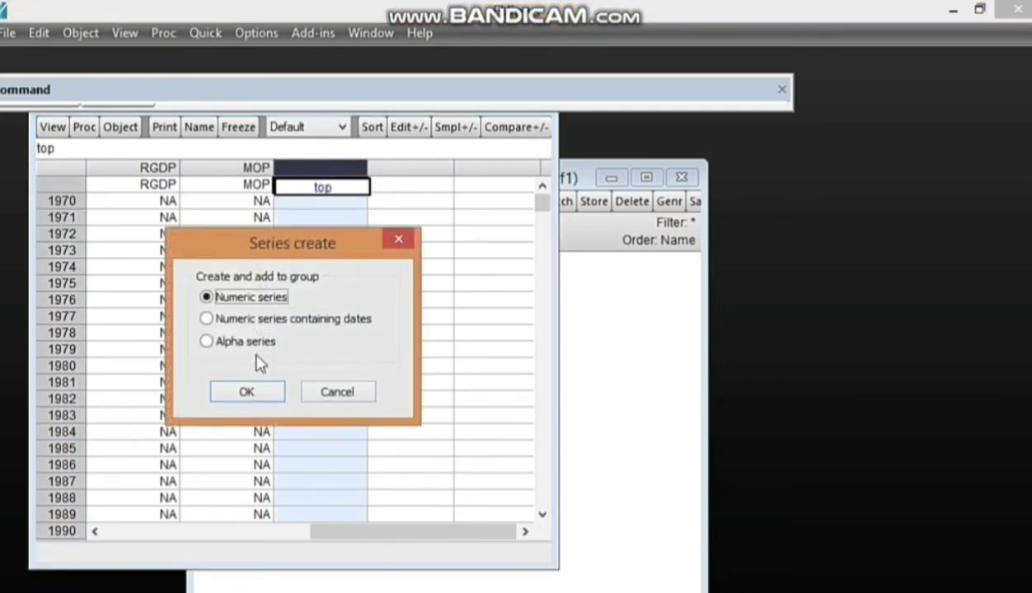
click(248, 393)
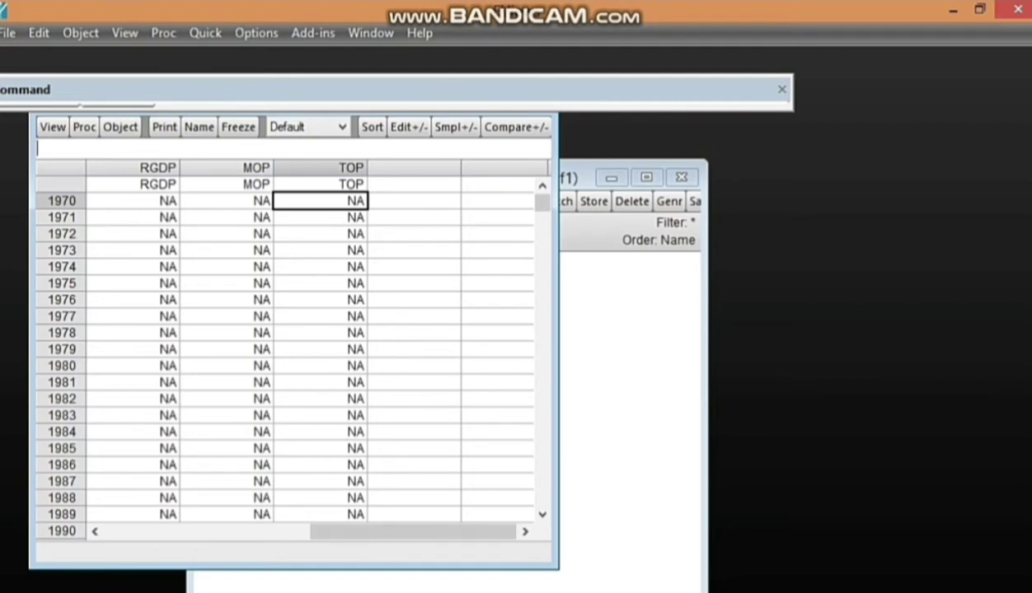
Switch to Excel and copy the RGDP, MOP and TOP values for 1970–2015 (B2:D47), without the headers
click(454, 577)
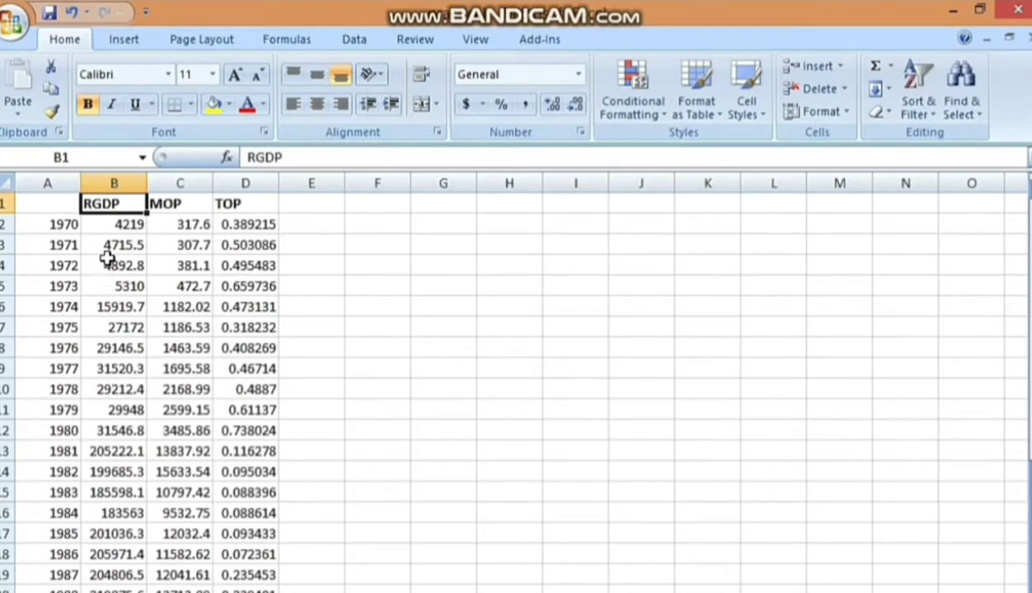
drag(107, 230, 222, 592)
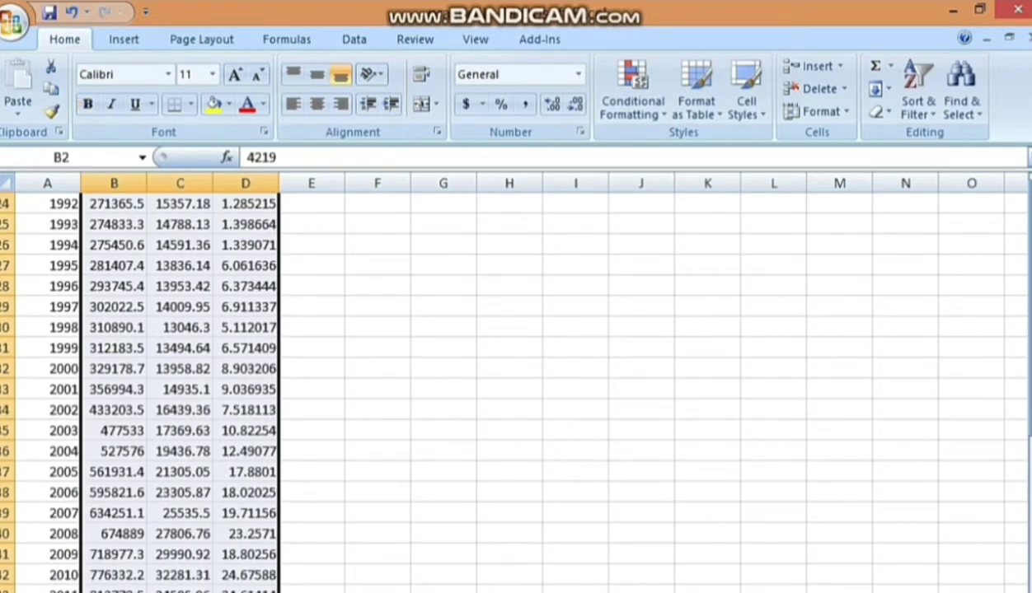
key(ctrl+c)
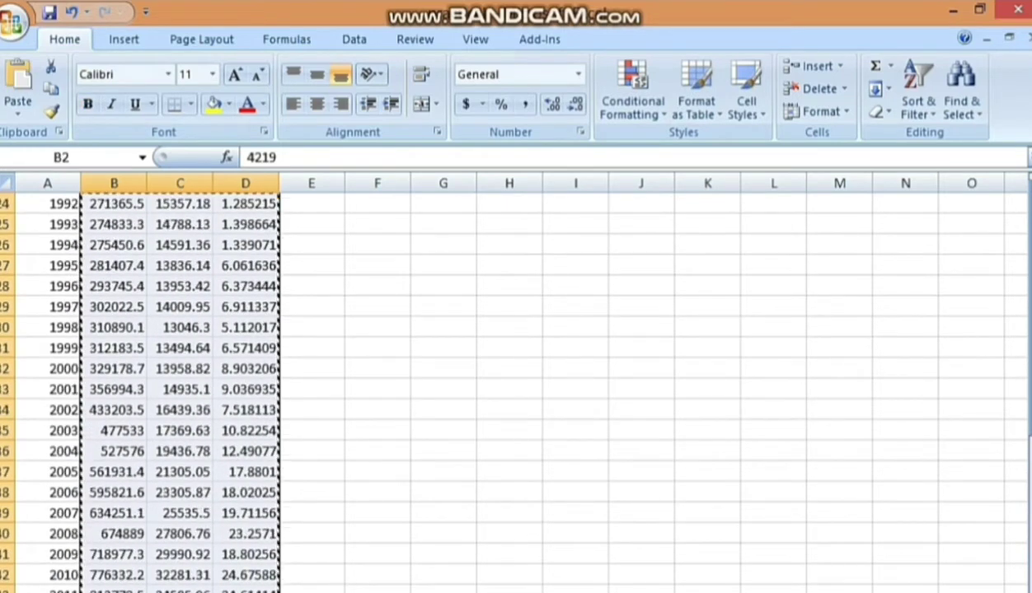
Return to EViews and paste the copied values into the group from the 1970 RGDP cell, checking the rows through 2015
key(alt+Tab)
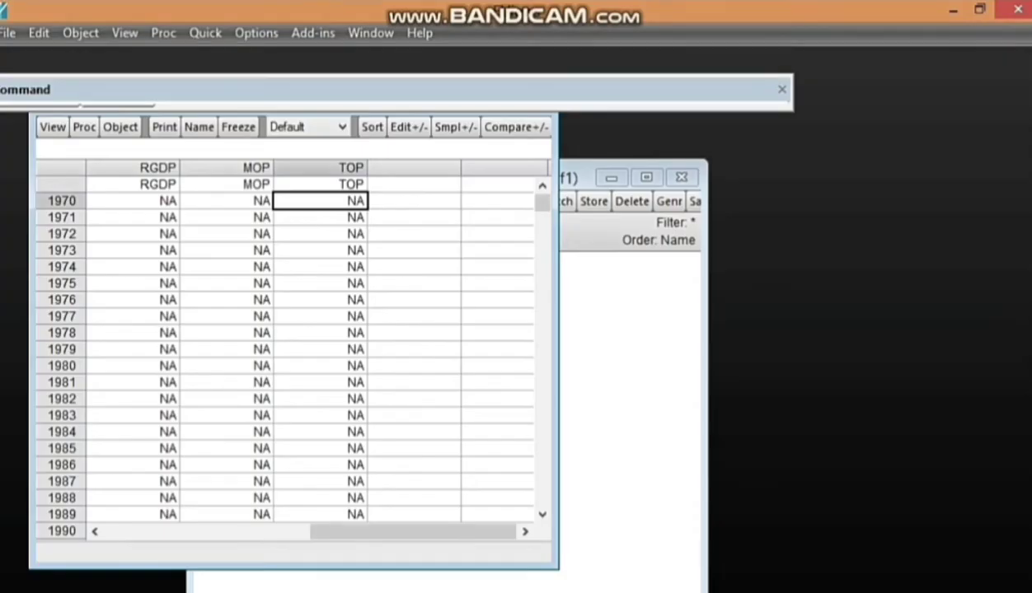
click(125, 206)
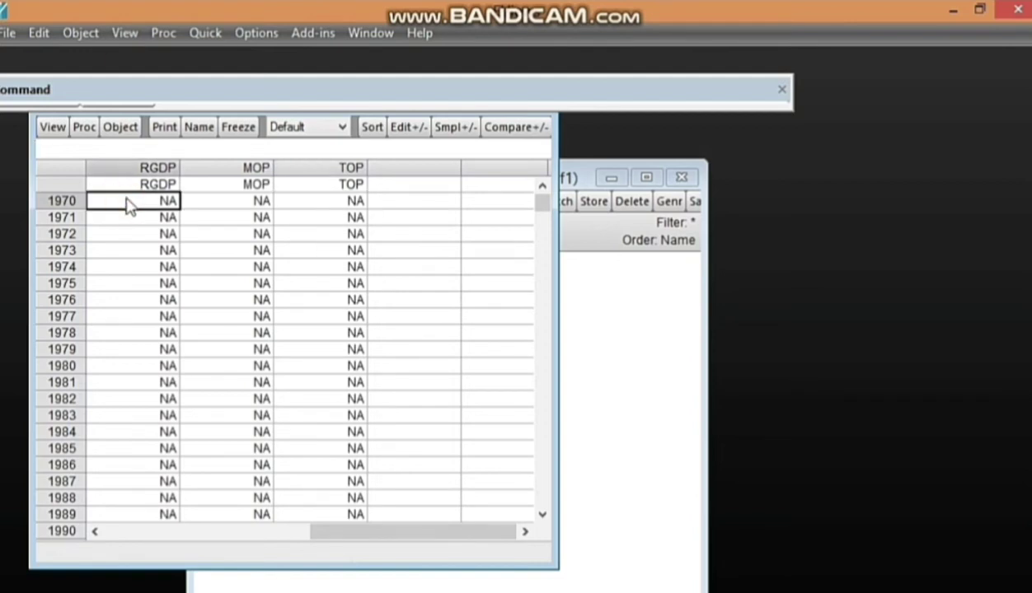
right_click(128, 206)
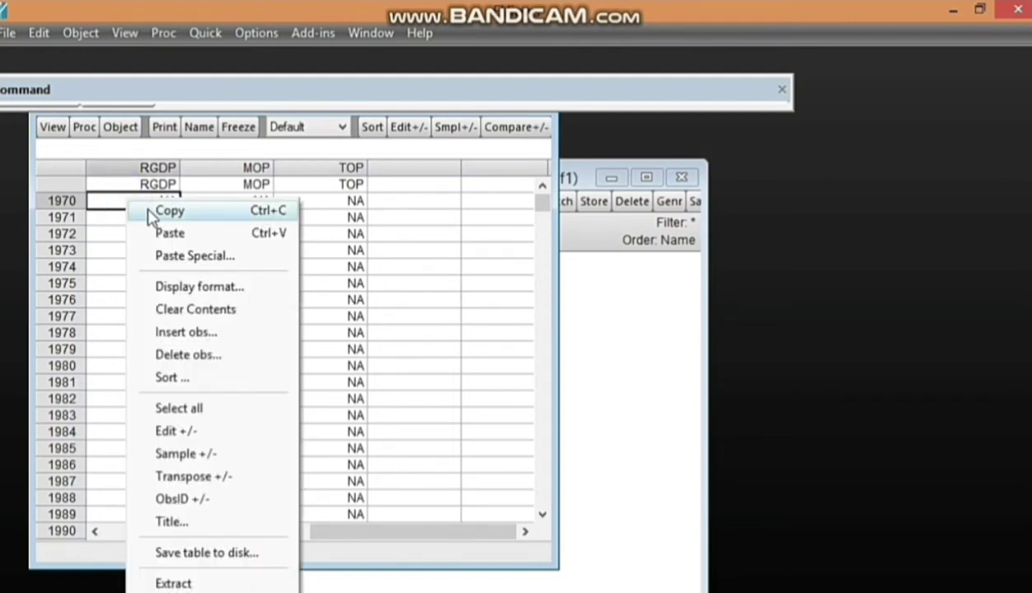
click(169, 233)
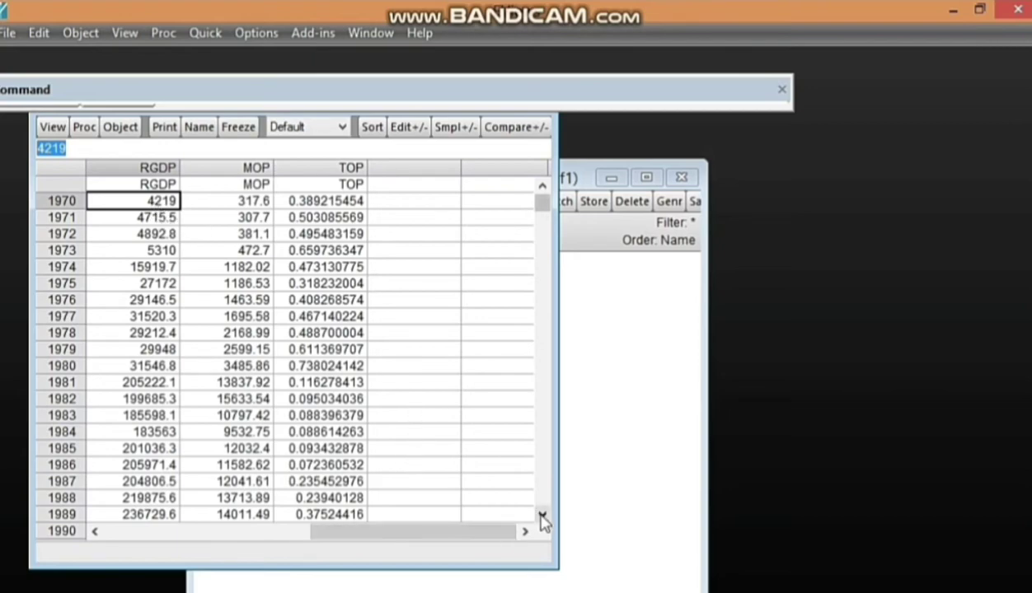
drag(543, 516, 542, 516)
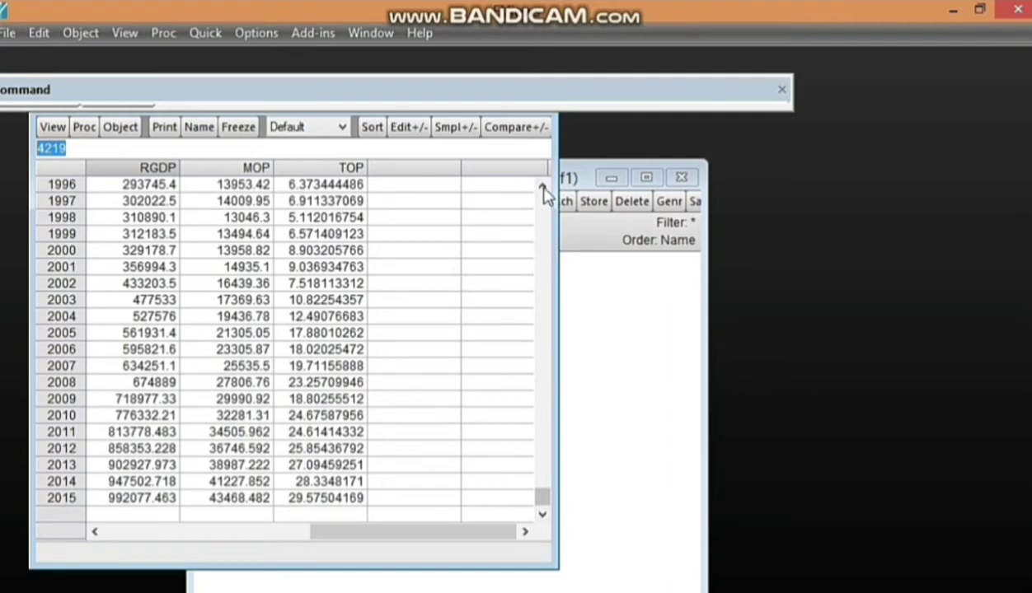
drag(542, 183, 542, 183)
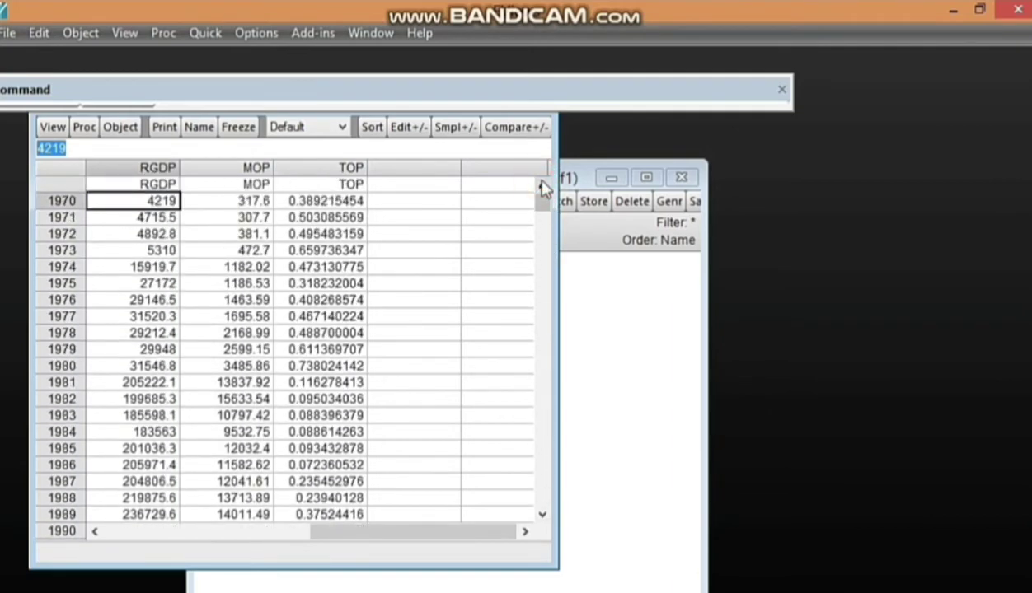
Turn off edit mode for the group and name it group01
click(417, 130)
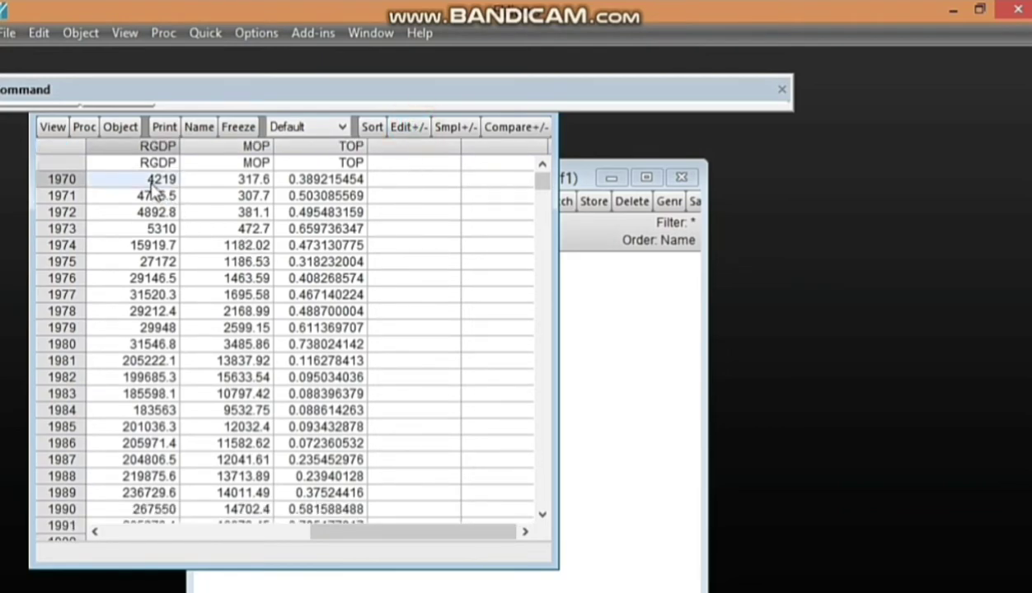
click(410, 128)
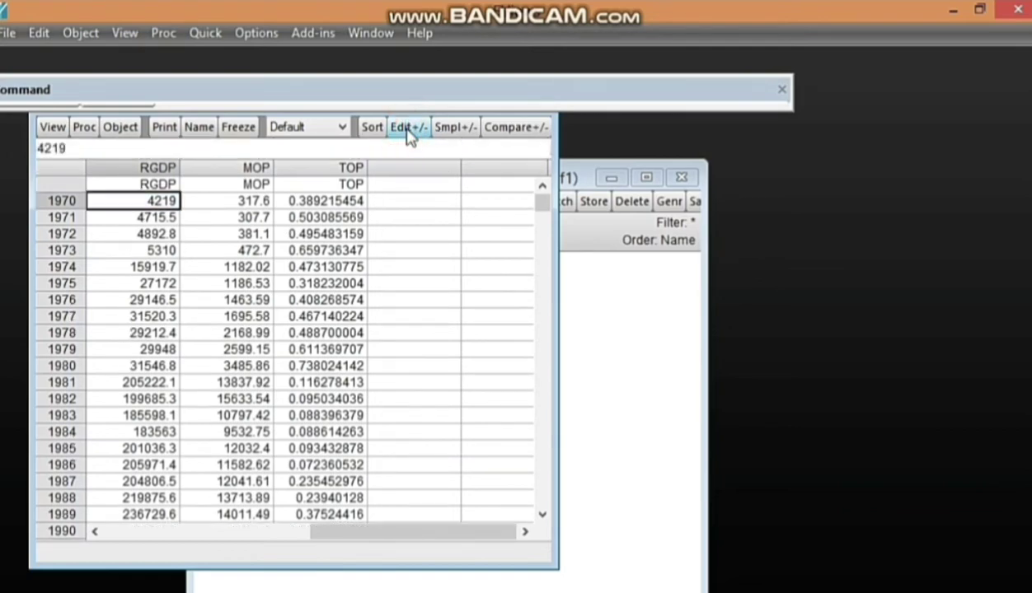
click(408, 130)
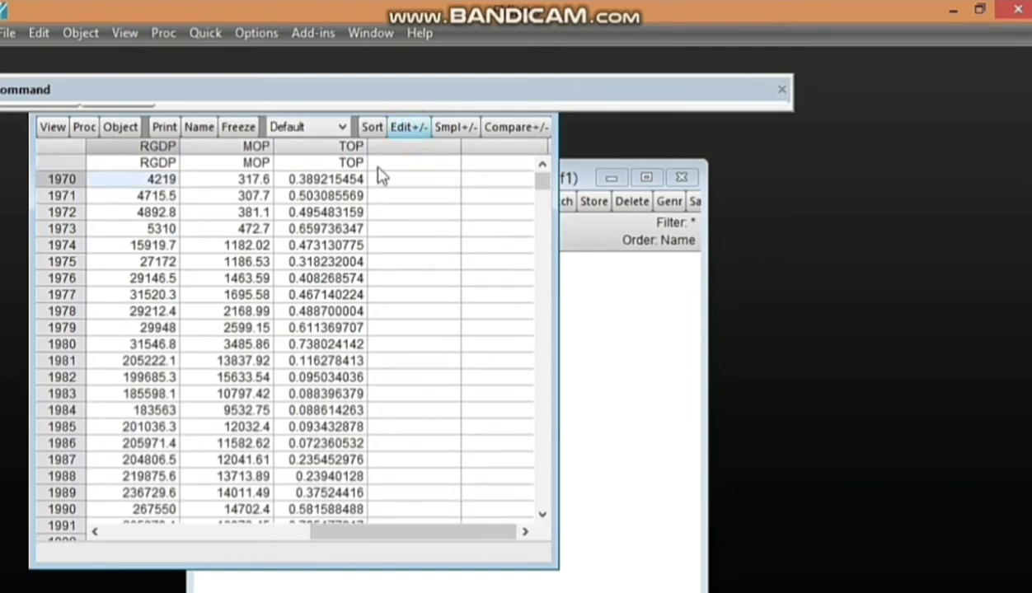
click(199, 129)
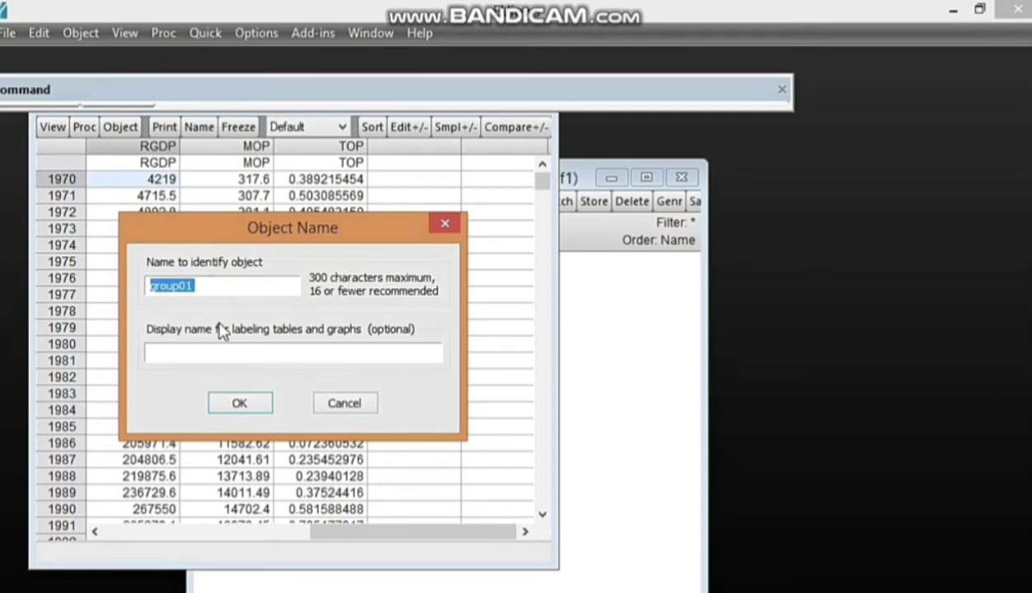
click(239, 407)
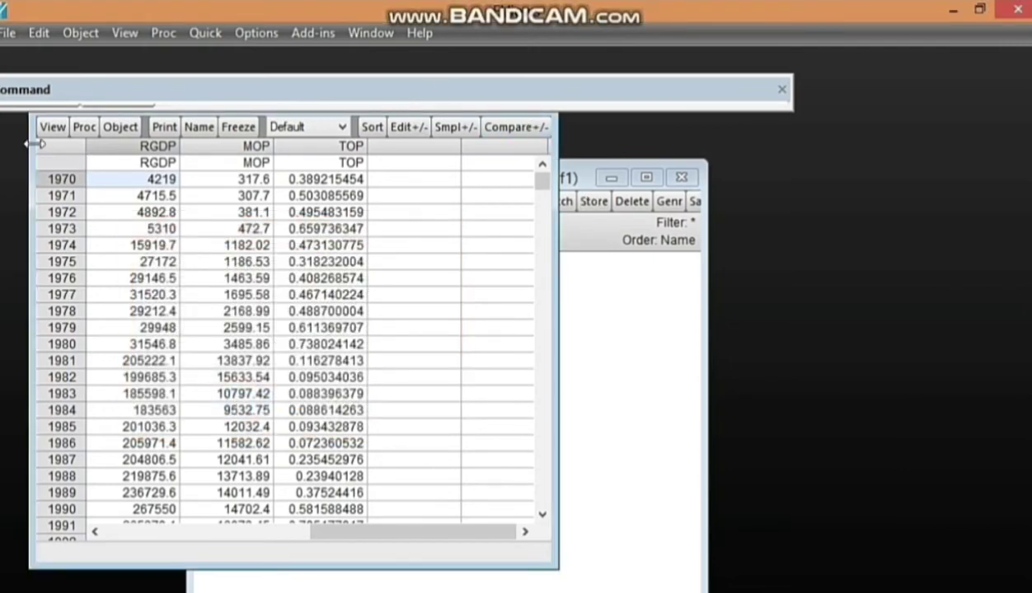
Narrow and reposition the group window so its title bar is accessible, and close it
drag(37, 144, 80, 256)
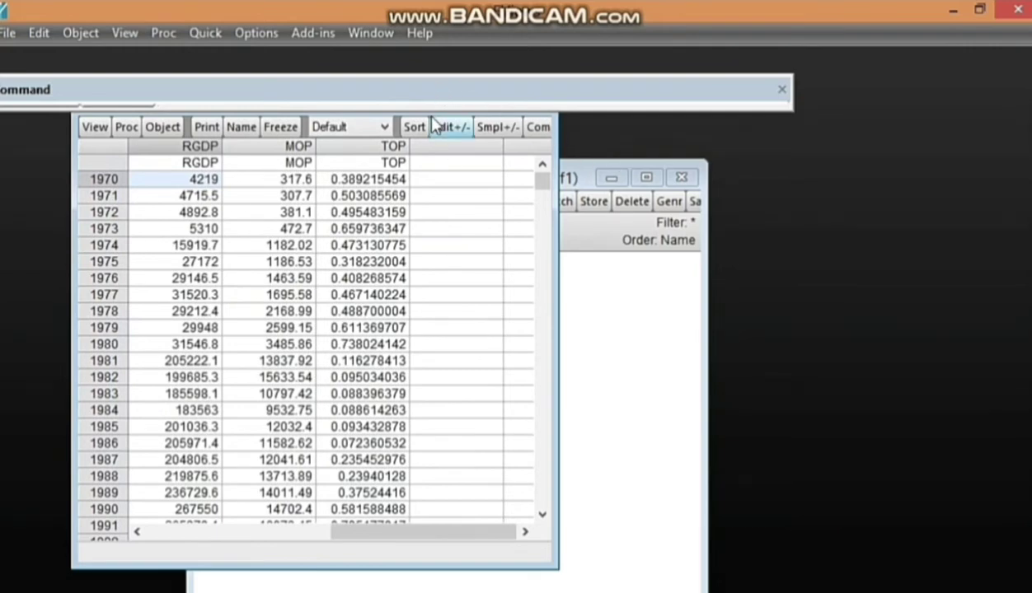
drag(417, 111, 429, 67)
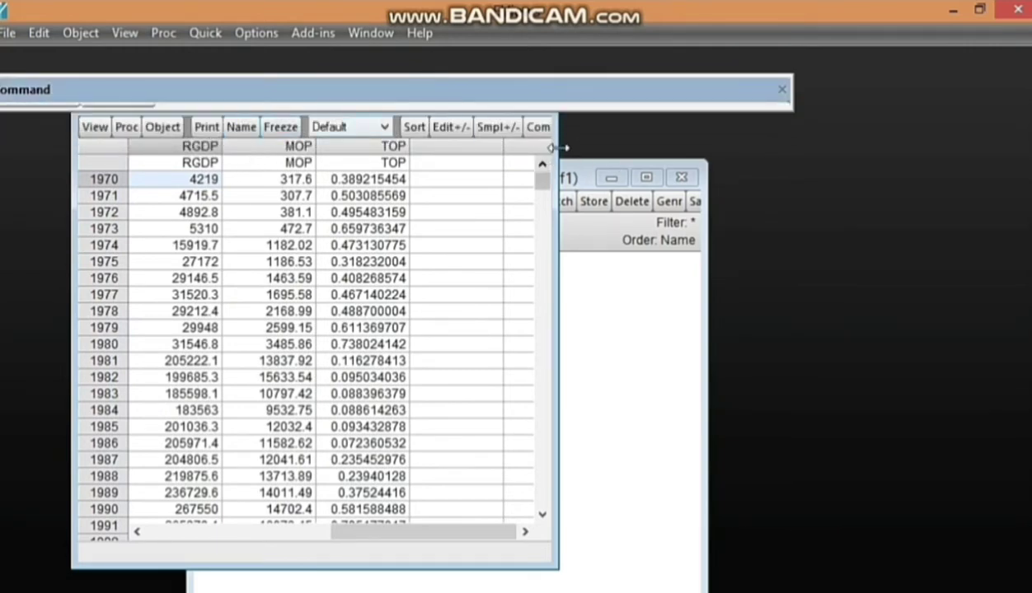
drag(558, 147, 466, 279)
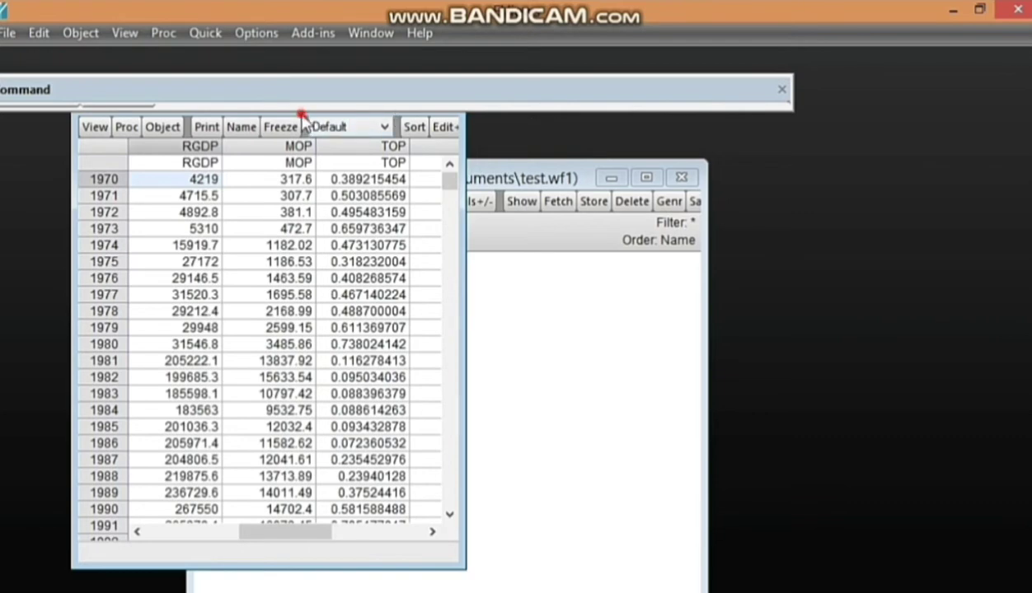
drag(301, 113, 270, 222)
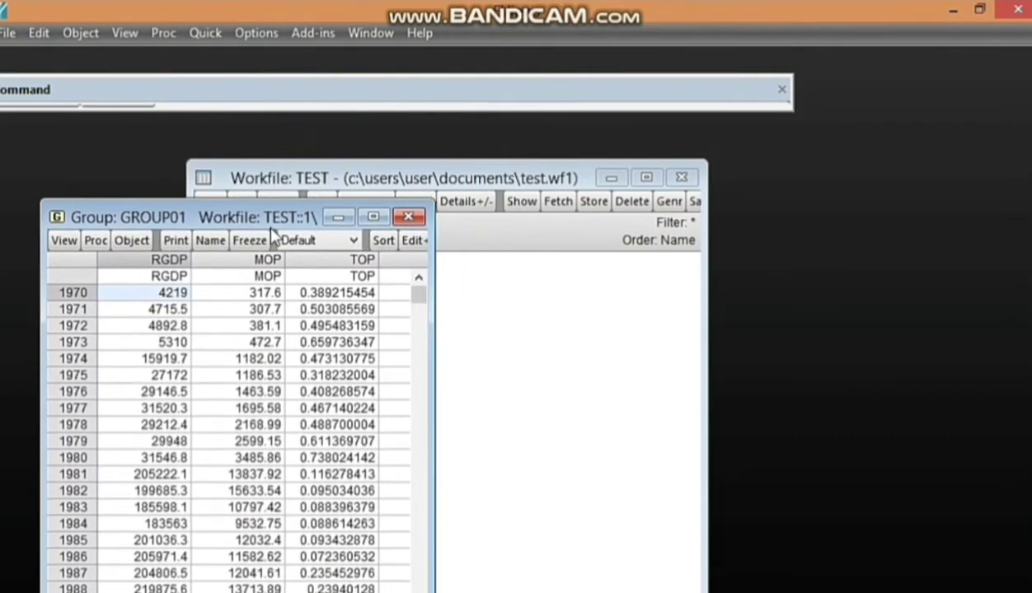
click(409, 213)
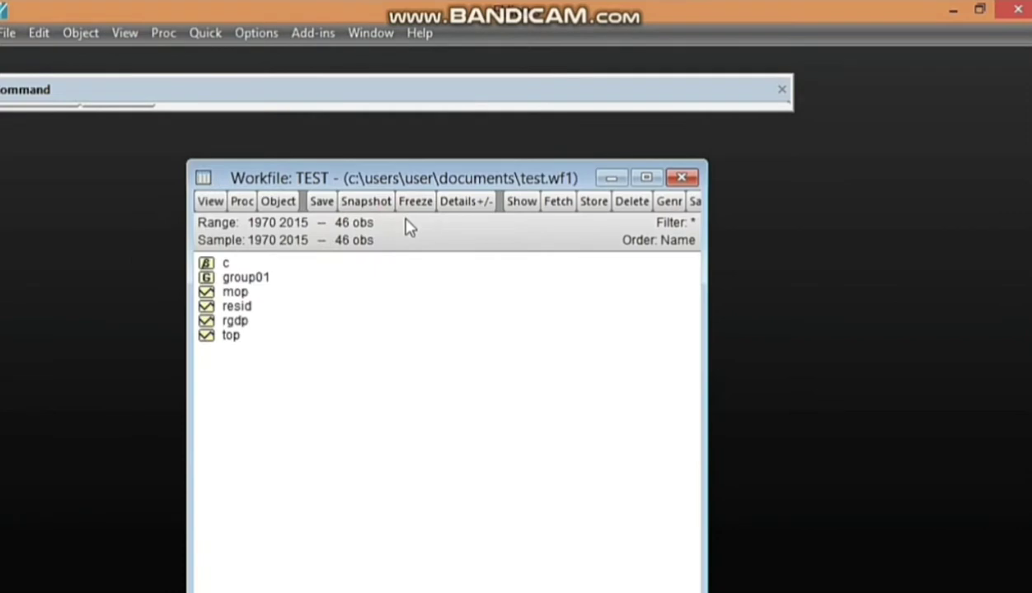
Open group01 from the workfile to check the stored RGDP, MOP and TOP data, and close it
click(208, 279)
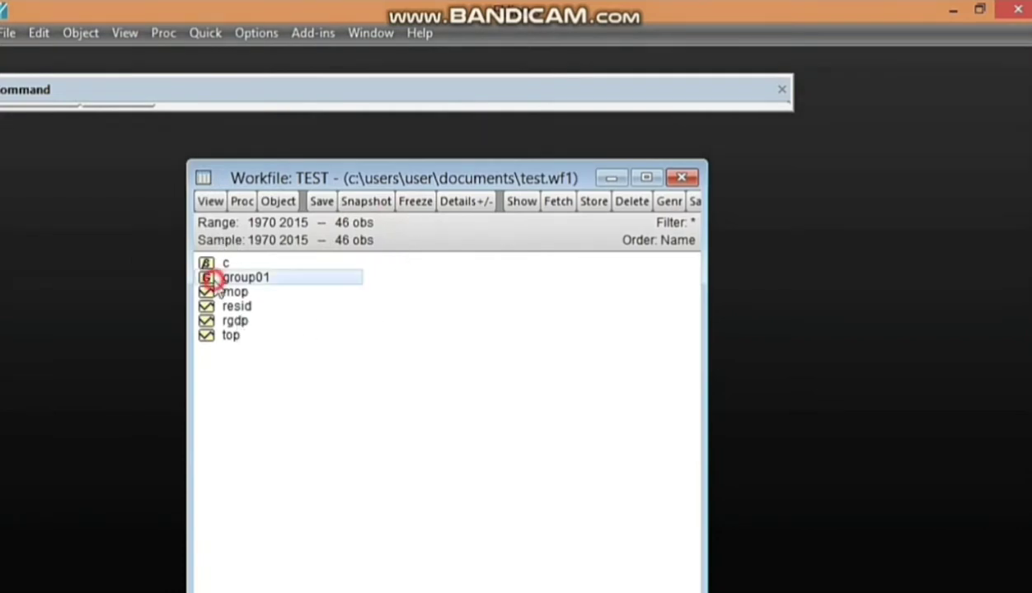
double_click(258, 278)
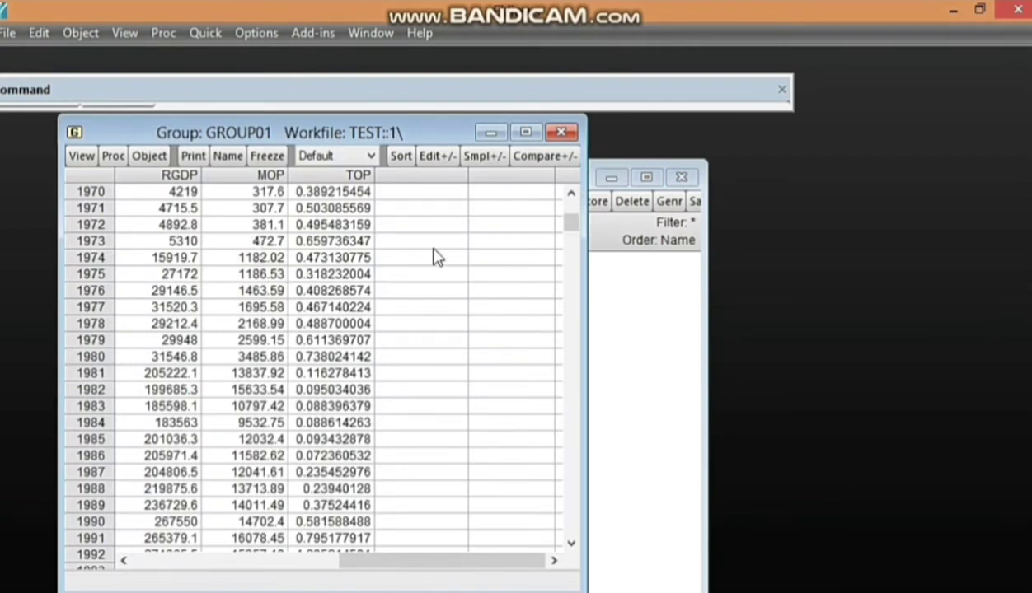
click(560, 134)
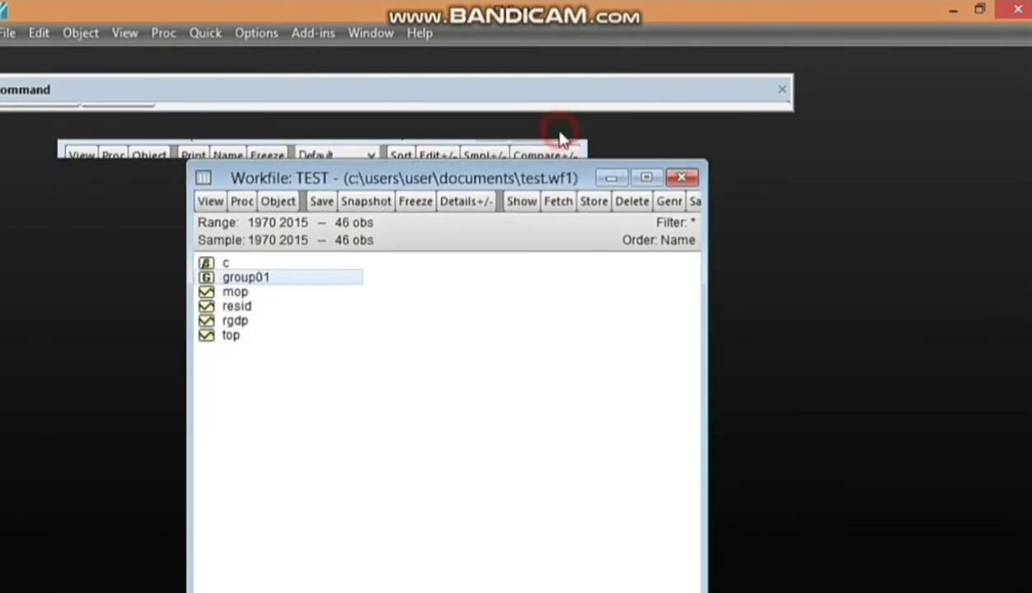
Open the mop, rgdp and top series one after another to check their values, closing each one
click(236, 295)
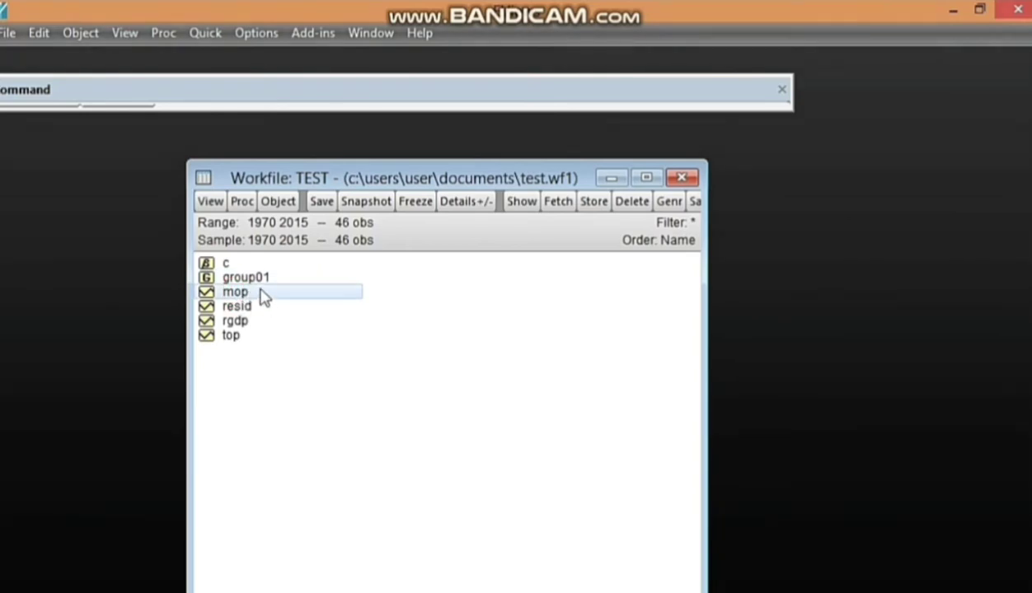
double_click(261, 293)
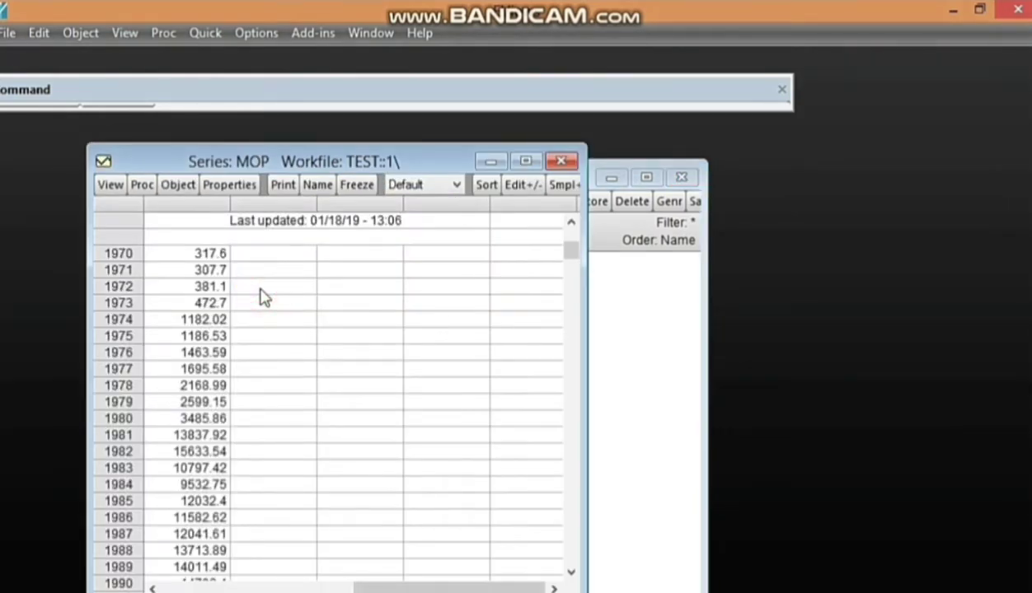
click(561, 161)
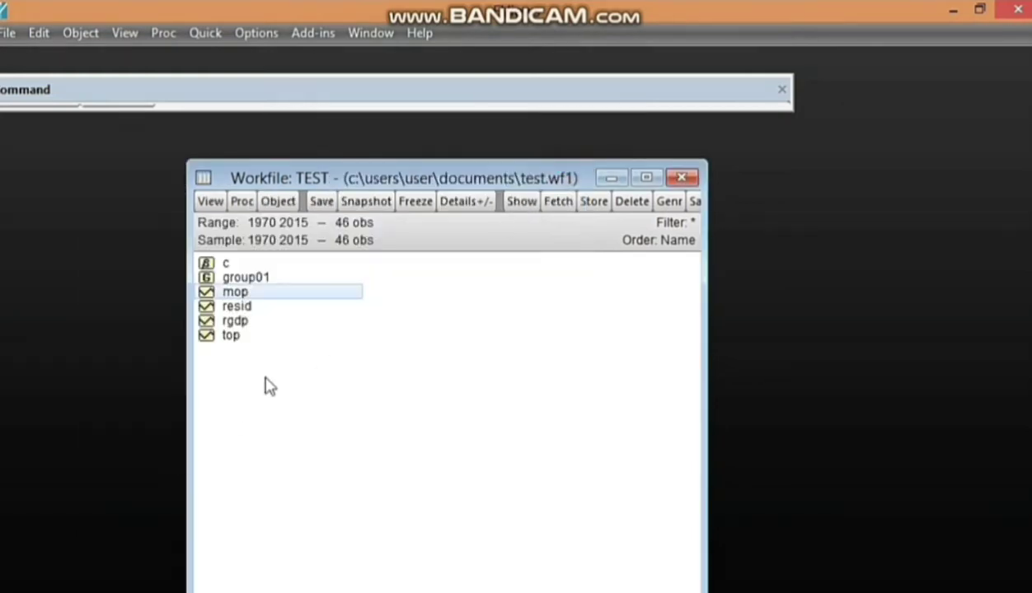
double_click(234, 321)
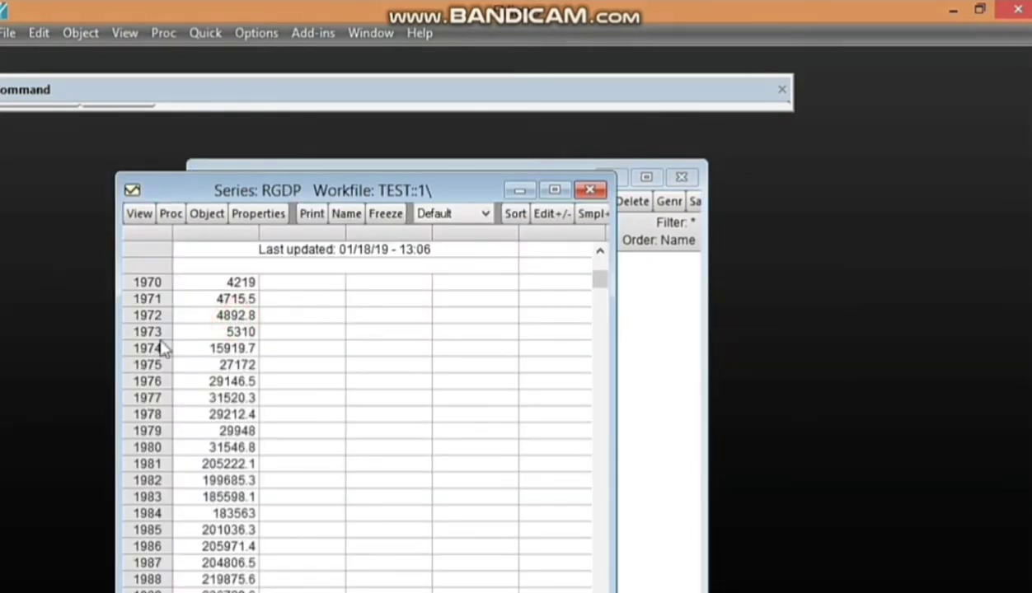
click(587, 192)
double_click(232, 338)
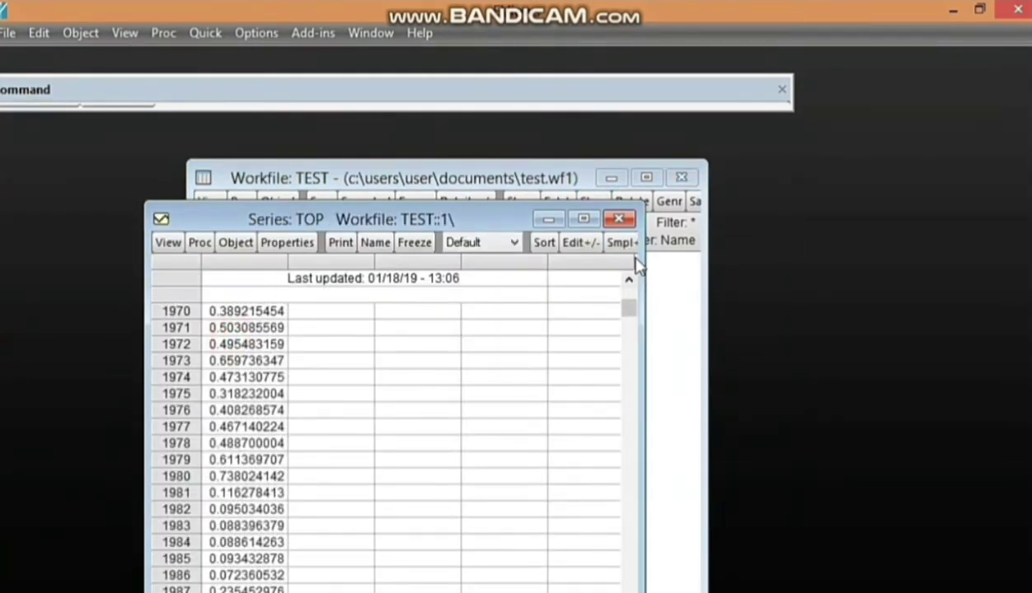
click(620, 221)
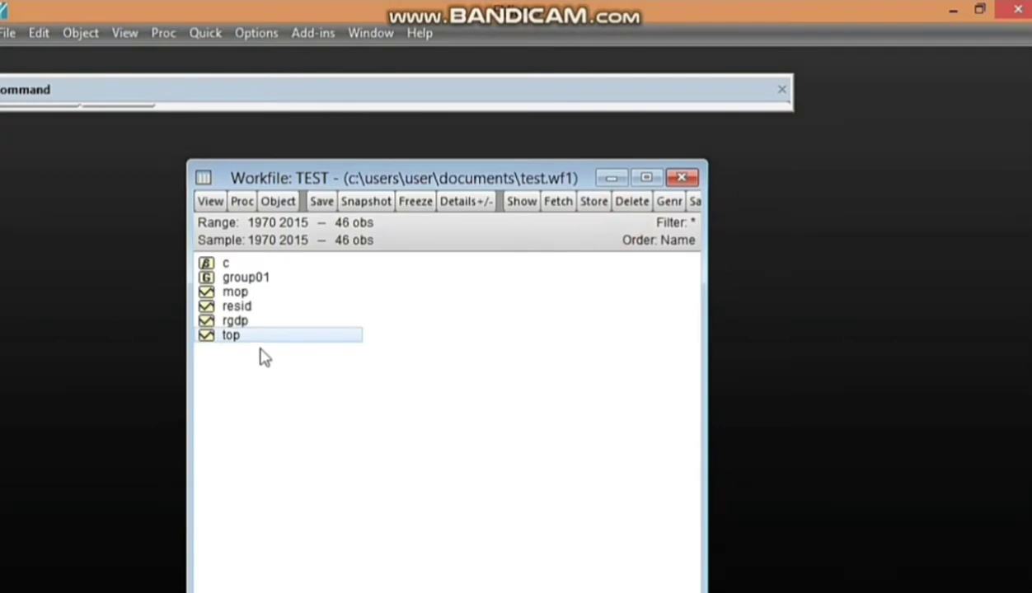
click(234, 294)
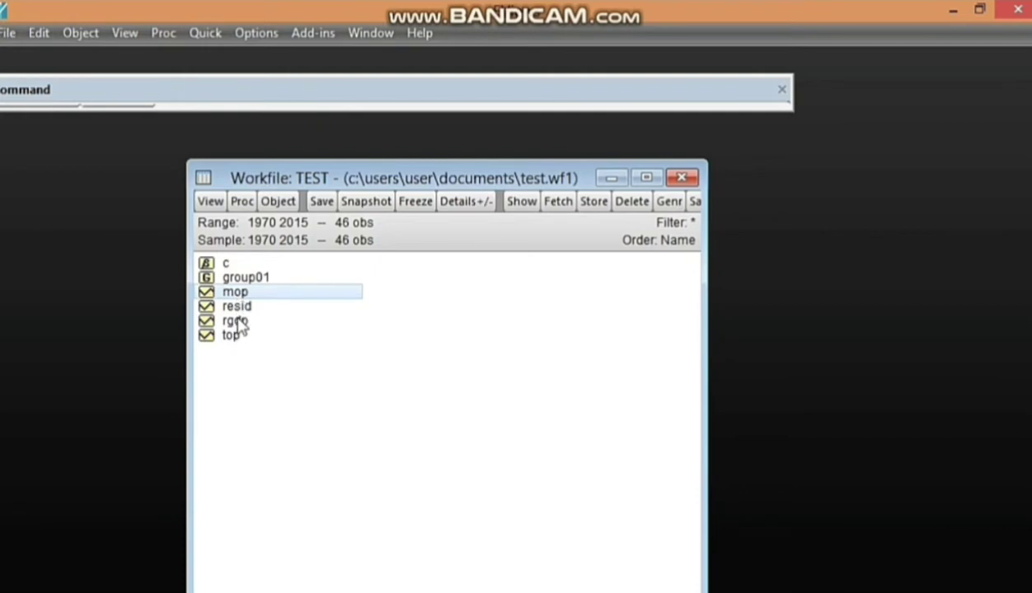
click(237, 322)
click(231, 337)
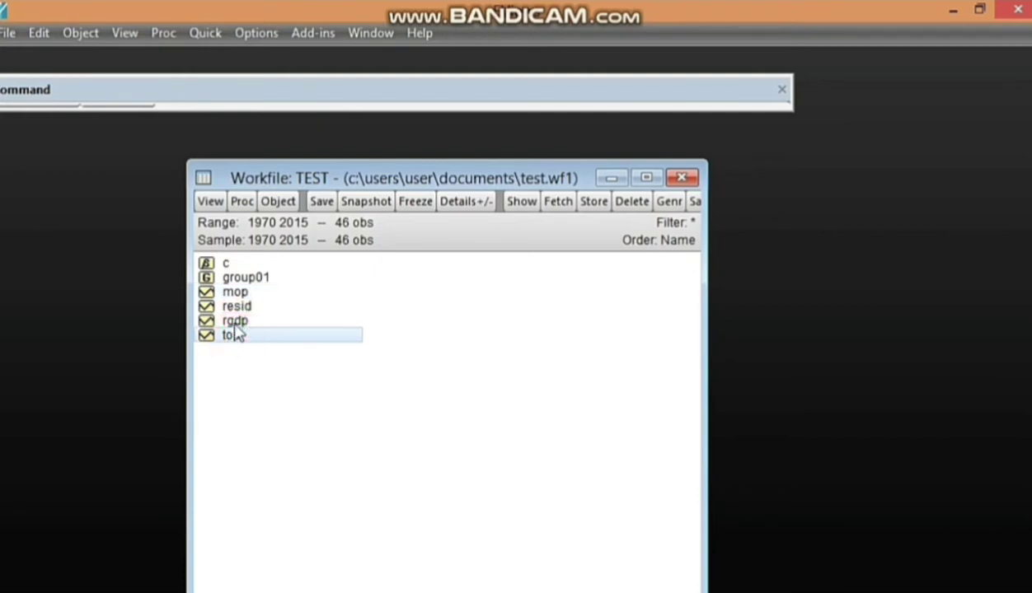
click(234, 280)
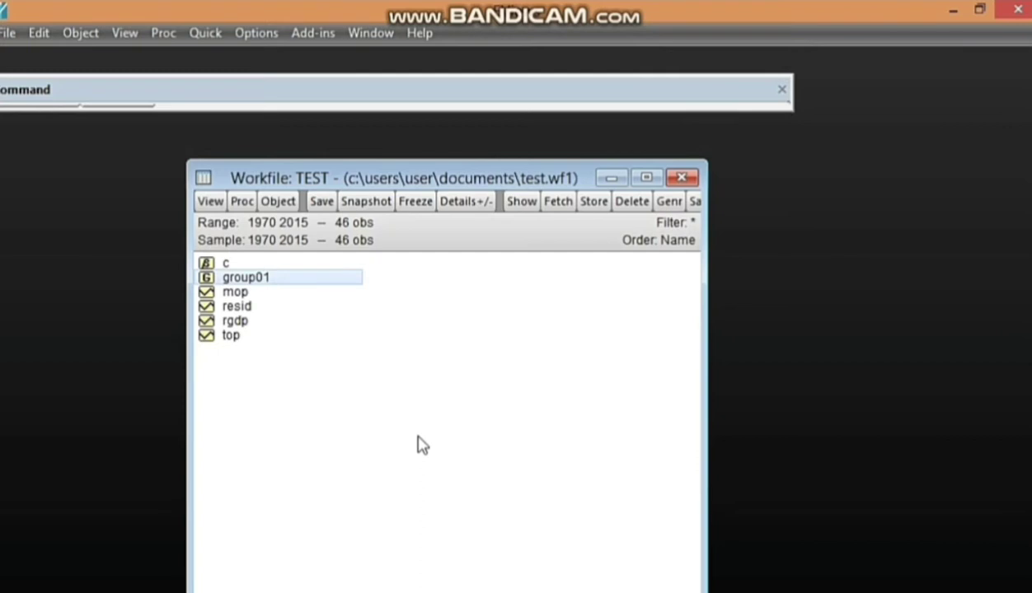
Save the TEST workfile with double precision (16 digit accuracy) and close it
key(ctrl+s)
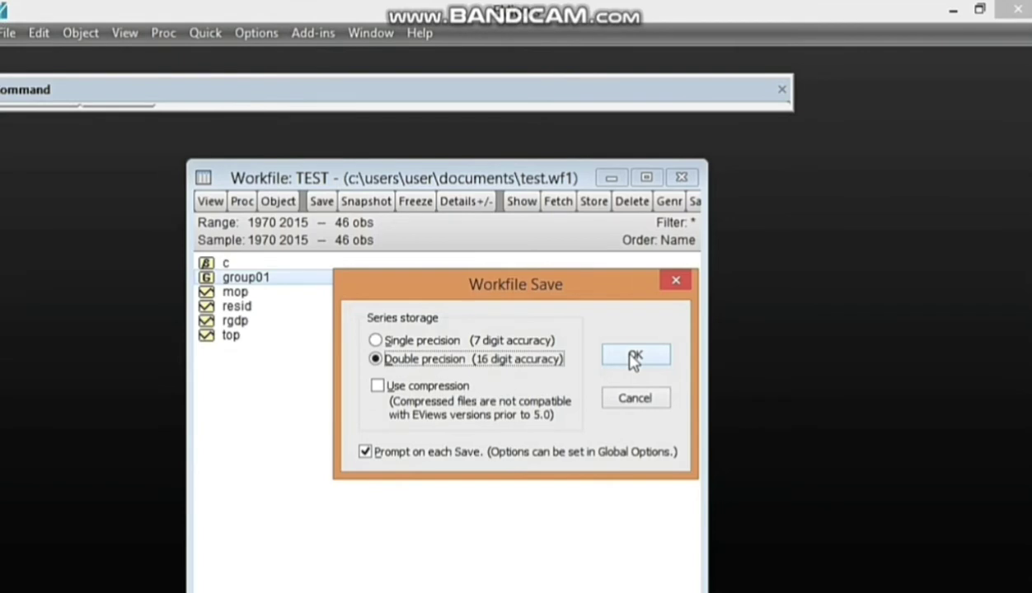
click(633, 359)
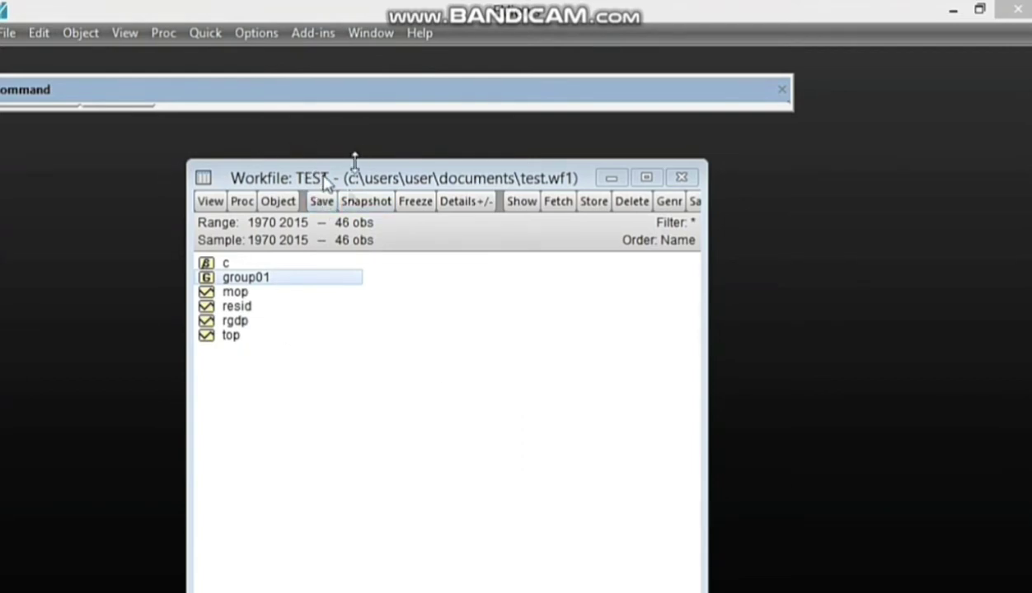
click(682, 177)
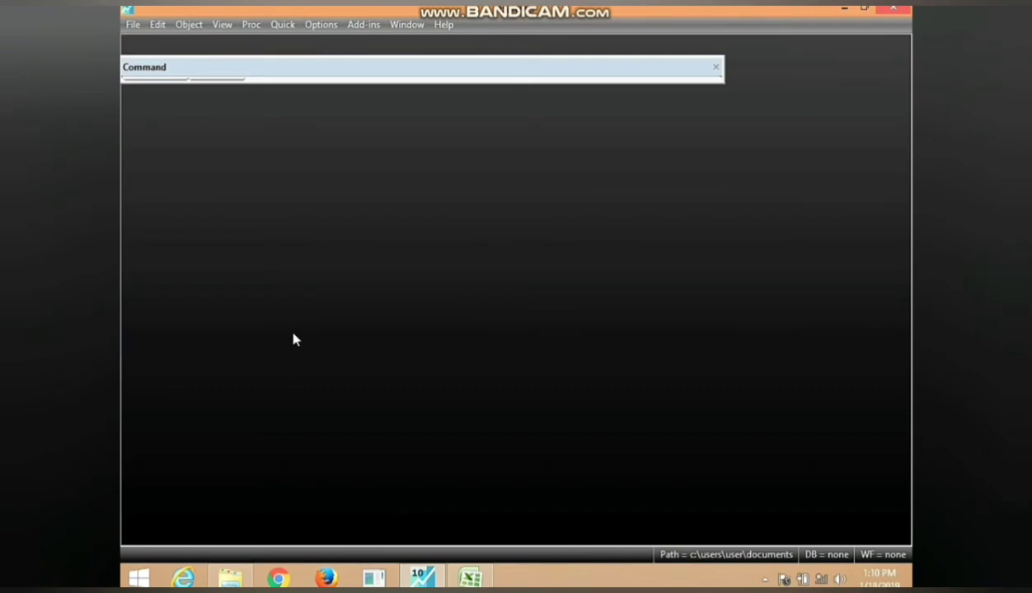
Switch to Excel and copy the range A1:D47, including the year column and the RGDP, MOP and TOP headers
click(470, 577)
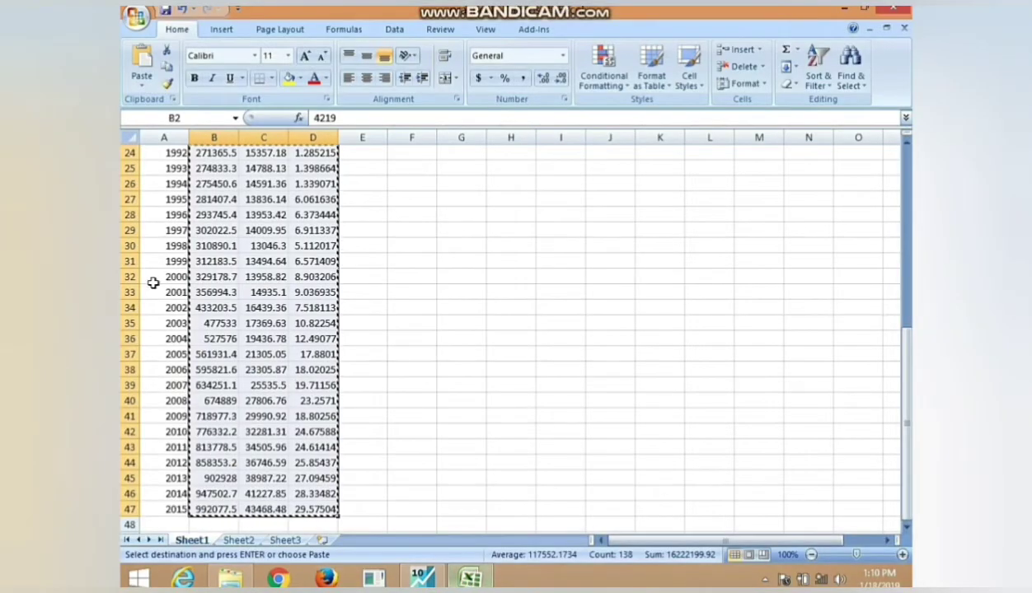
key(Up)
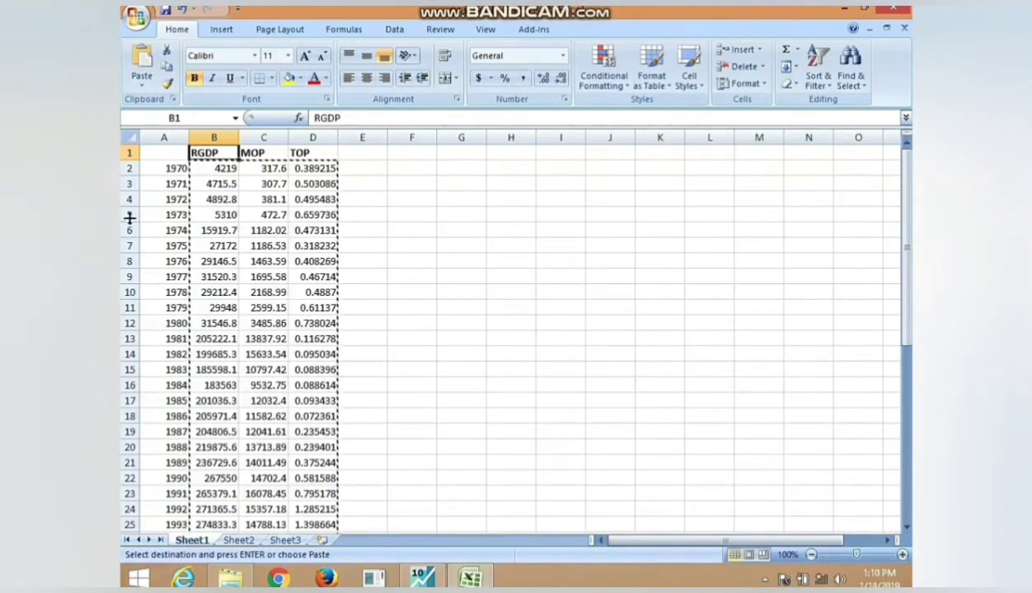
click(155, 156)
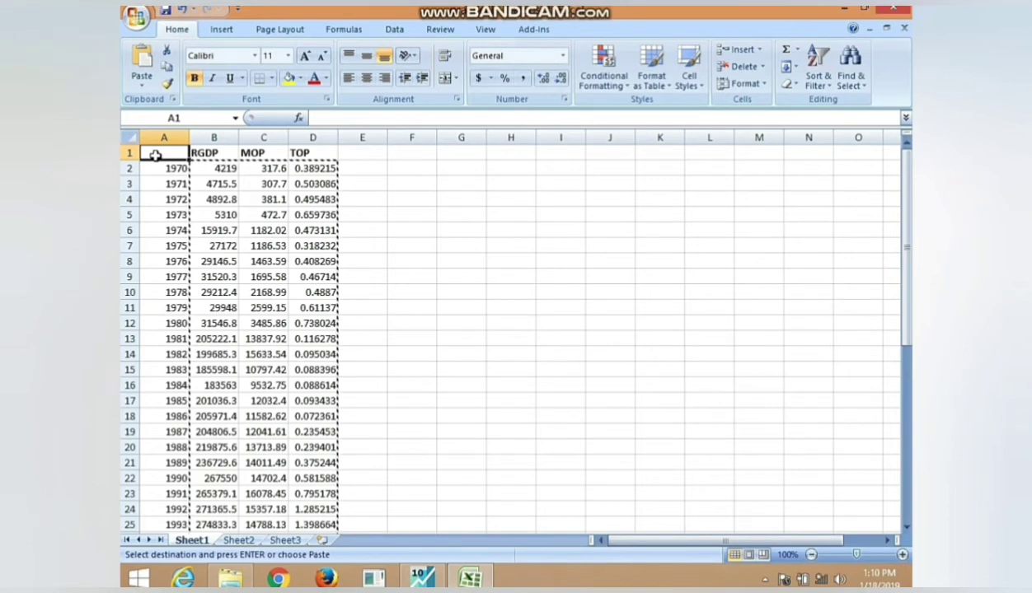
key(ctrl+shift+End)
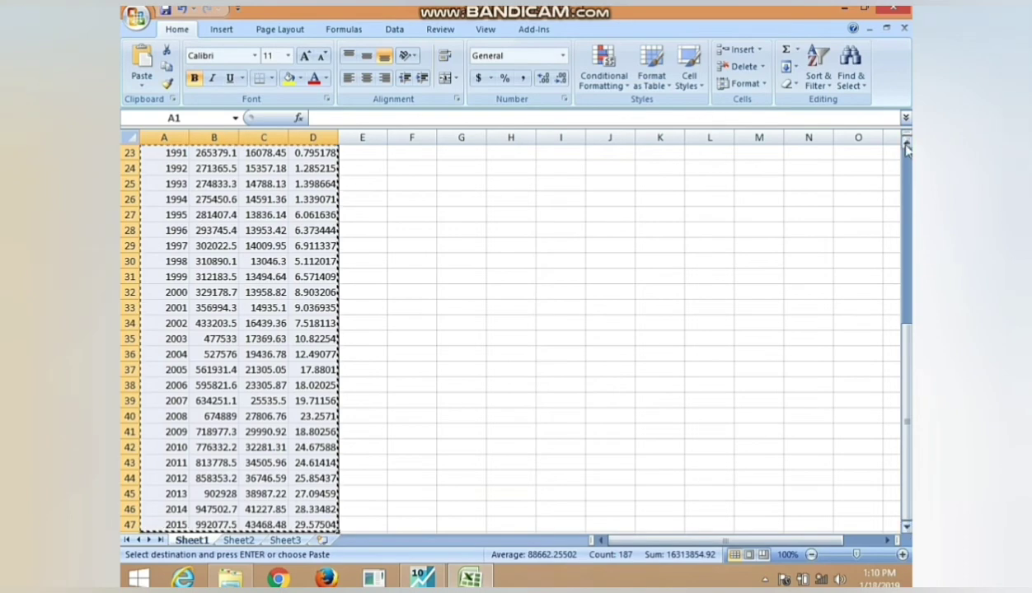
drag(906, 147, 906, 147)
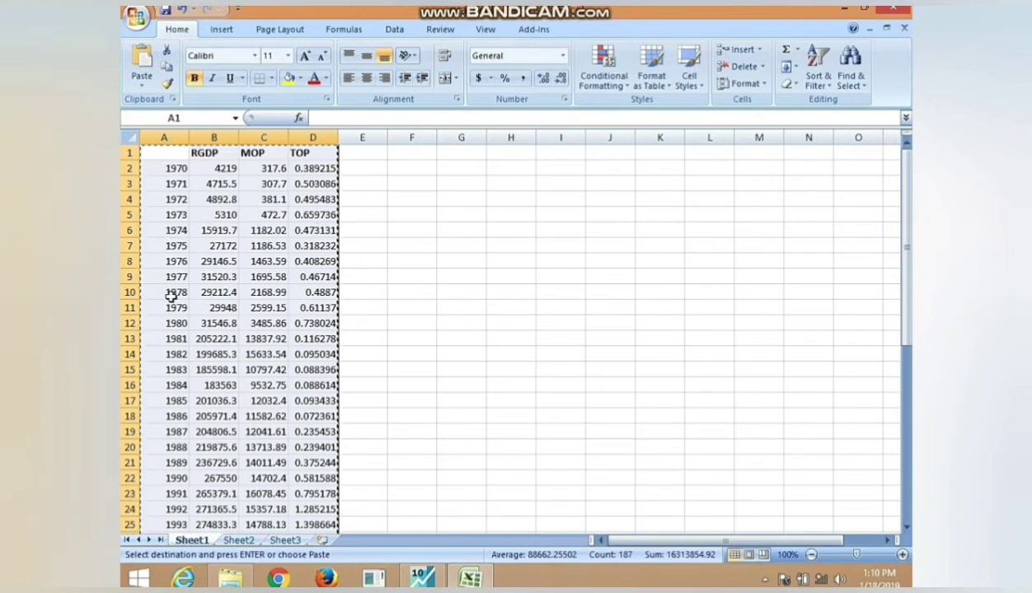
Switch to EViews and paste the copied data into the empty workspace, accepting one header line with names only
click(419, 577)
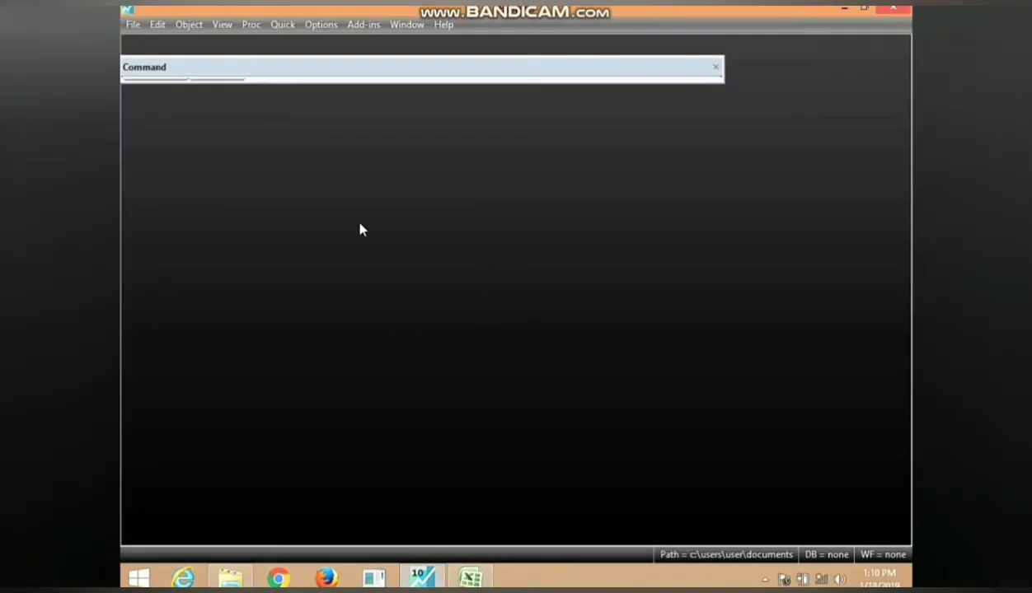
right_click(478, 267)
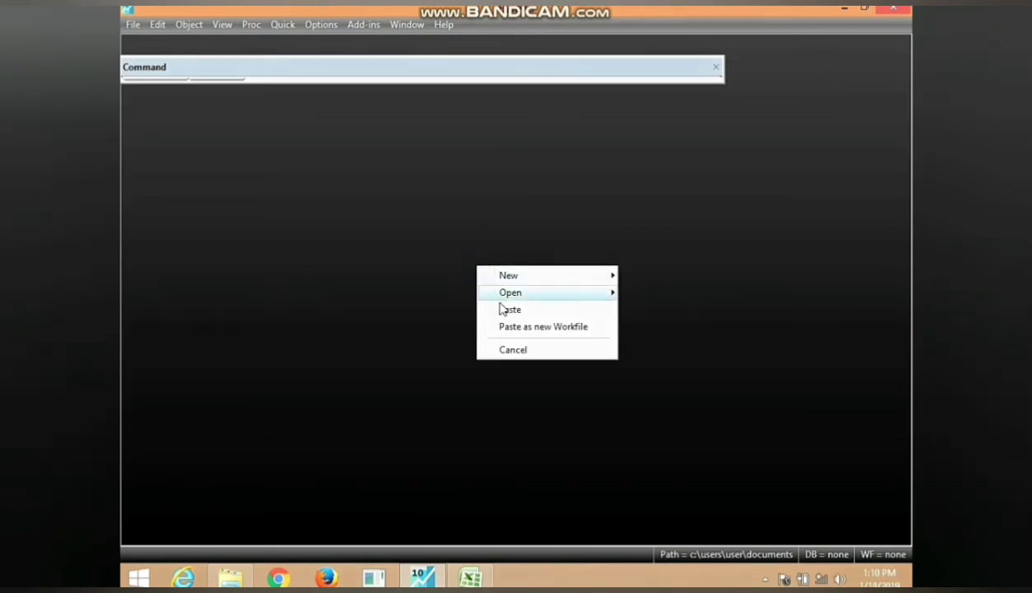
click(507, 311)
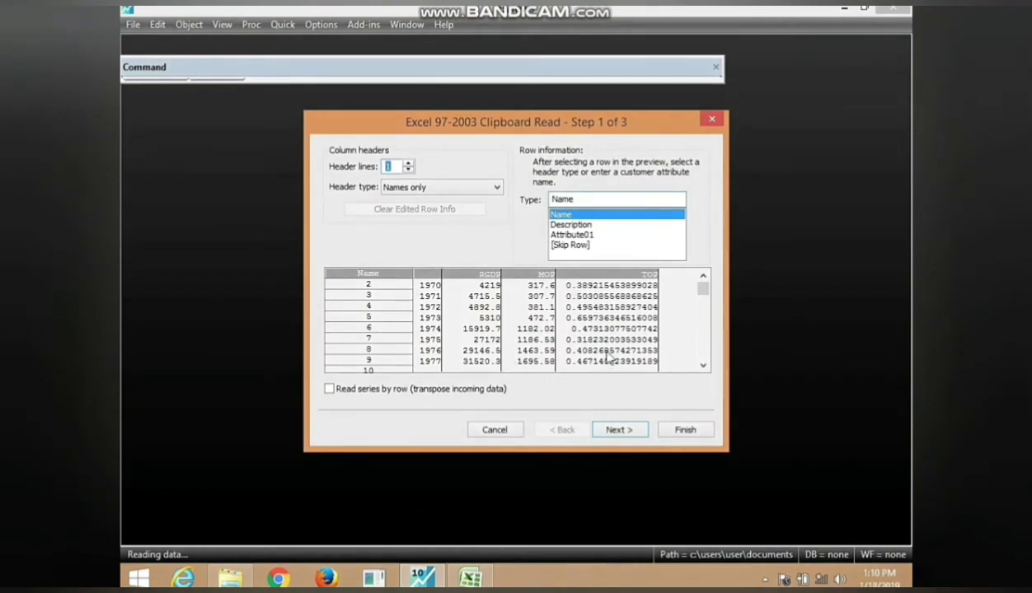
click(618, 432)
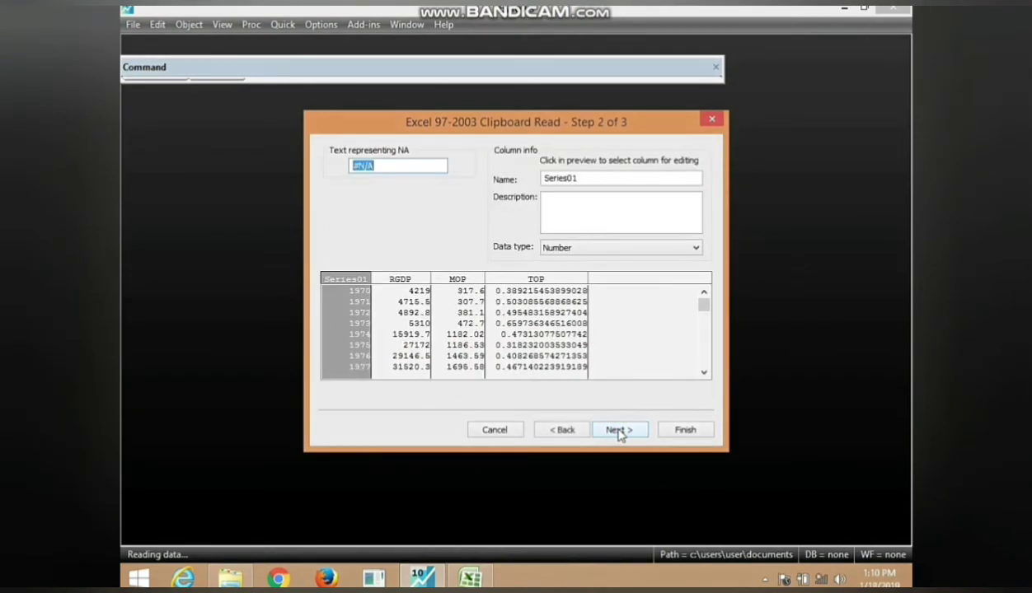
Rename the first column of the clipboard import from Series01 to year
click(580, 178)
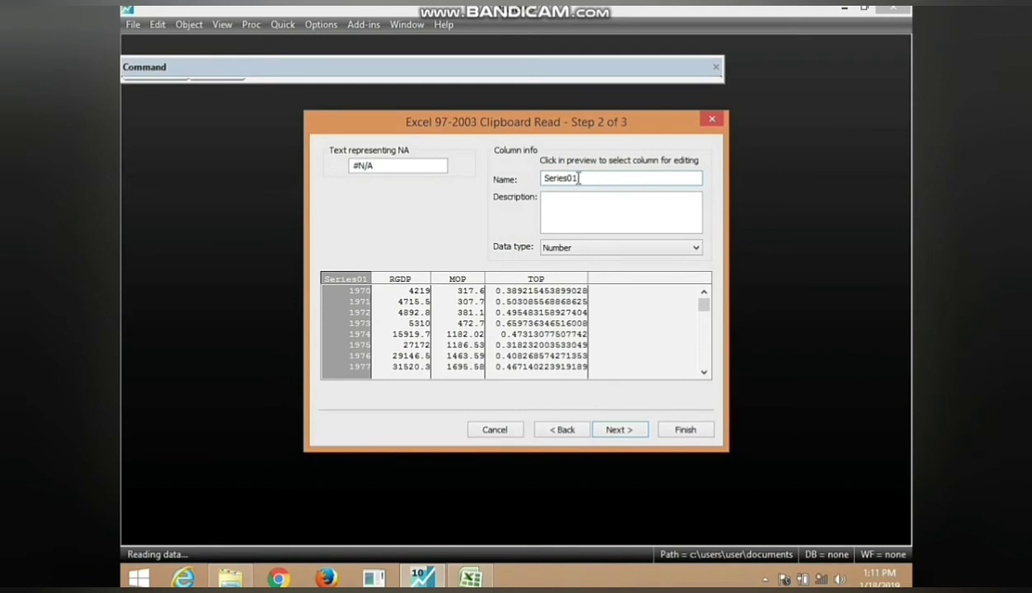
key(BackSpace)
key(BackSpace)
key(BackSpace)
key(BackSpace)
key(BackSpace)
key(BackSpace)
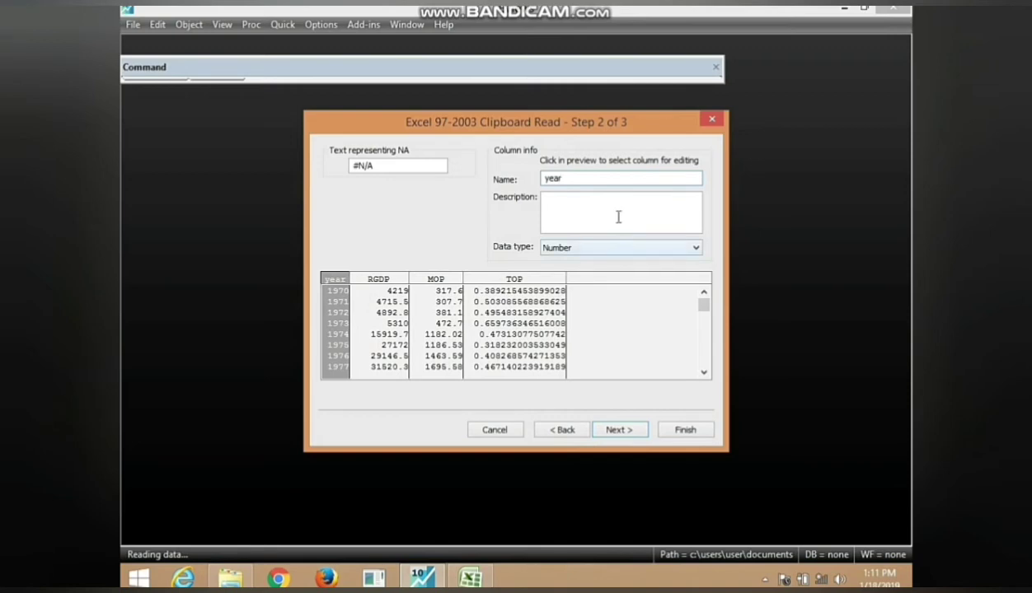
Finish the import as a new workfile dated by the year series, without linking the series to the external source
click(616, 431)
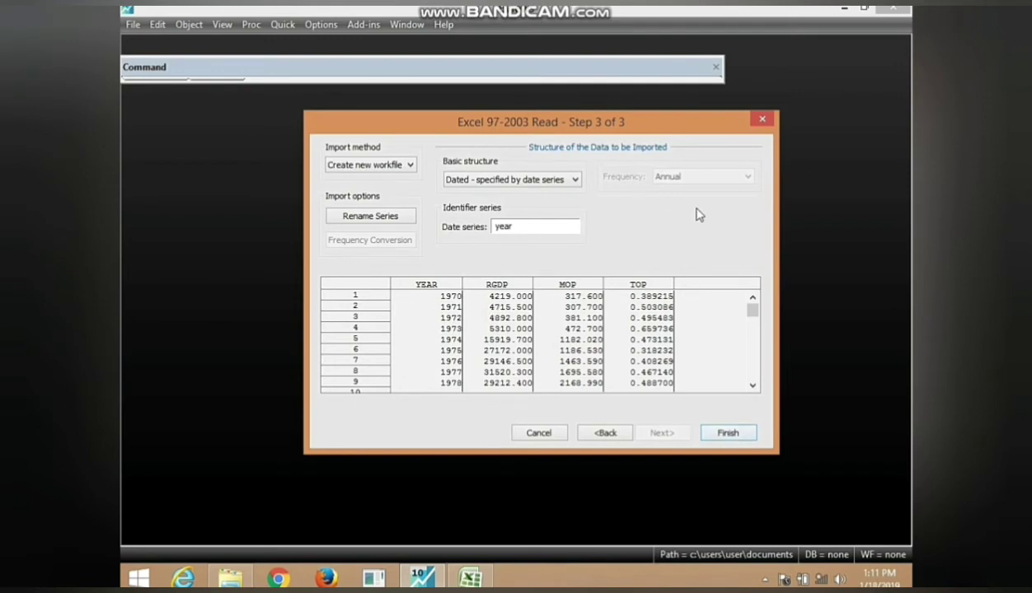
click(722, 436)
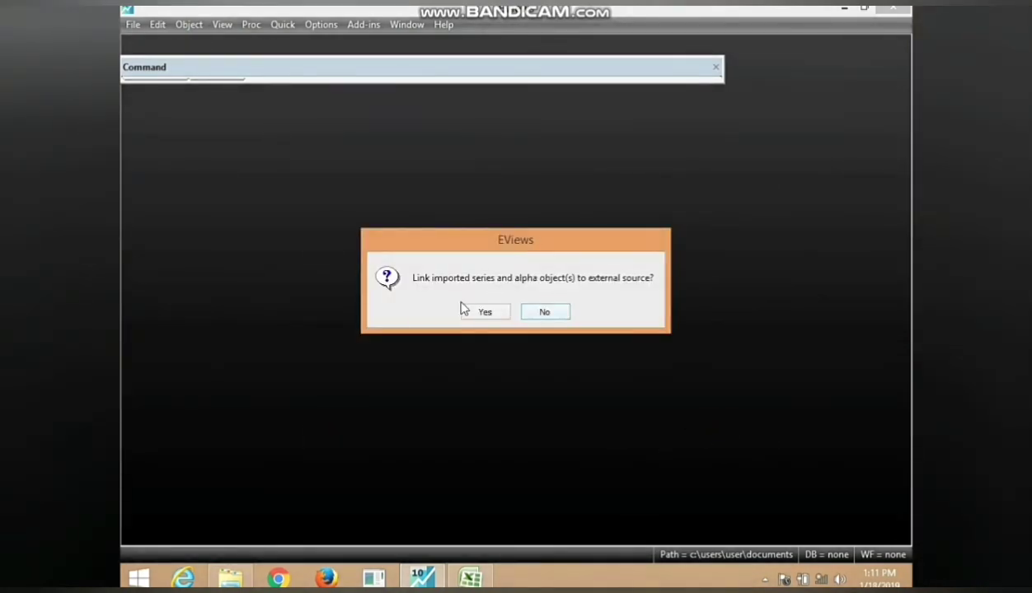
click(537, 314)
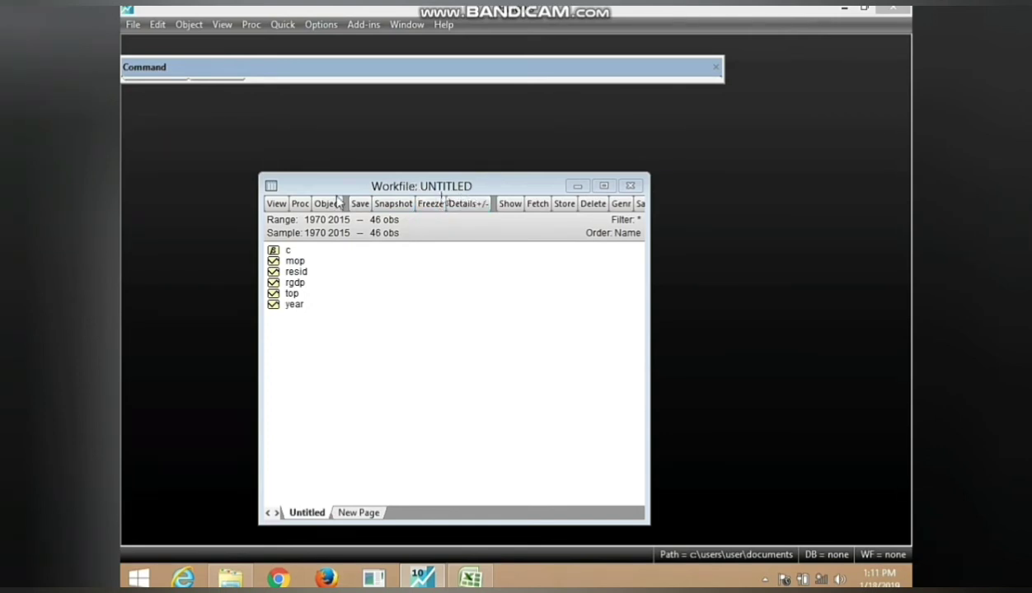
Save the new workfile in Documents as test01 with double precision (16 digit accuracy)
click(132, 25)
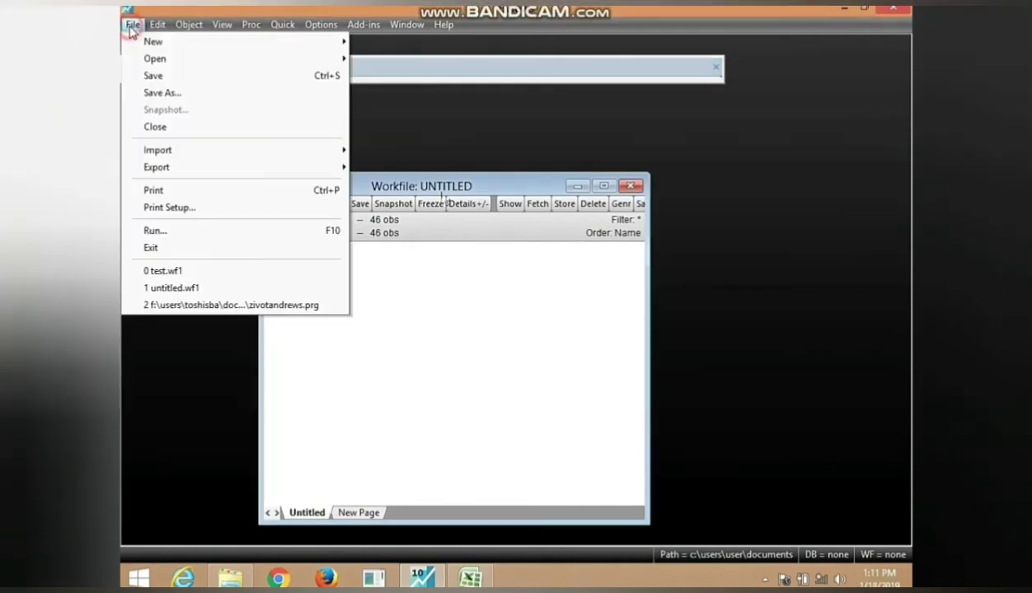
click(161, 93)
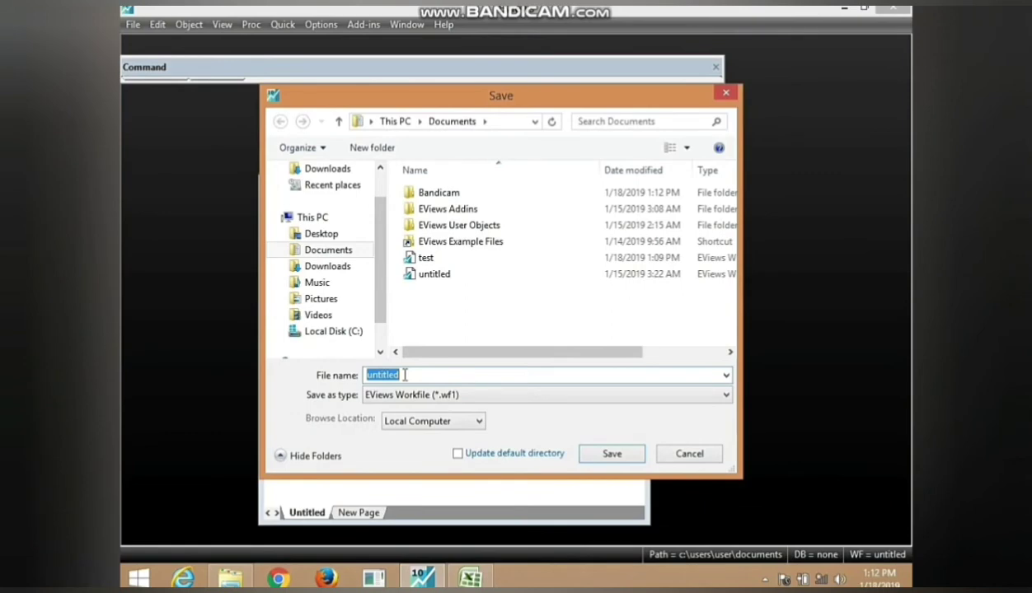
text(test01)
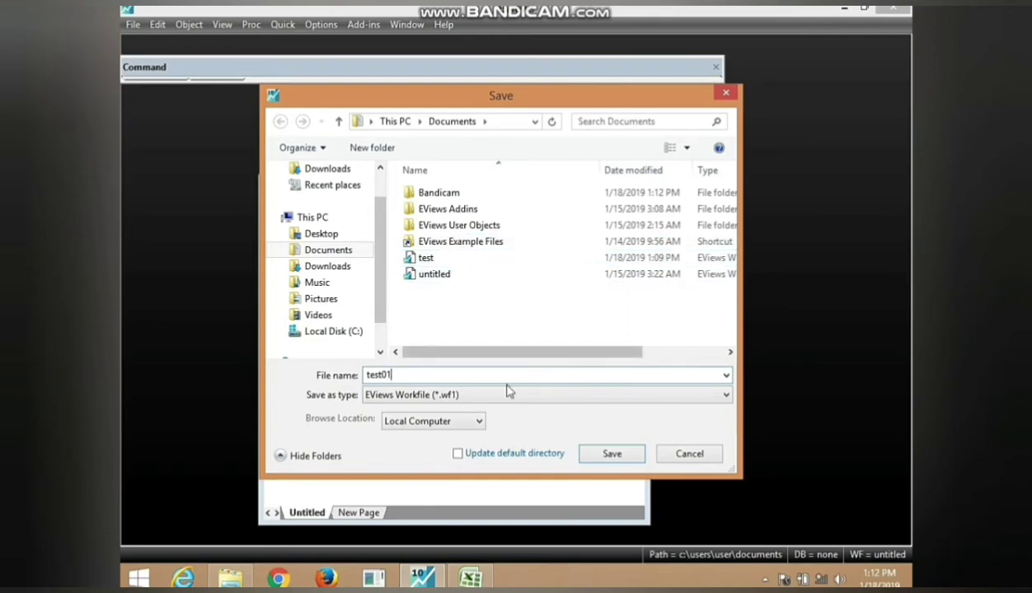
click(611, 456)
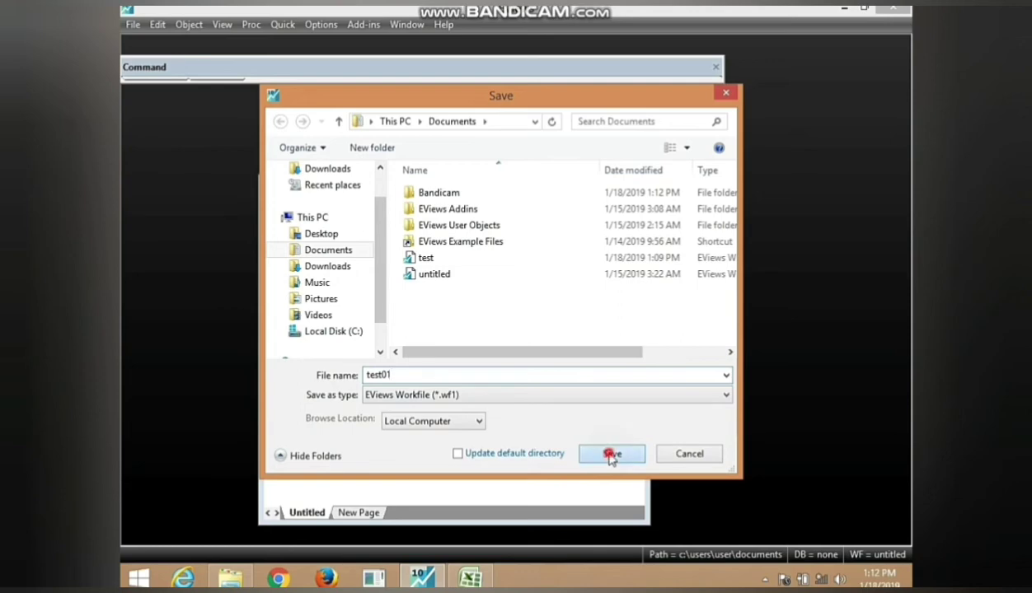
click(603, 265)
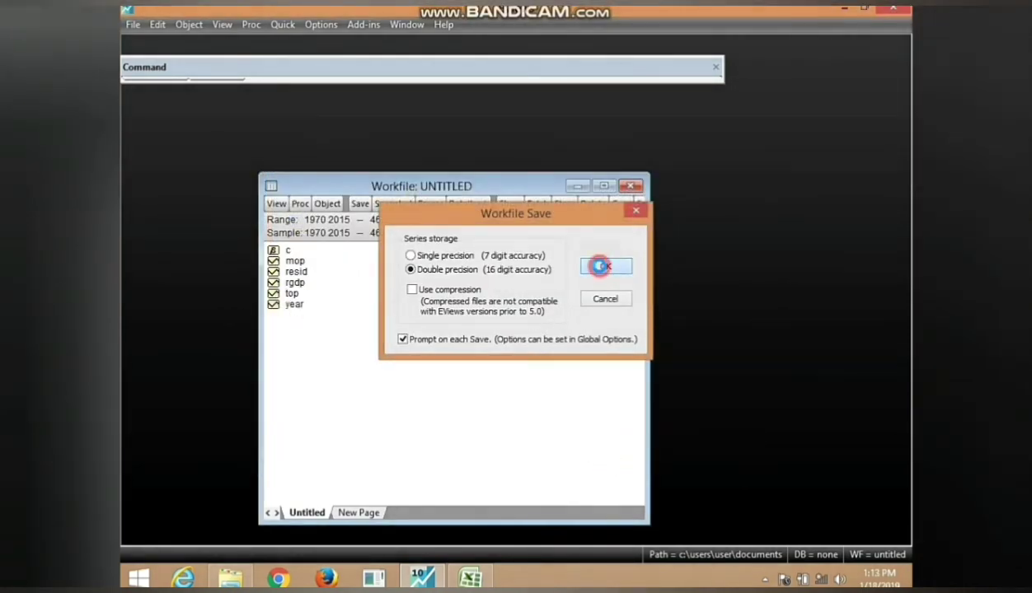
Move the TEST01 workfile window up and open the rgdp, mop and top series together as a group, in that order
click(394, 182)
drag(394, 182, 398, 119)
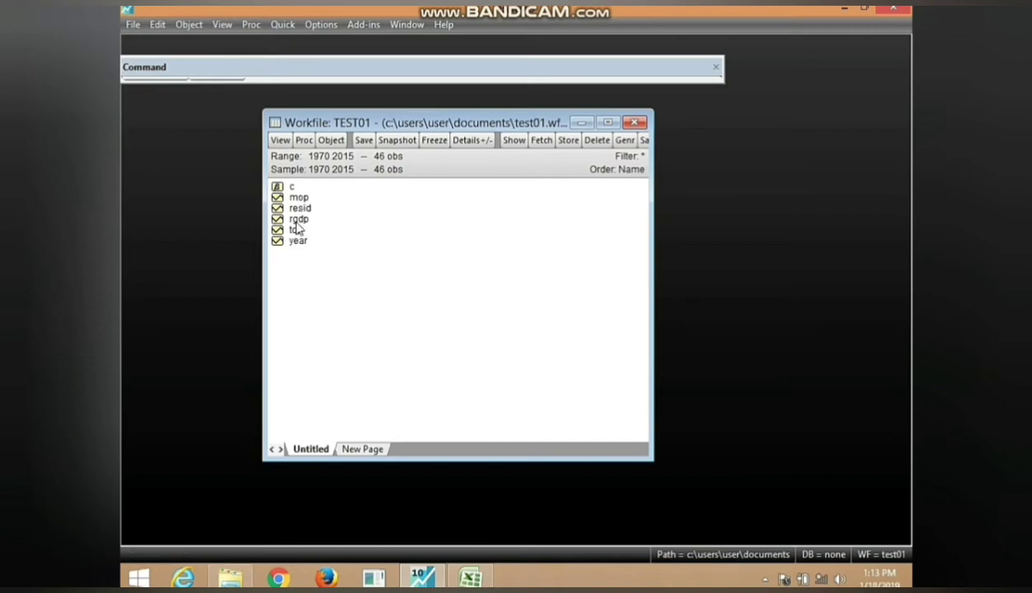
click(298, 220)
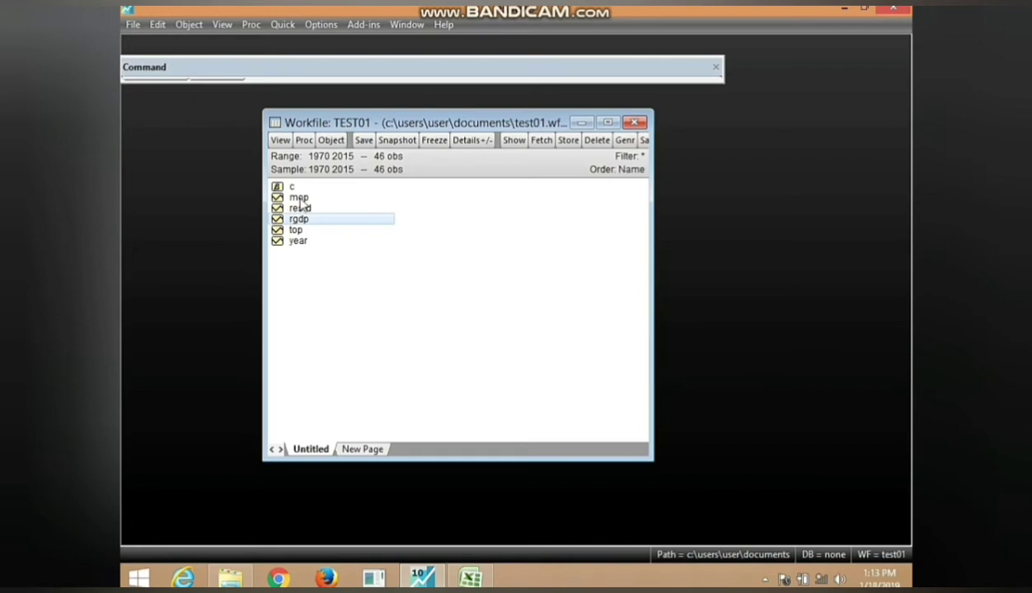
ctrl+click(299, 198)
ctrl+click(300, 232)
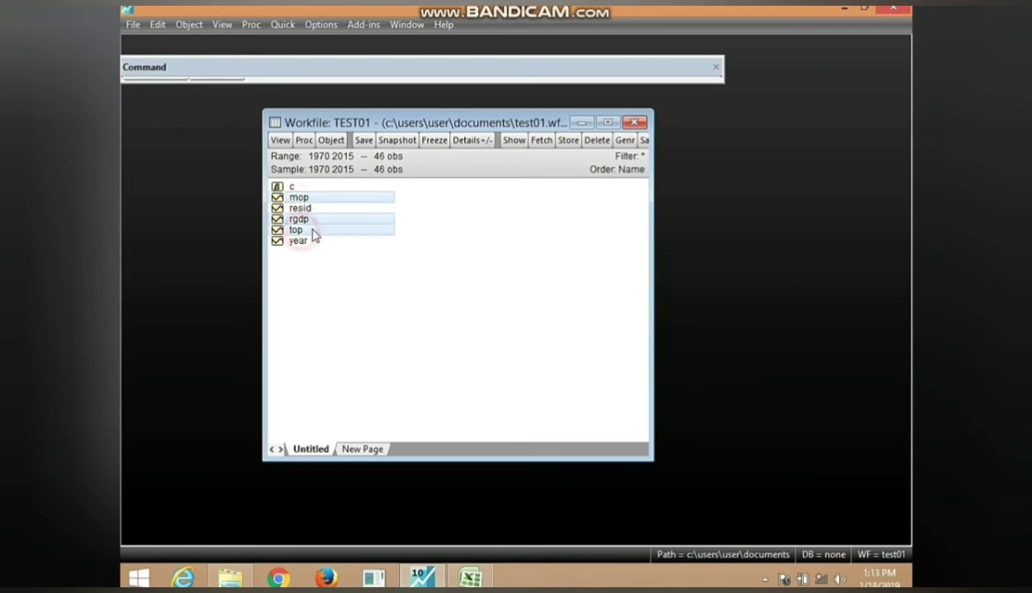
right_click(353, 224)
mouse_move(401, 235)
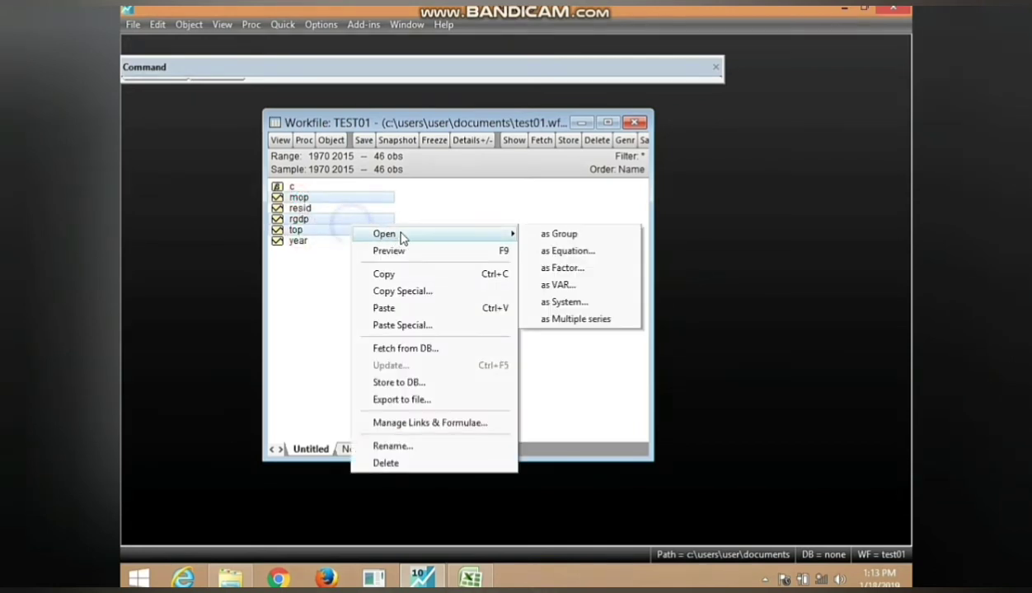
click(557, 237)
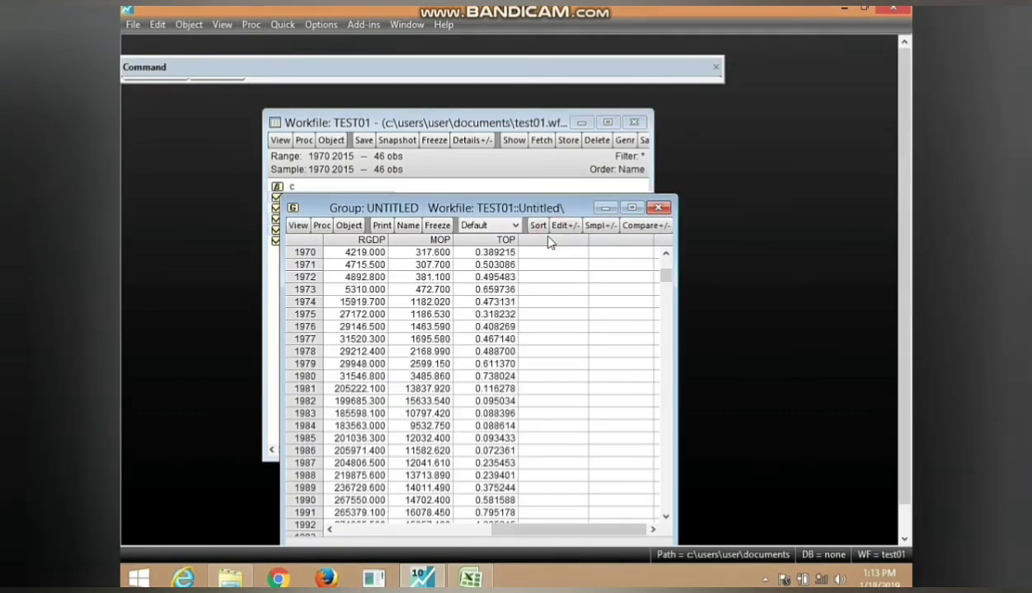
click(666, 256)
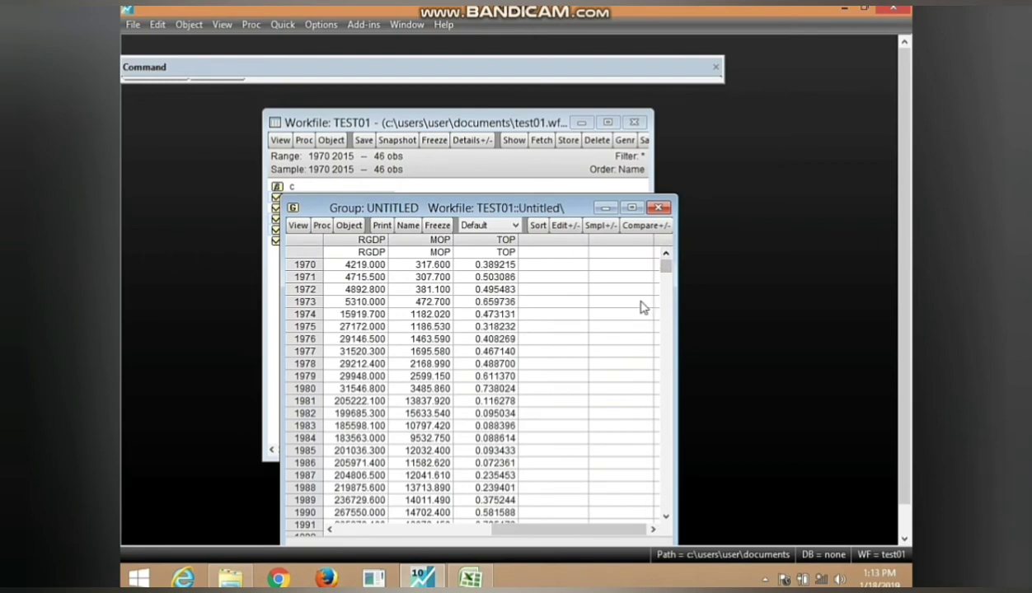
Name the group group01 and close its window
click(408, 225)
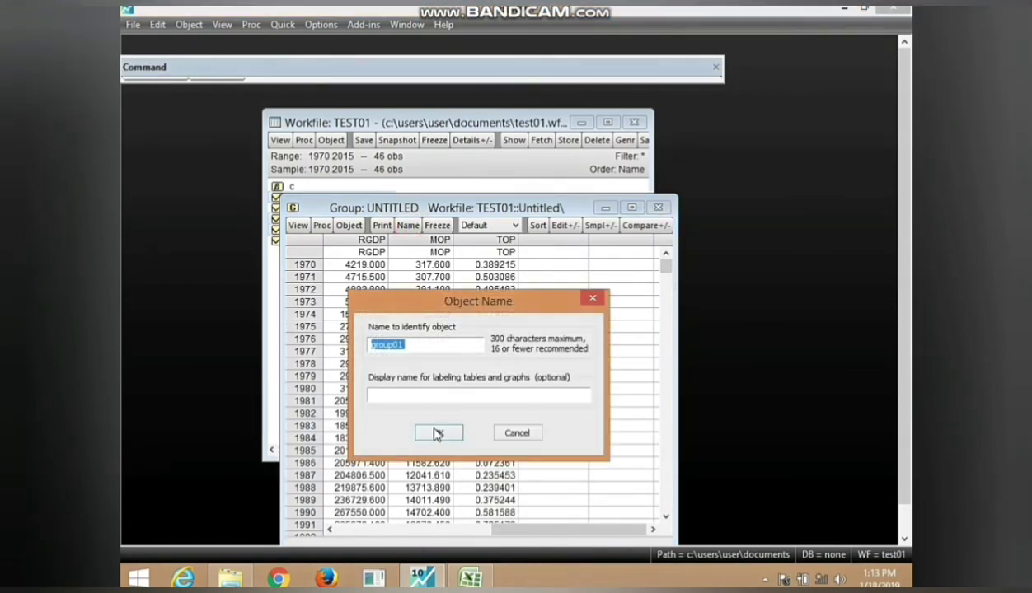
click(437, 436)
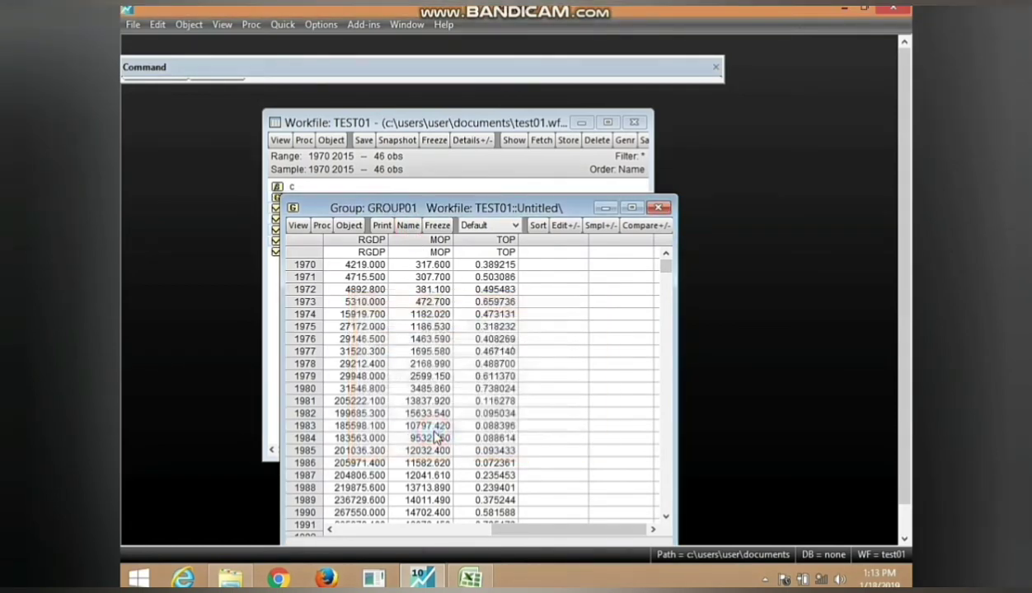
click(659, 208)
click(422, 339)
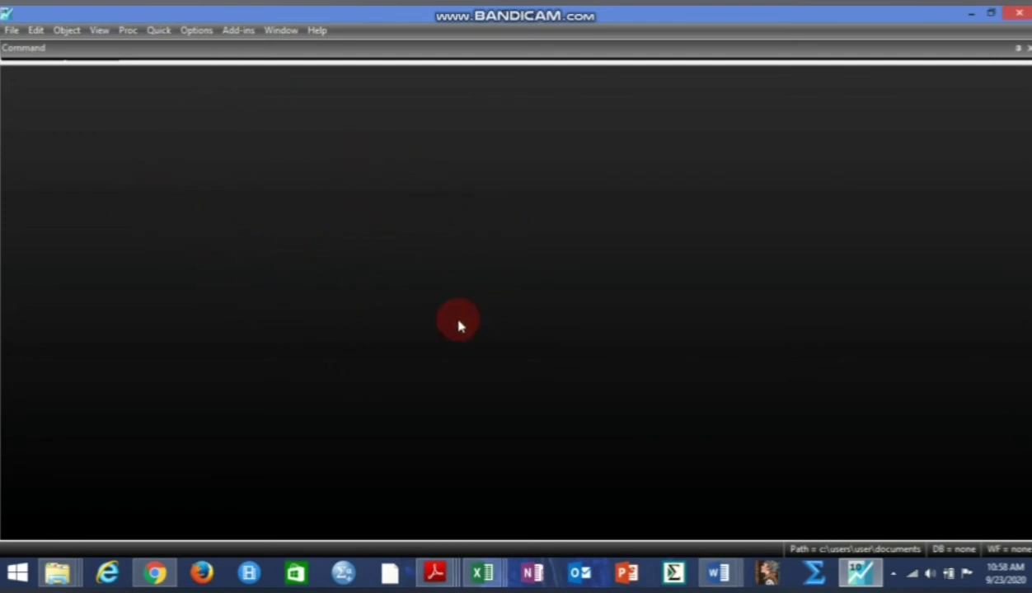
Start creating a new workfile with the Balanced Panel structure type and Annual frequency
click(13, 34)
mouse_move(32, 48)
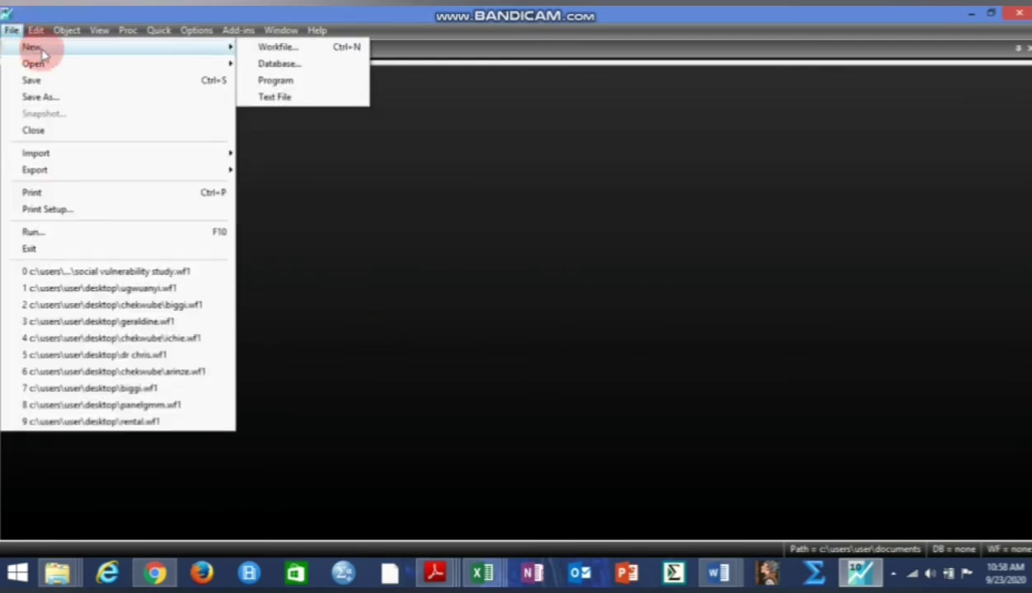
click(280, 47)
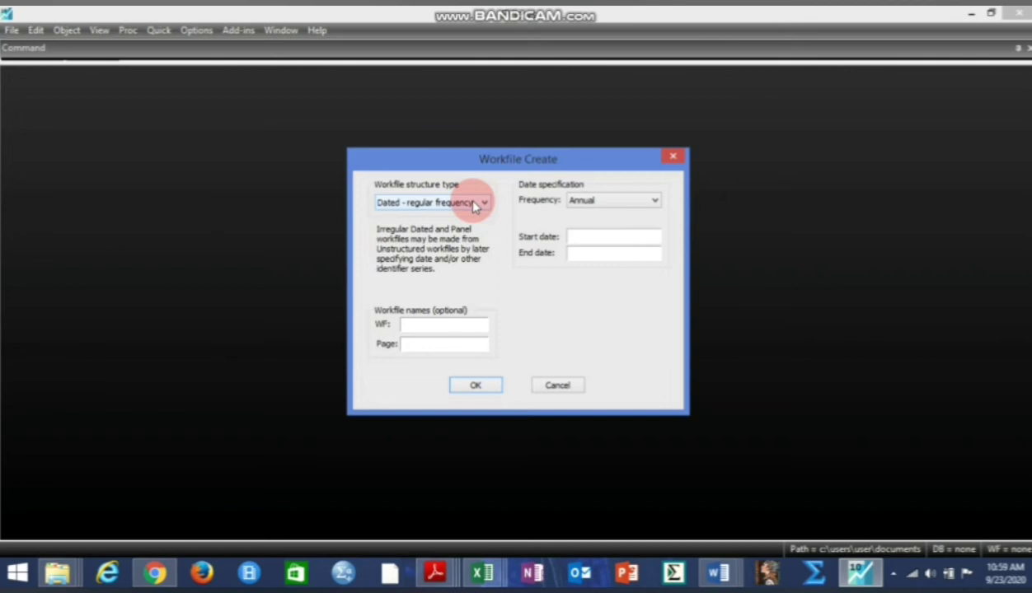
click(475, 206)
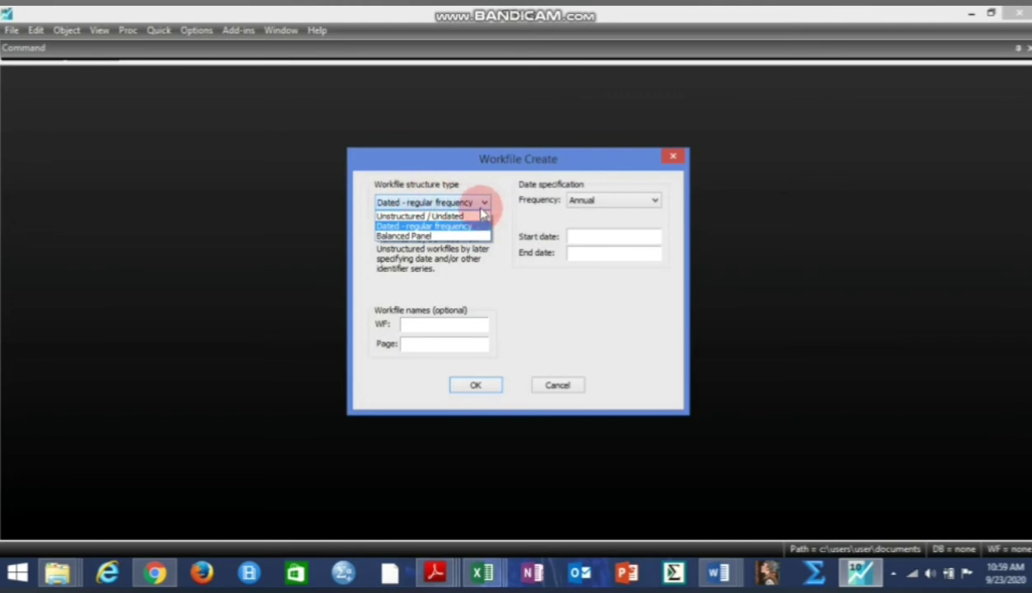
click(419, 235)
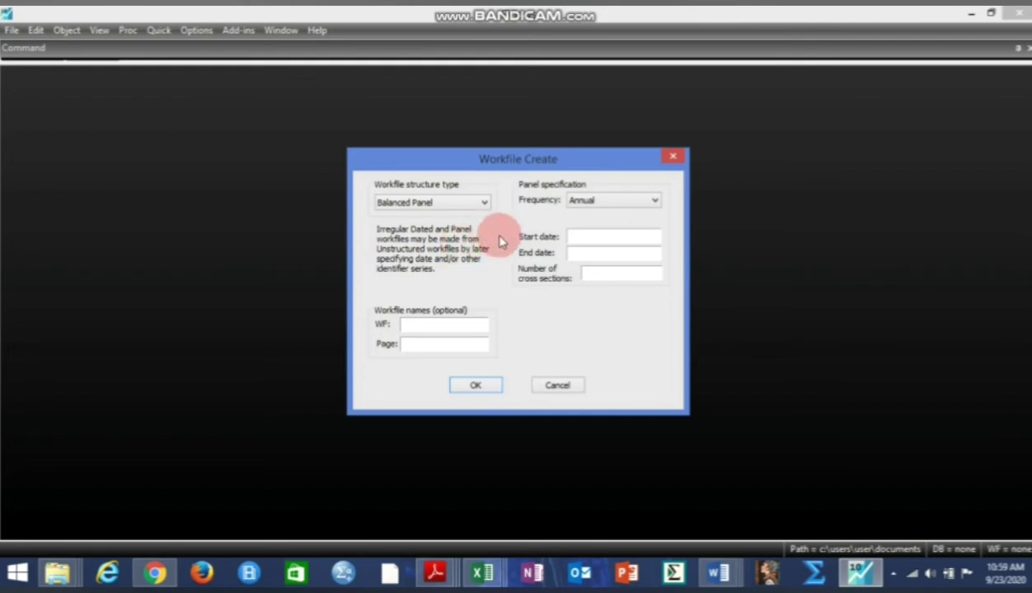
click(616, 201)
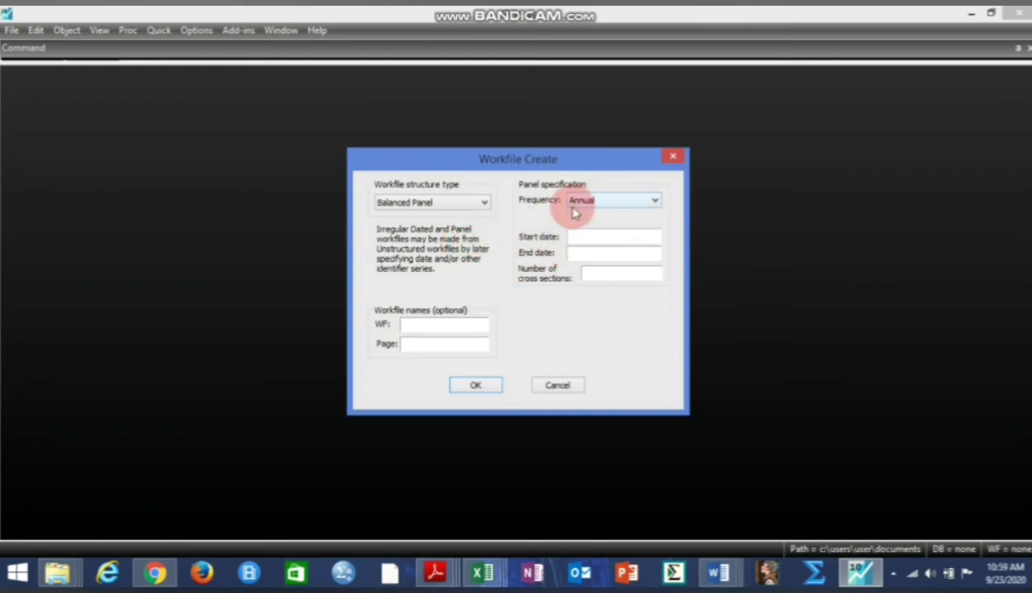
click(584, 202)
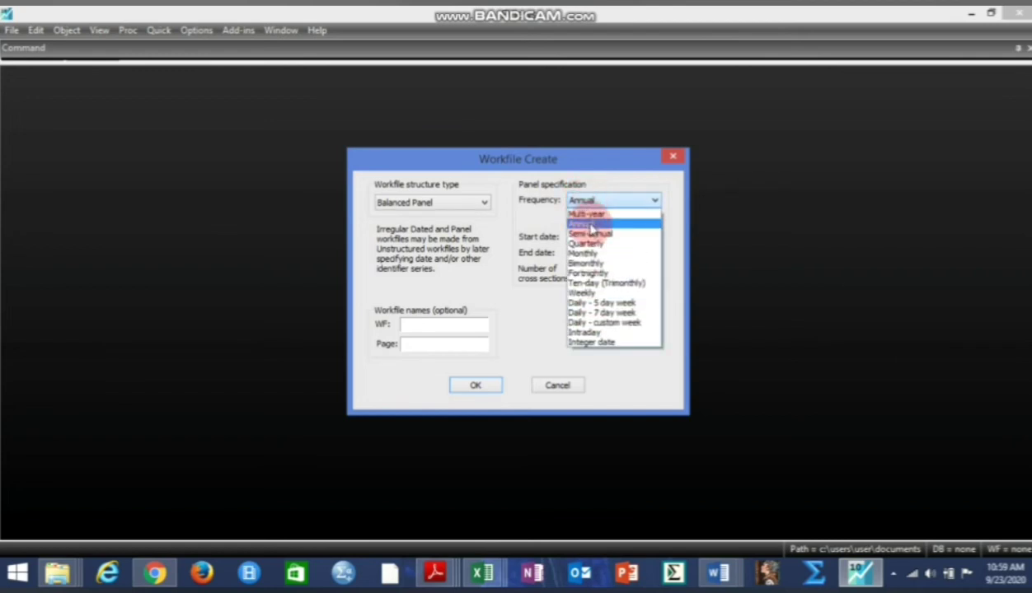
click(590, 225)
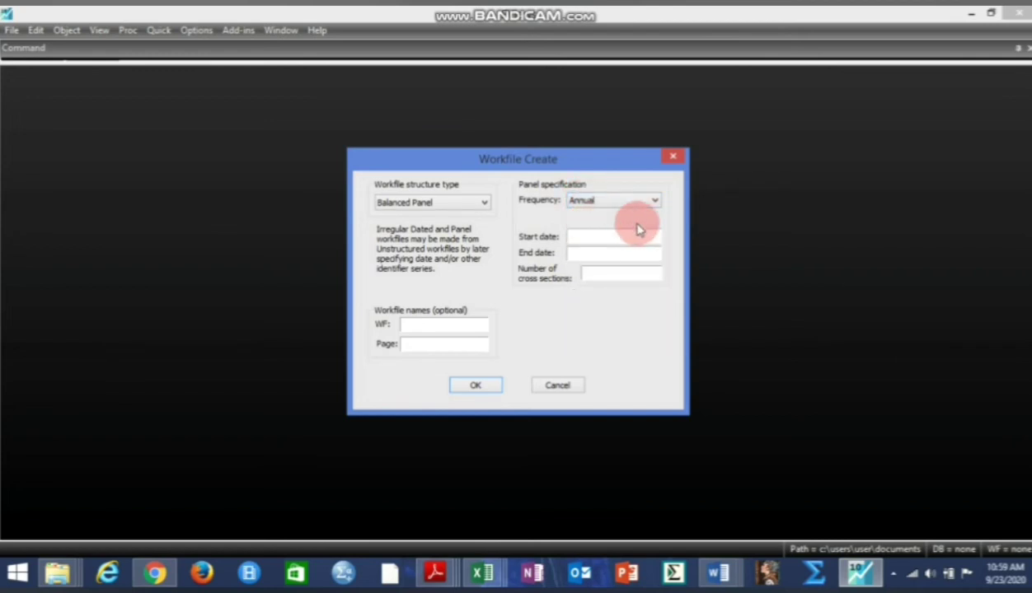
Set the panel's start date to 1995, end date to 2015 and number of cross sections to 20
click(617, 234)
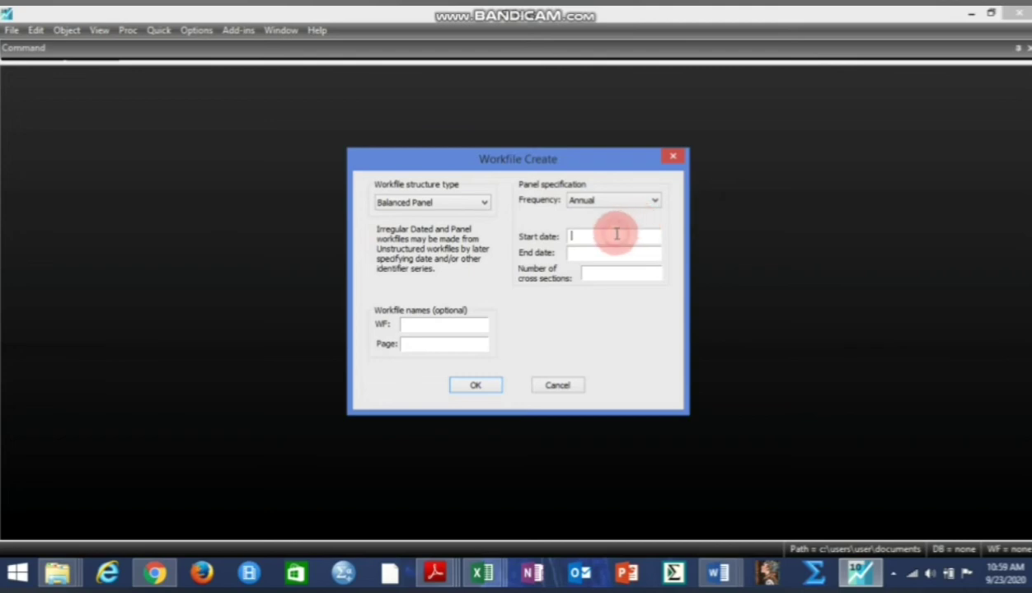
text(1995)
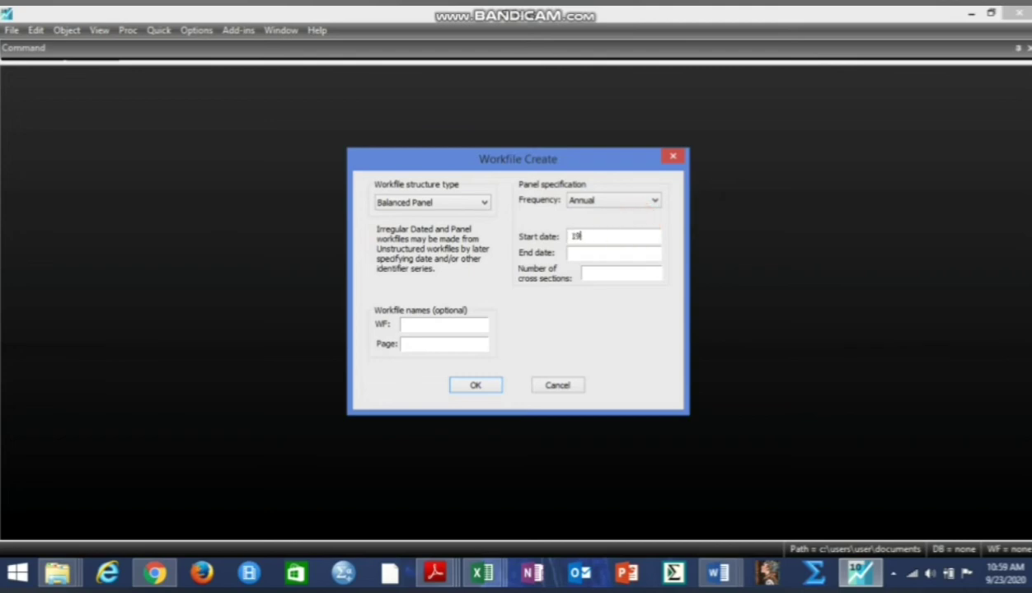
click(618, 254)
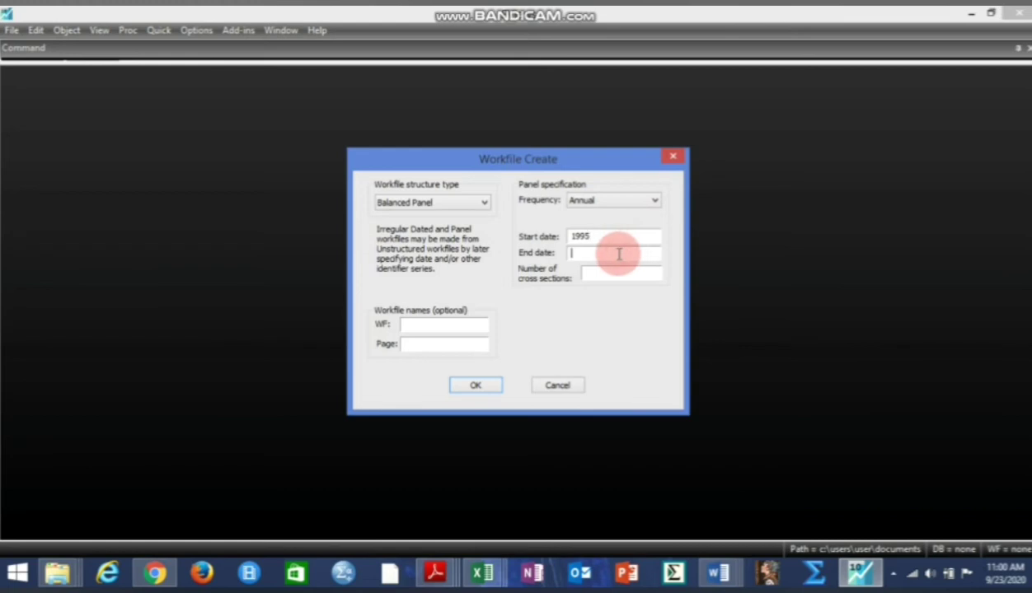
text(2015)
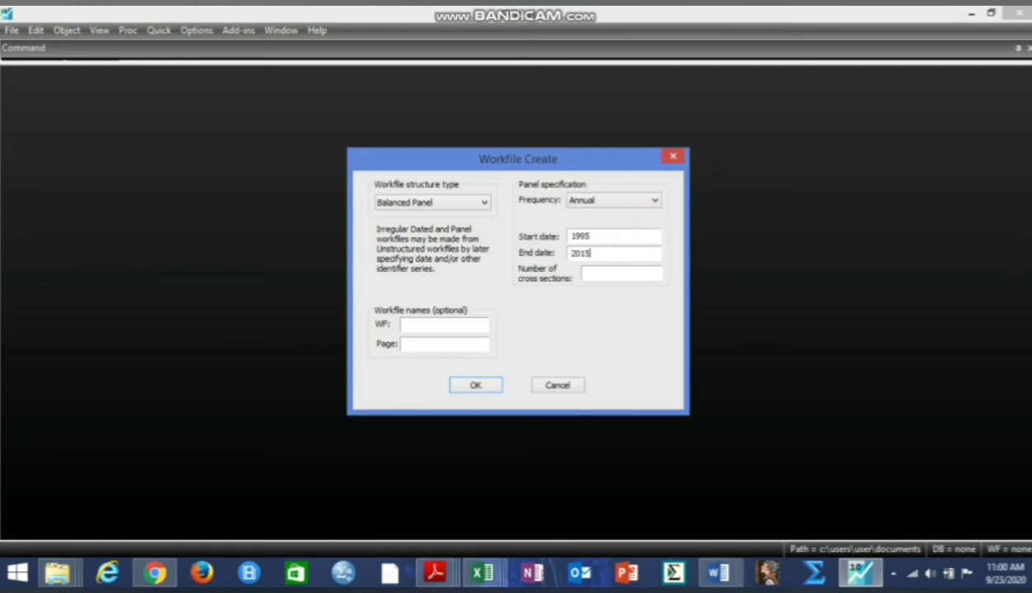
click(603, 272)
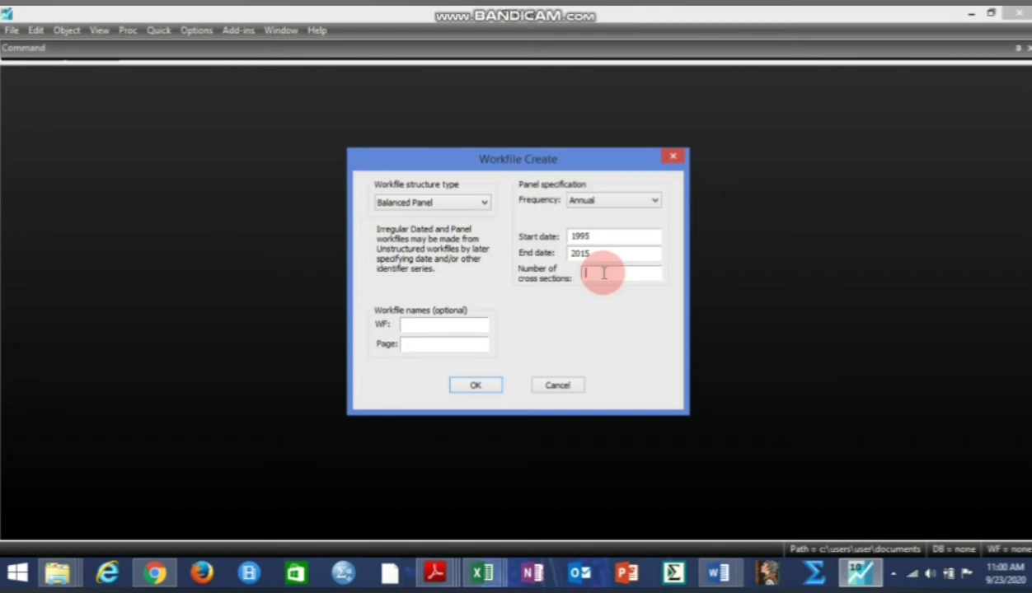
text(2)
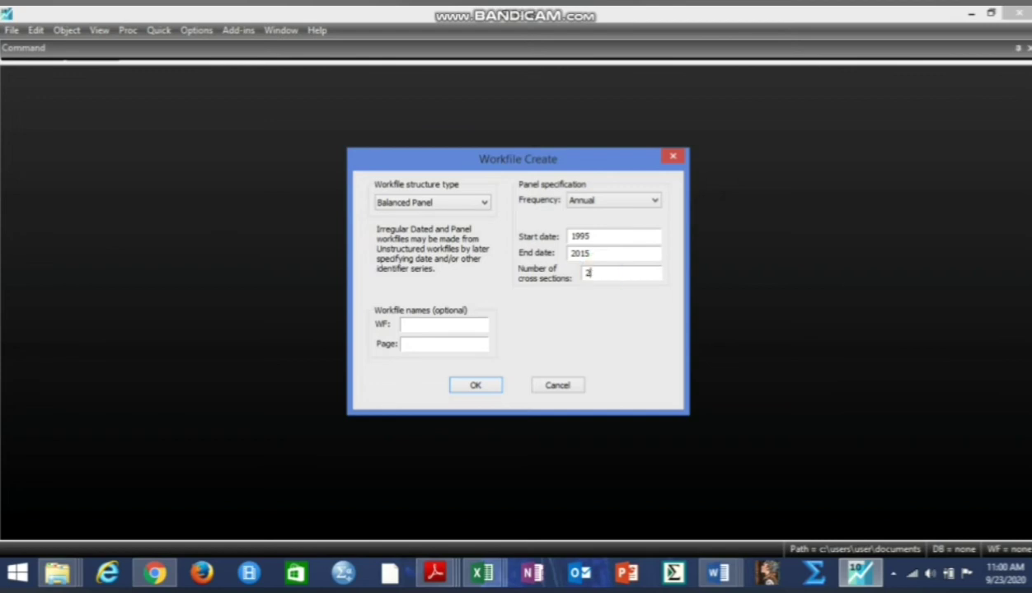
text(0)
click(525, 317)
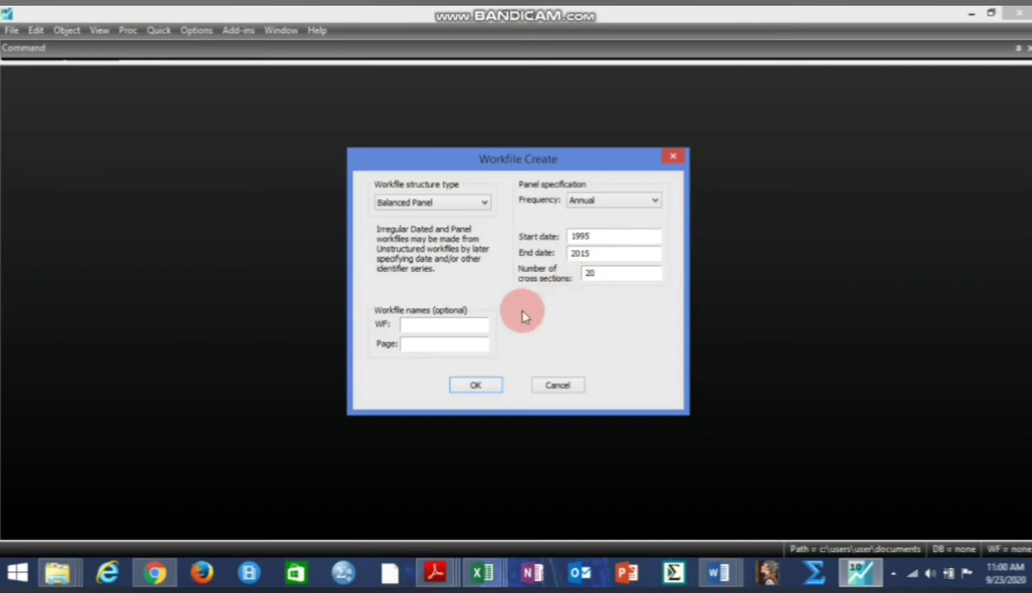
Name the workfile panel01 and create the balanced panel workfile
click(454, 324)
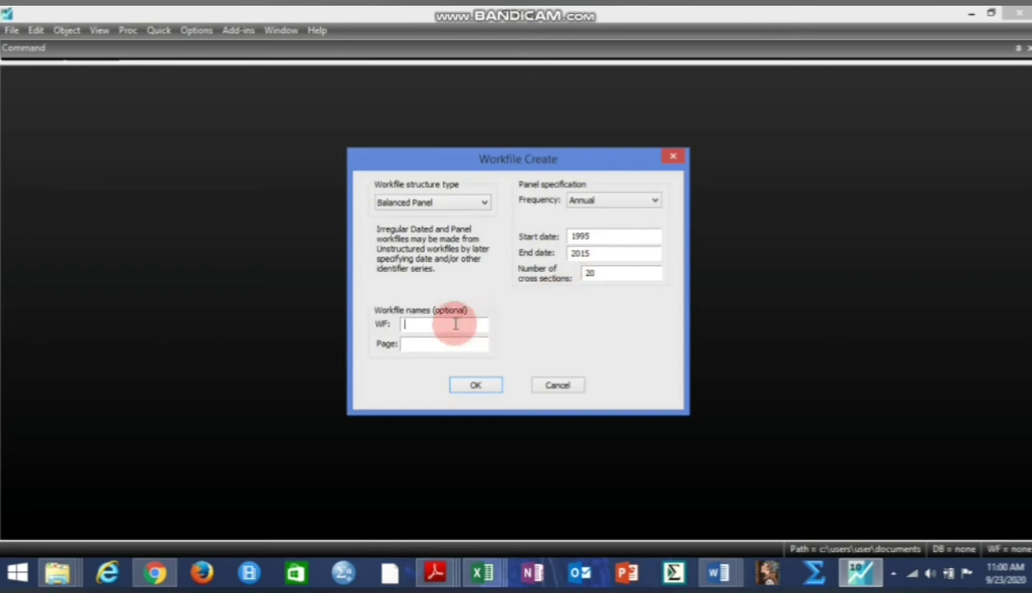
text(panel0)
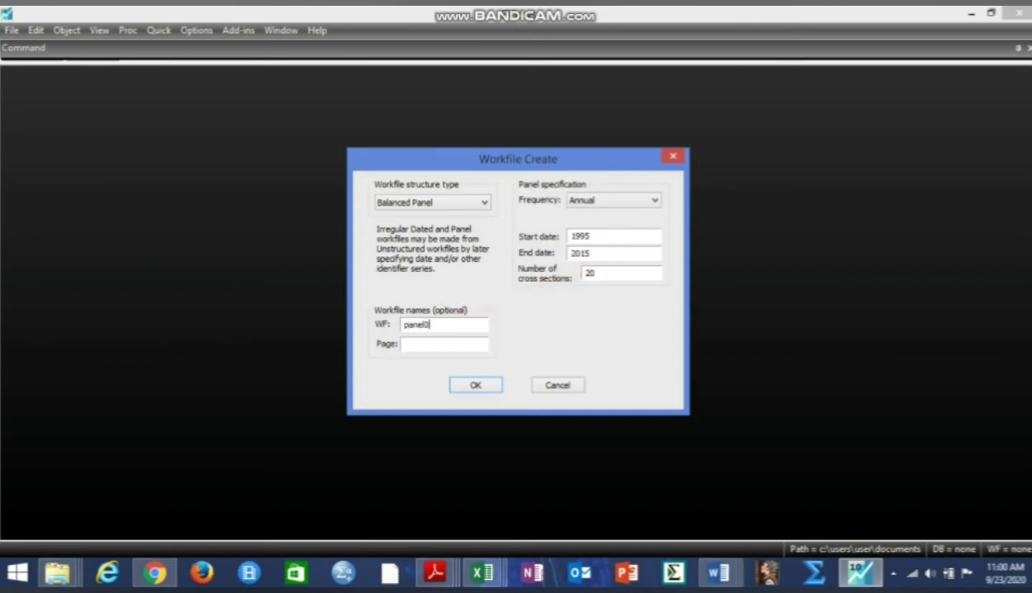
text(1)
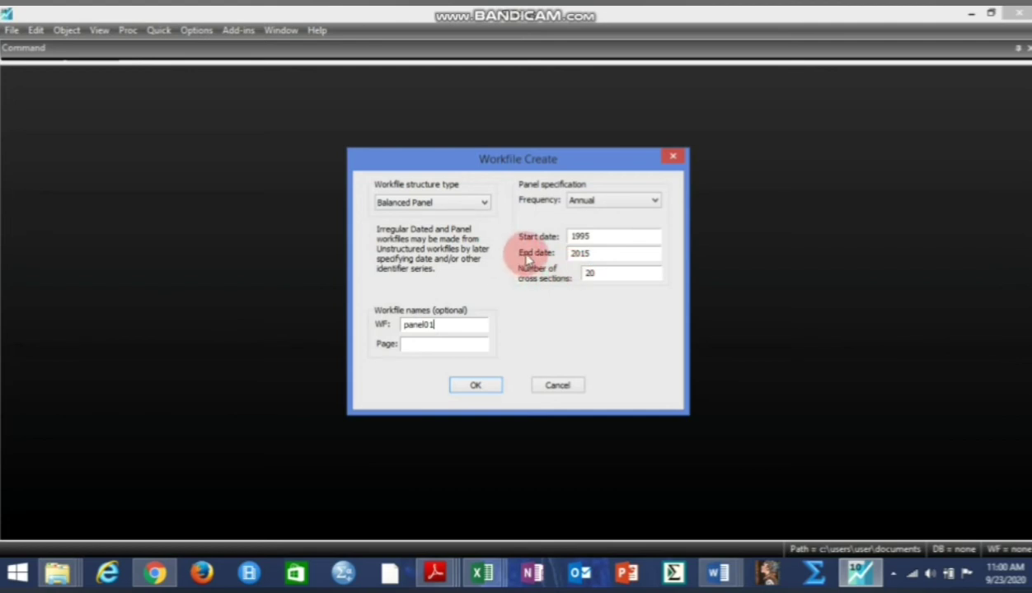
click(473, 388)
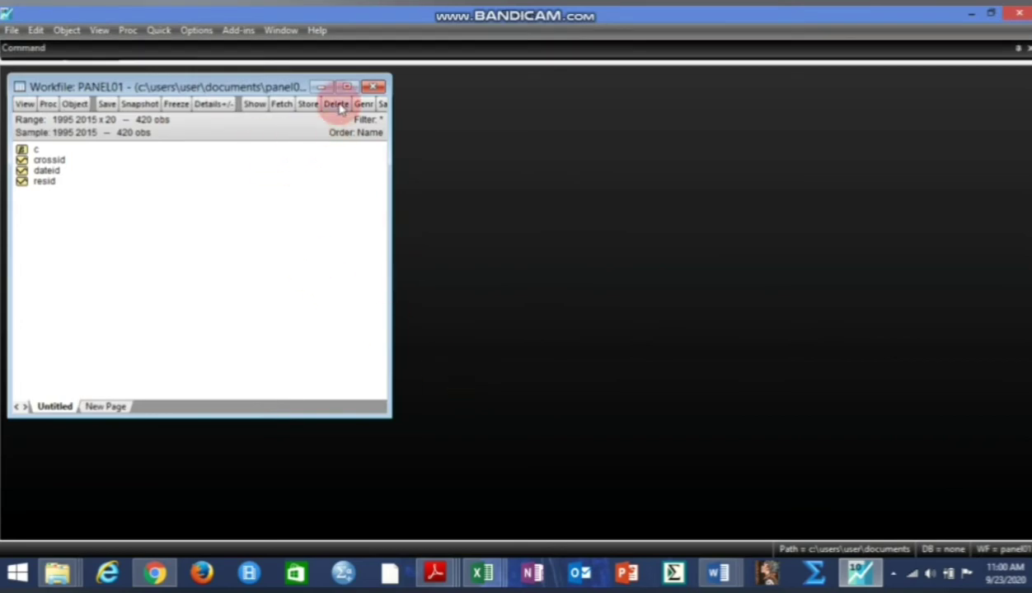
Maximize the PANEL01 workfile, open the crossid series to examine its cross-section identifiers, and close it
click(345, 87)
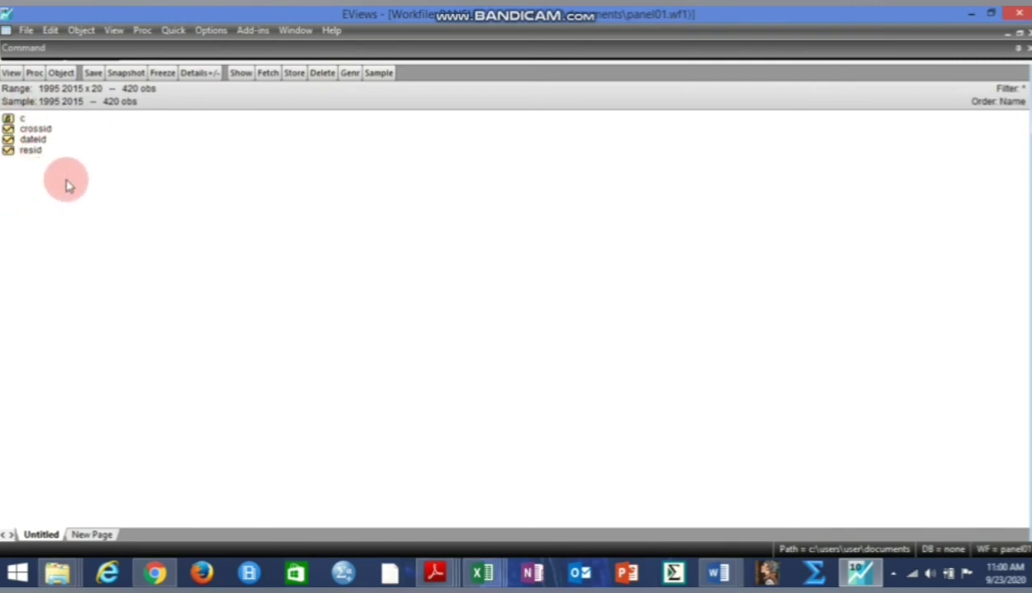
click(48, 131)
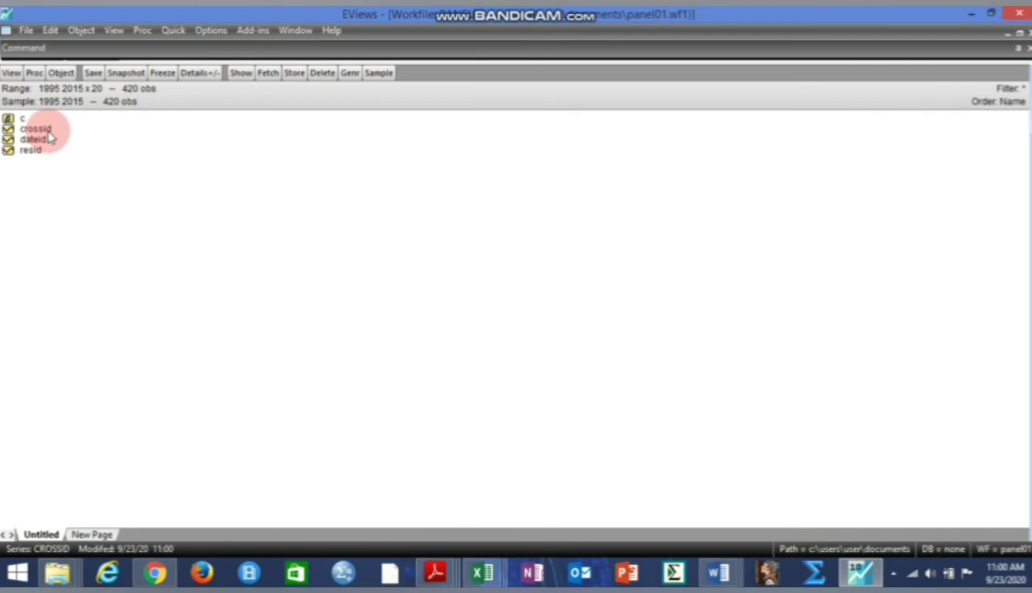
double_click(48, 134)
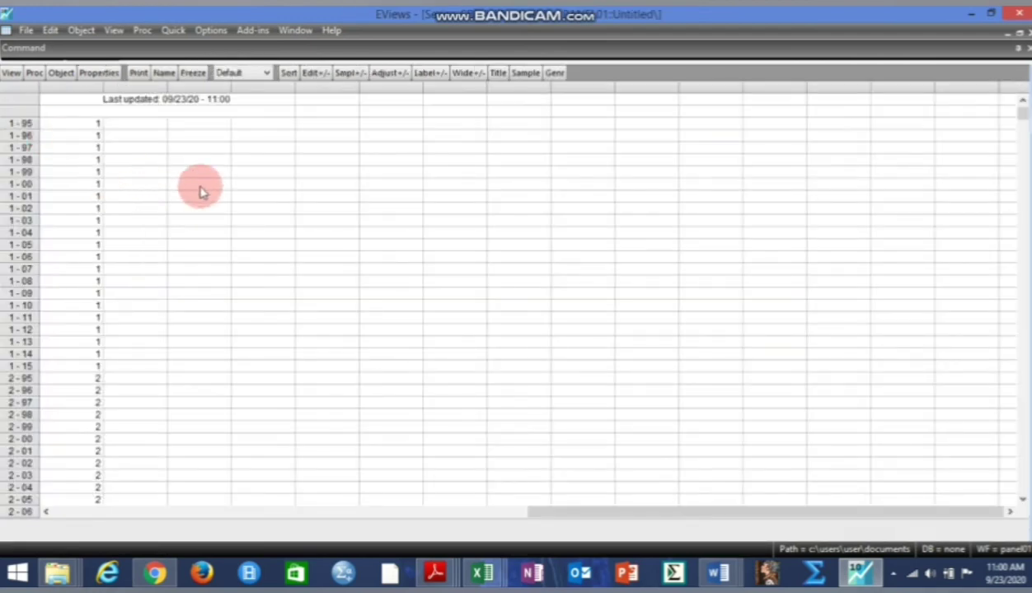
drag(1020, 116, 878, 93)
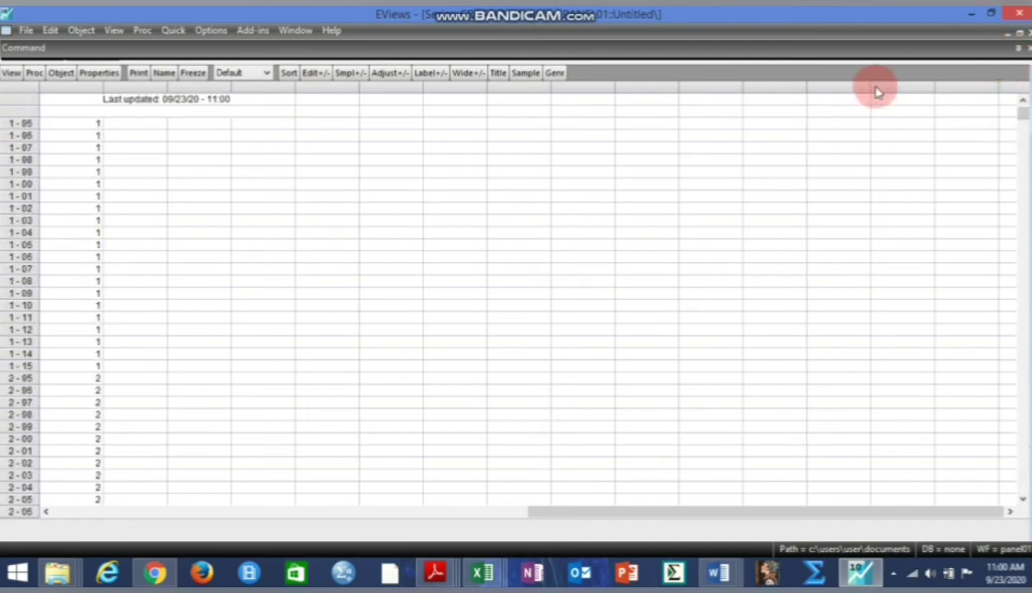
click(1019, 33)
click(379, 108)
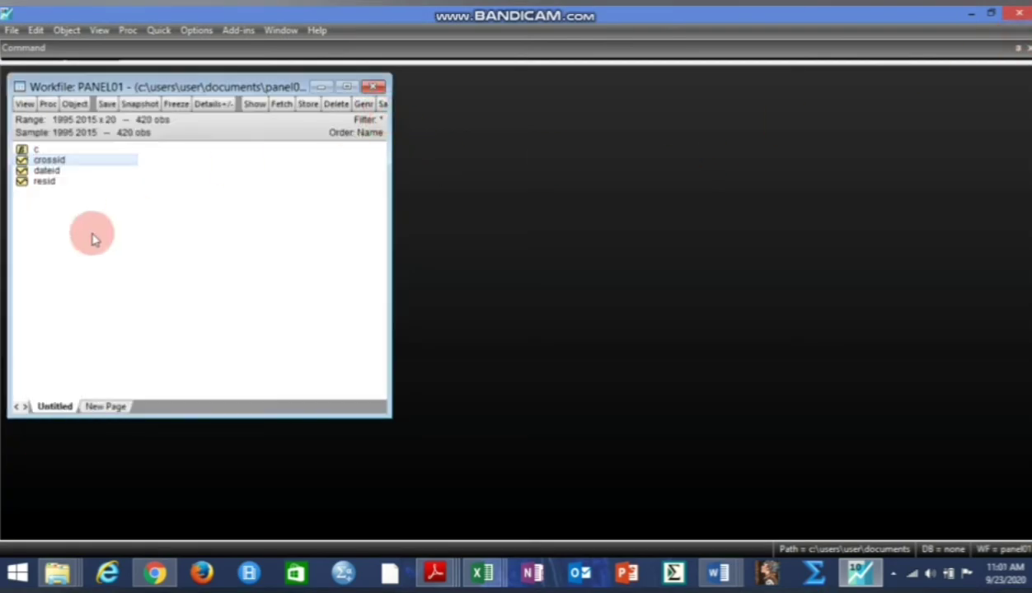
Open the dateid series to examine the years assigned to each cross section, and close it
double_click(50, 170)
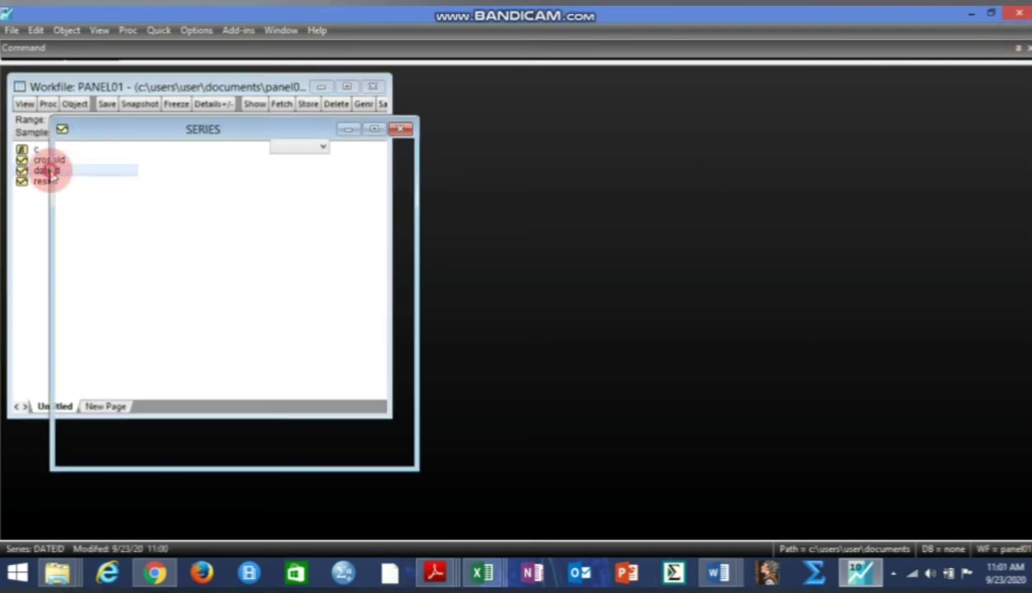
mouse_move(409, 184)
mouse_down()
mouse_move(412, 445)
mouse_move(405, 177)
mouse_up()
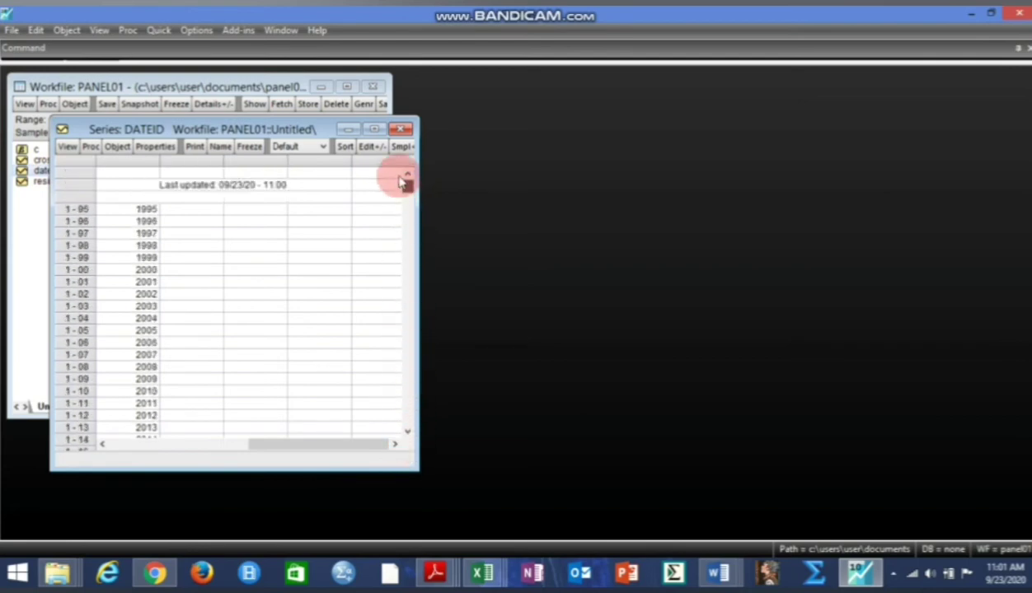
click(400, 130)
click(230, 240)
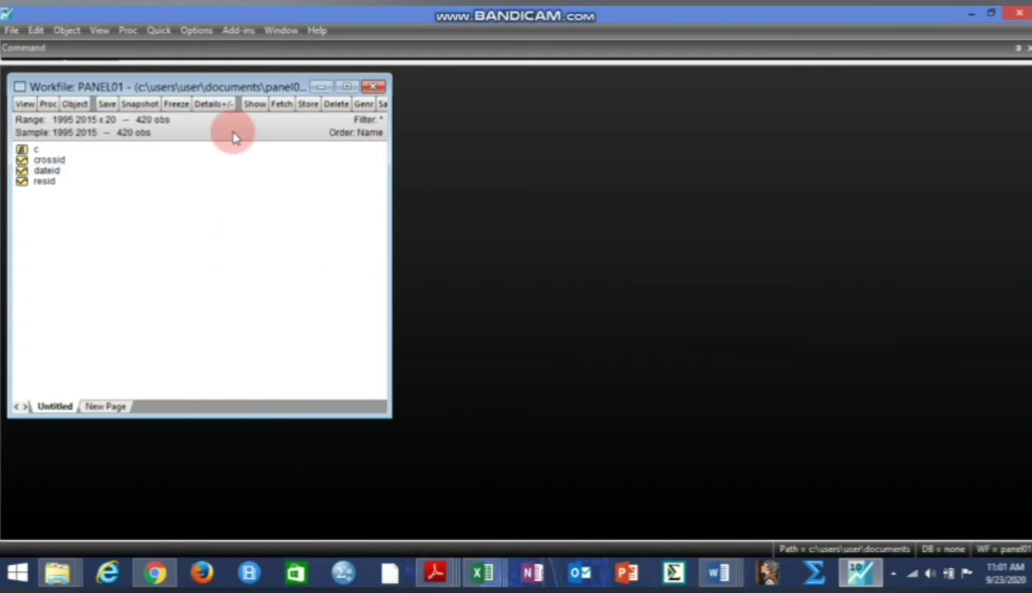
Open an empty group for editing series in the maximized PANEL01 workfile, reveal its name row and select the first column
click(345, 87)
click(173, 30)
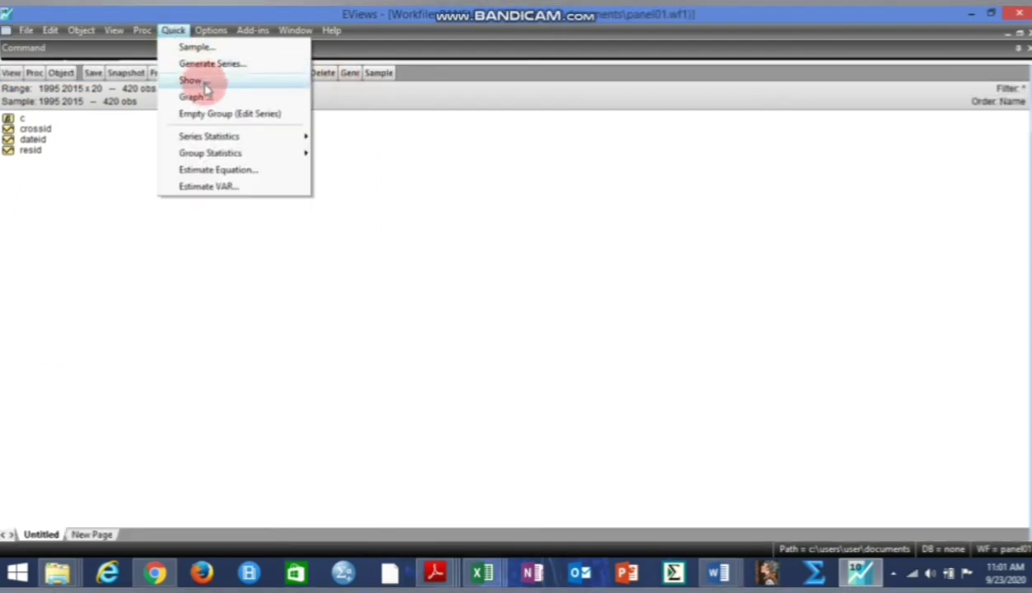
mouse_move(213, 112)
mouse_down()
mouse_move(177, 123)
mouse_move(230, 118)
mouse_up()
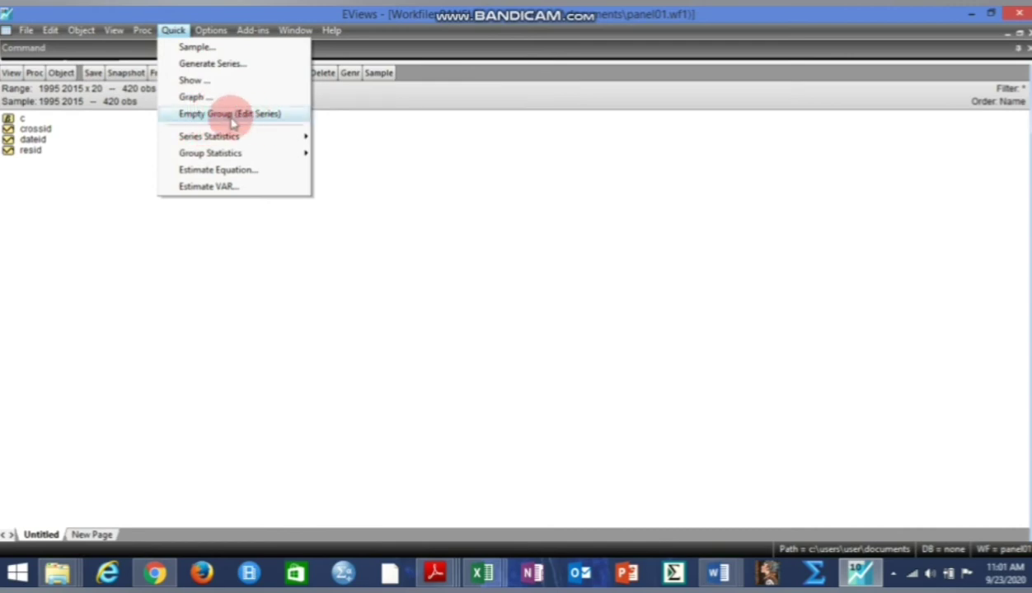
click(226, 115)
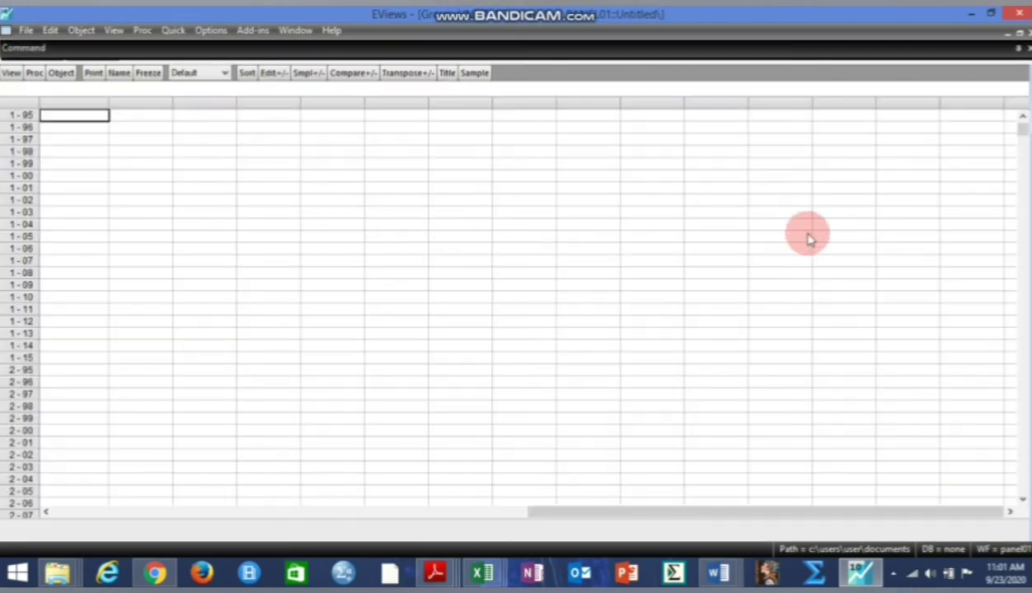
click(1024, 120)
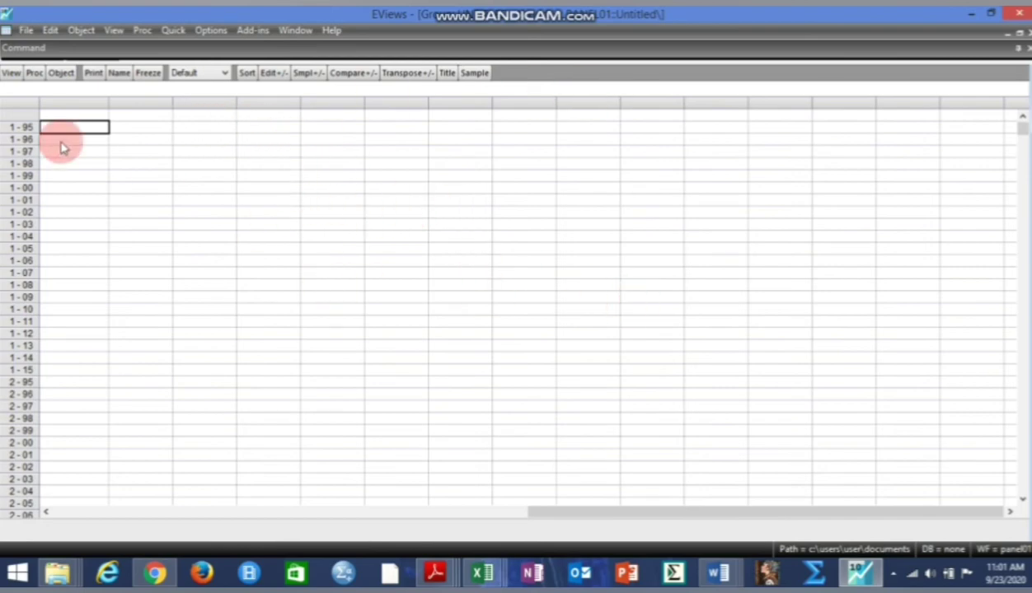
click(63, 106)
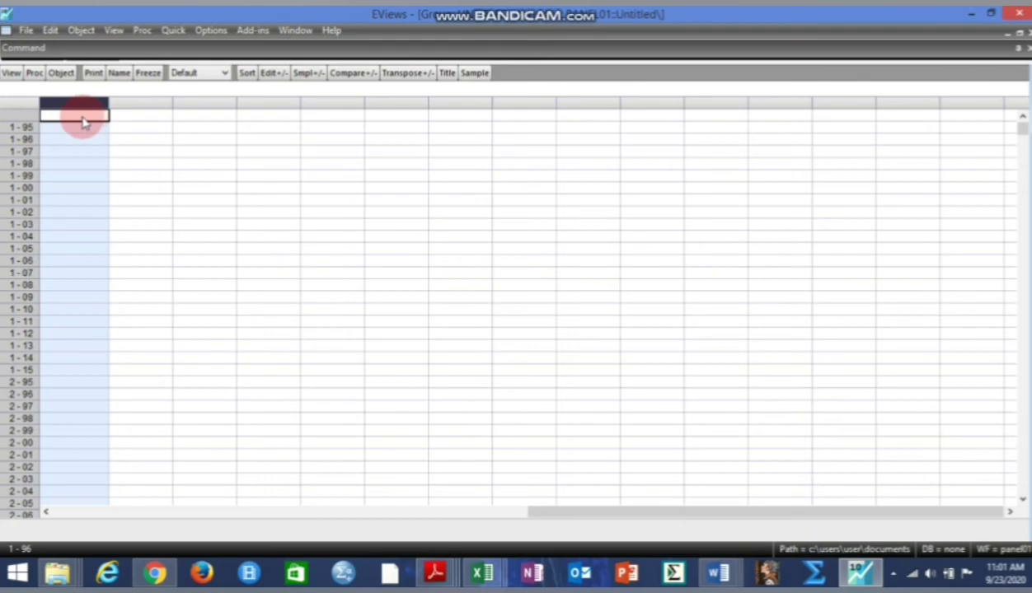
Switch to the broadpaneldata workbook in Excel and examine the Date, Country and Country ID columns on Sheet3
mouse_move(487, 577)
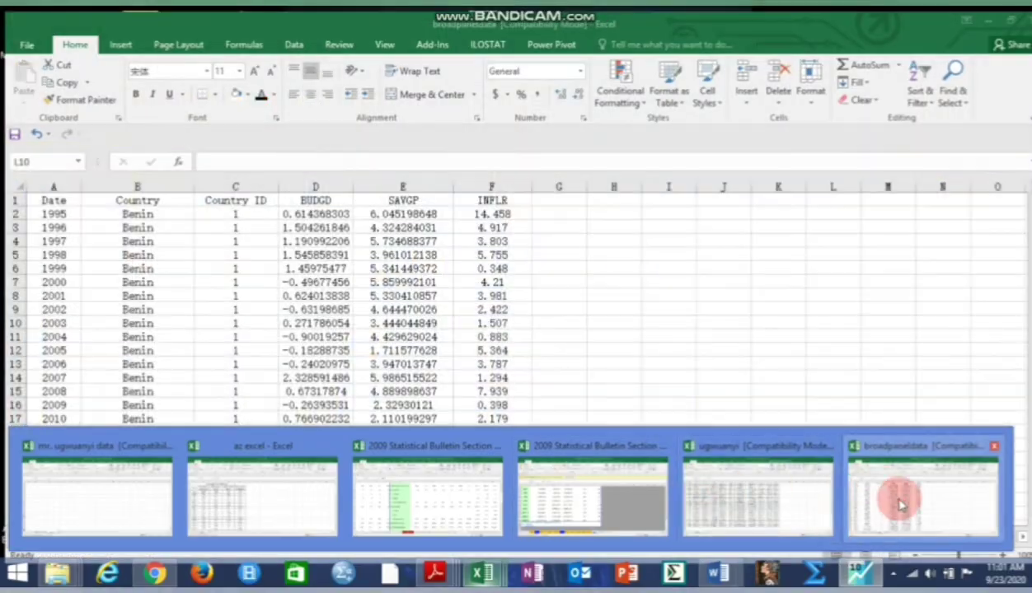
click(901, 504)
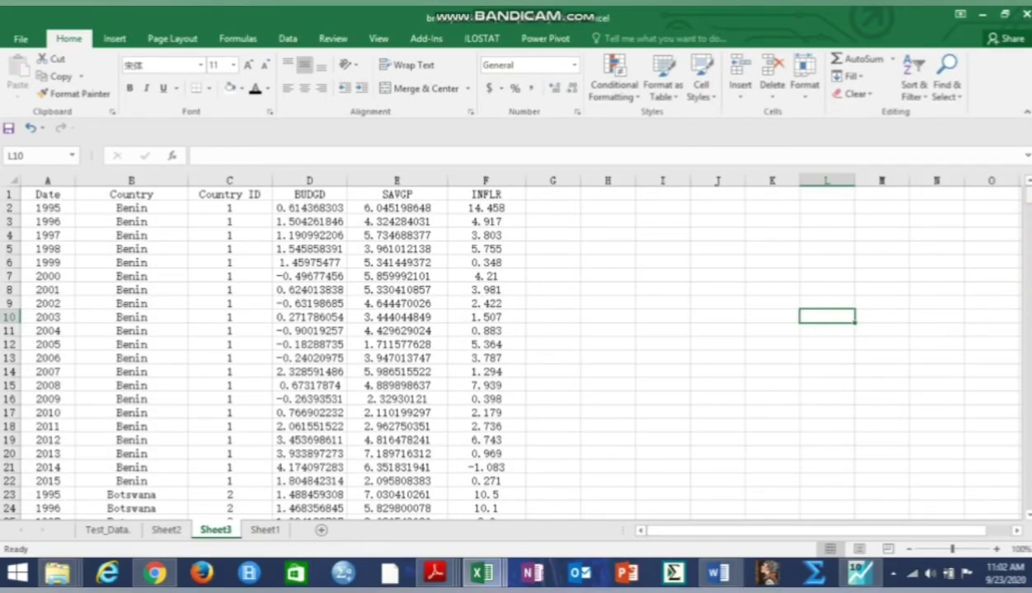
click(49, 195)
click(145, 194)
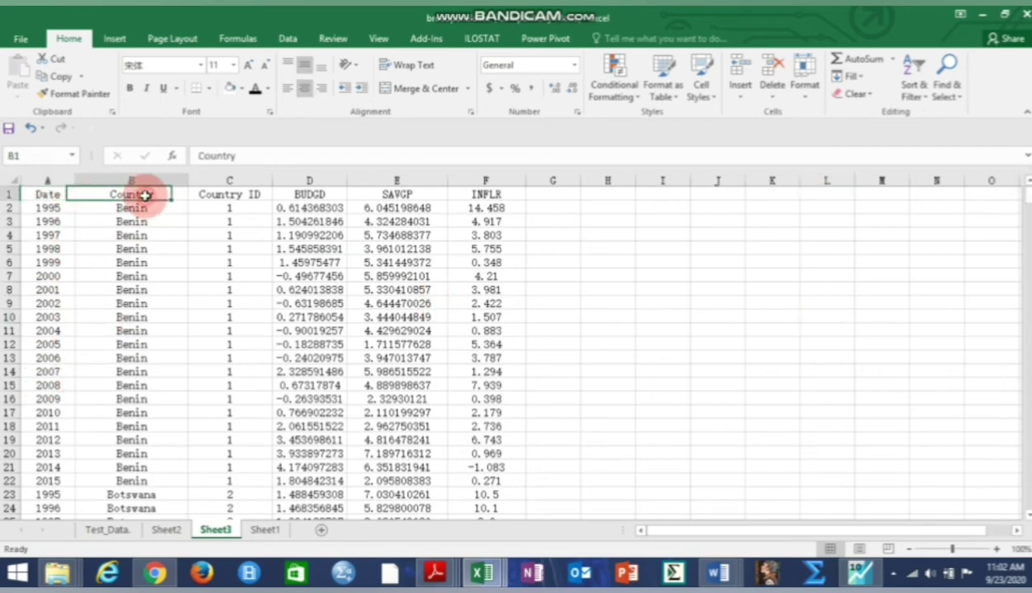
click(1027, 195)
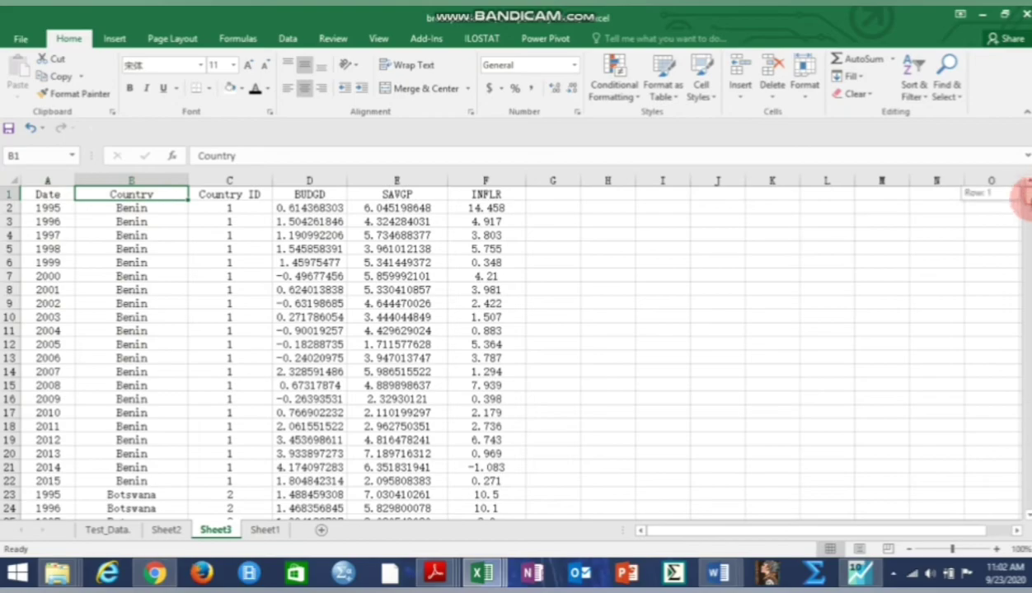
mouse_move(1027, 194)
mouse_down()
mouse_move(1027, 500)
mouse_move(1027, 194)
mouse_up()
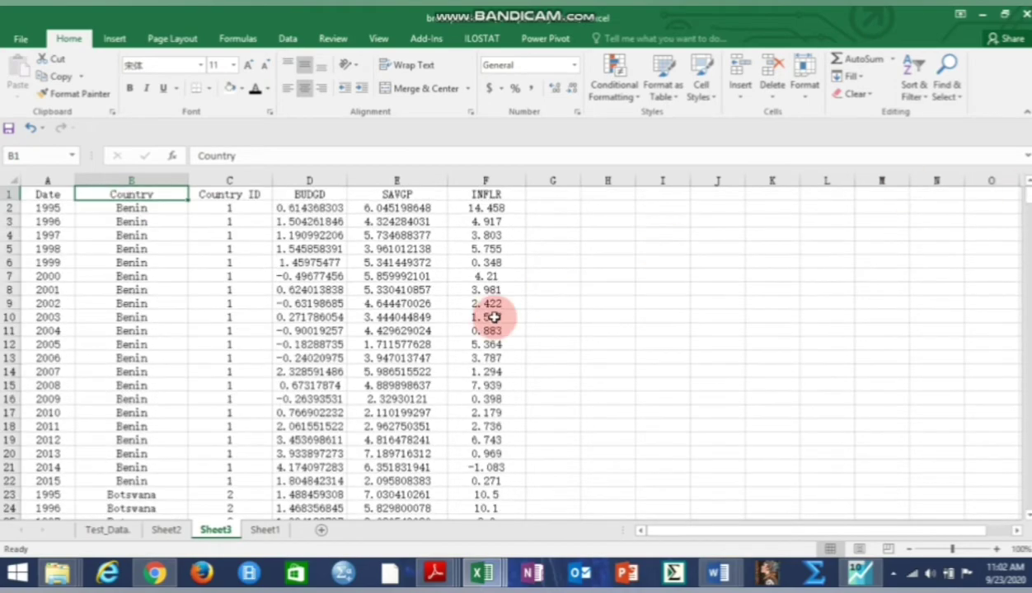
click(237, 194)
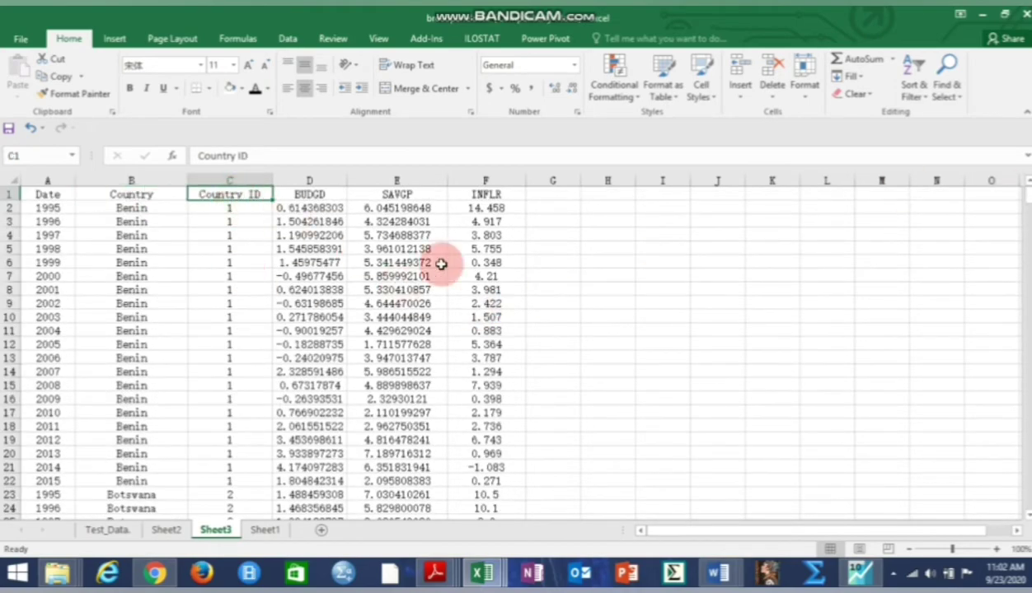
mouse_move(1027, 194)
mouse_down()
mouse_move(1027, 499)
mouse_move(1028, 194)
mouse_up()
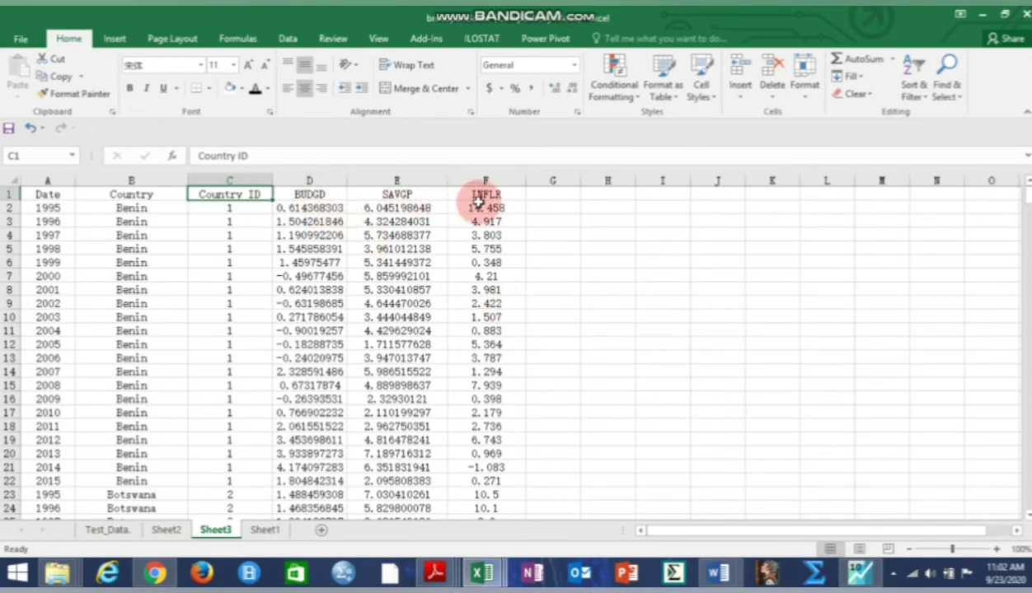
Check the BUDGD, SAVGP and INFLR column headings on Sheet3 and switch back to the empty group in EViews
click(311, 195)
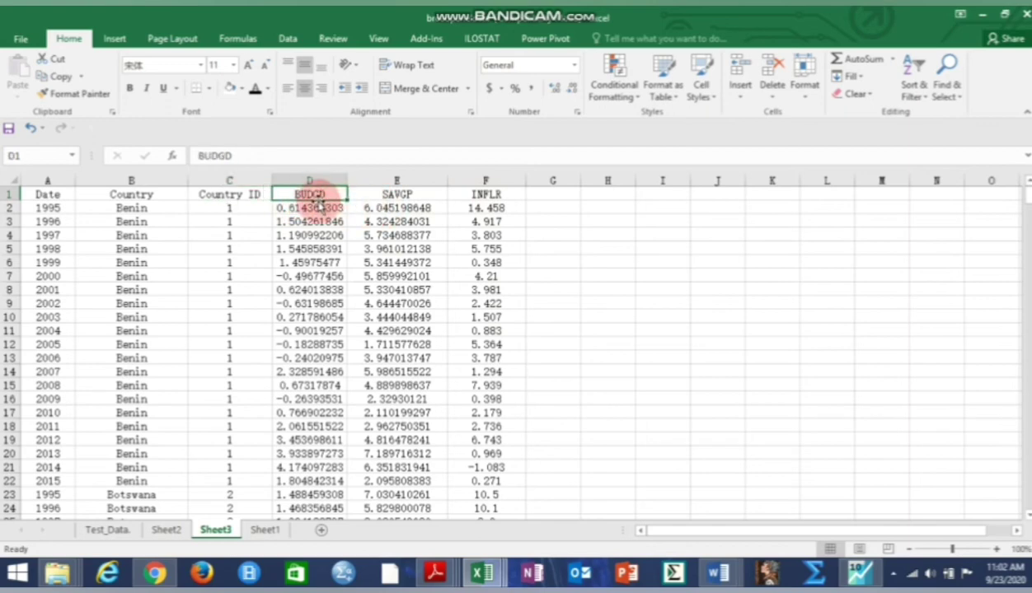
click(388, 196)
click(483, 195)
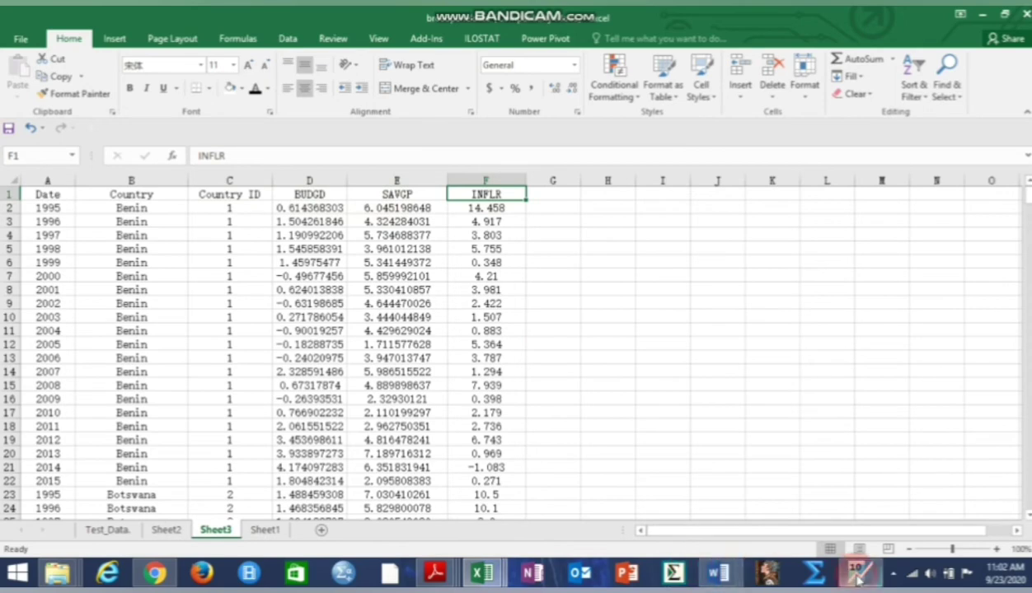
mouse_move(857, 577)
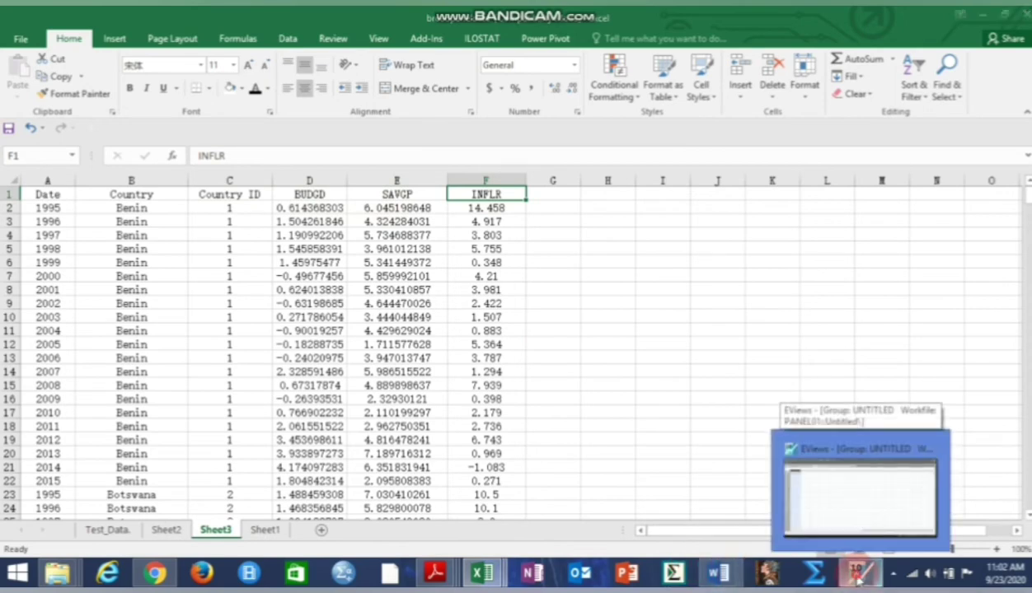
click(858, 575)
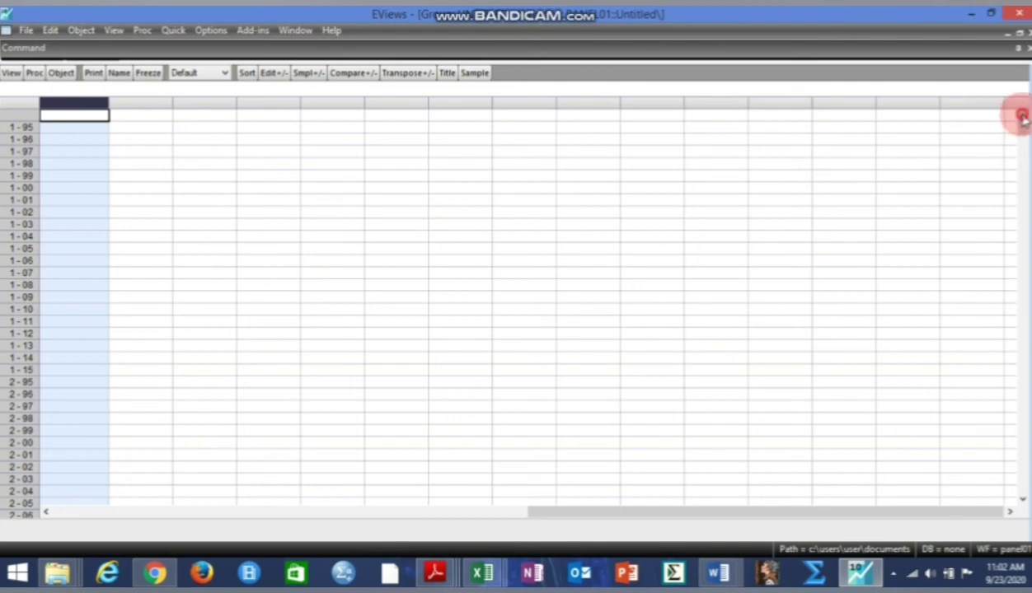
Name the first column of the empty group budgd and create it as a numeric series
click(72, 117)
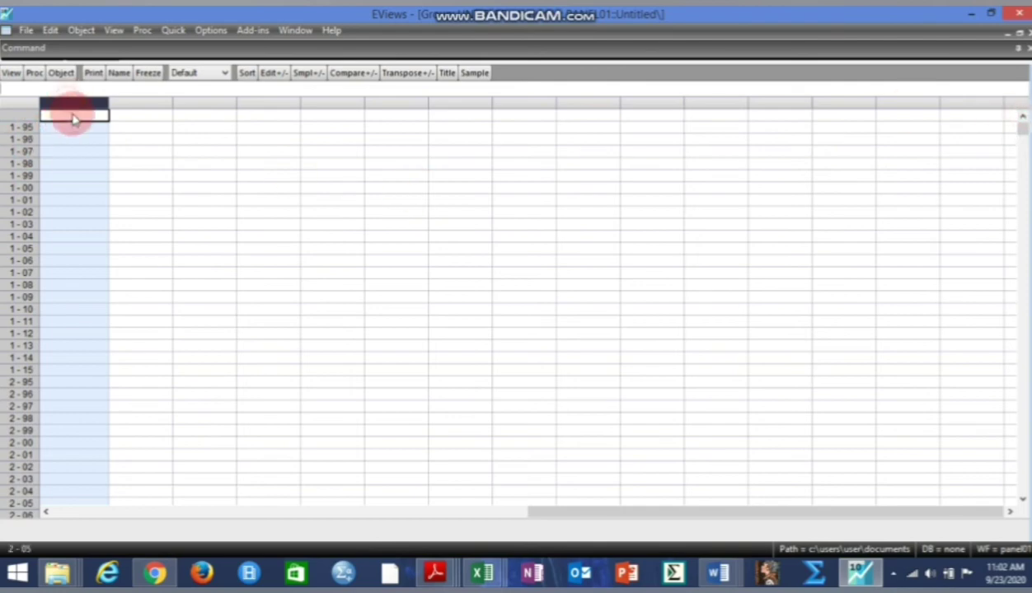
click(74, 116)
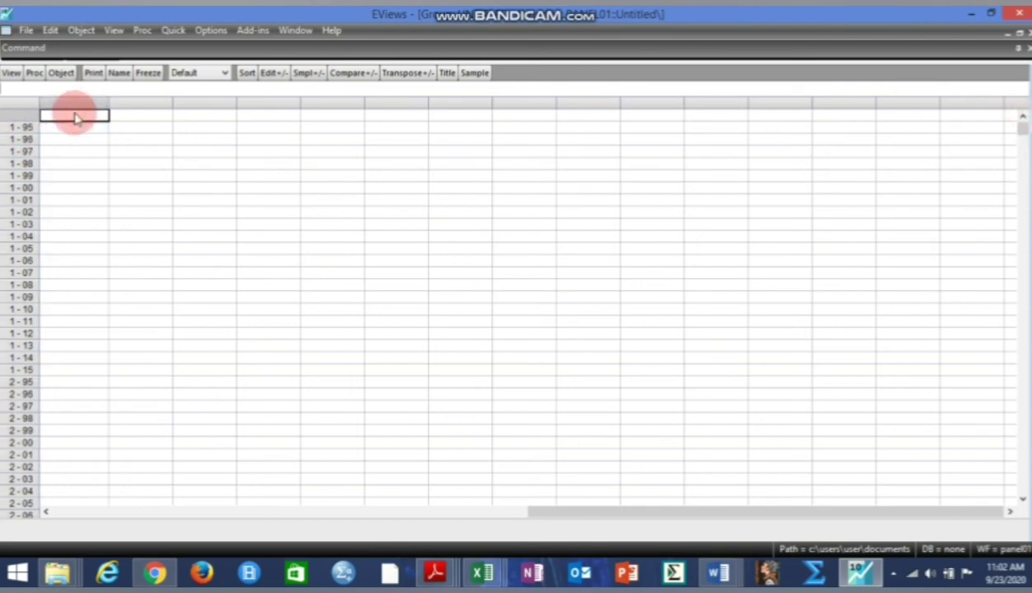
text(bud)
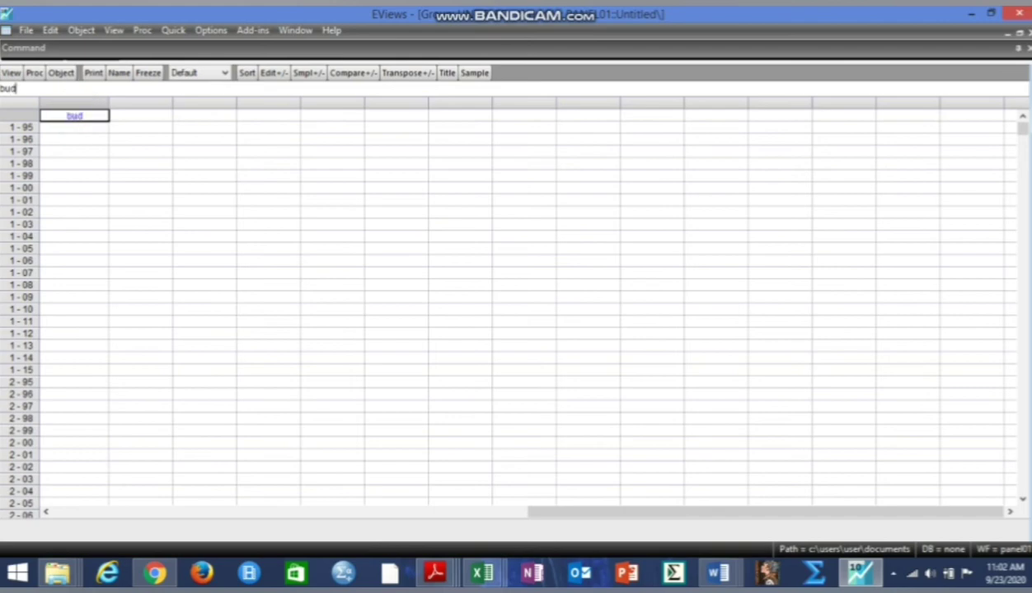
text(gd)
click(74, 116)
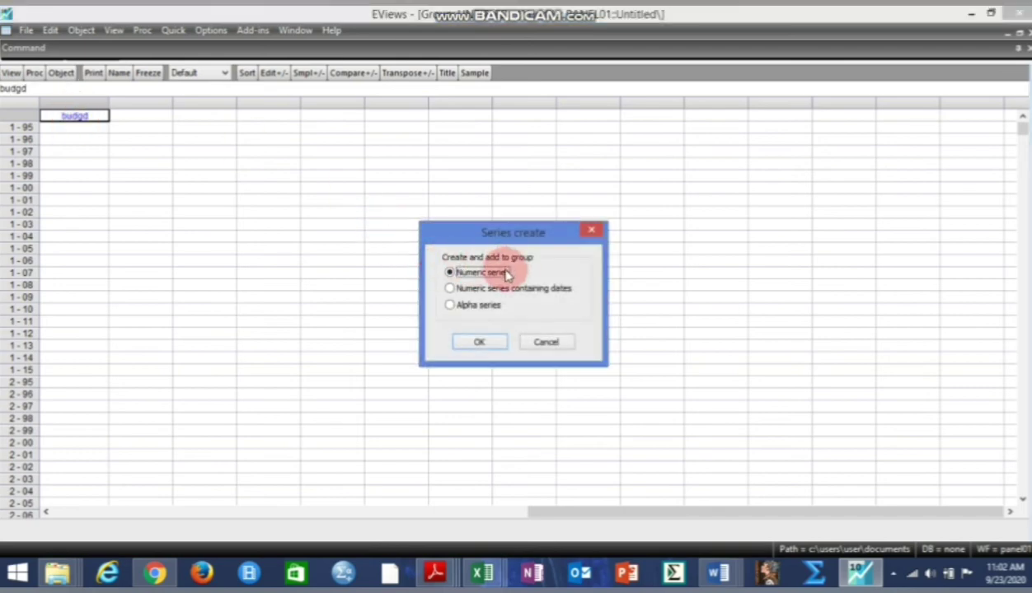
key(Return)
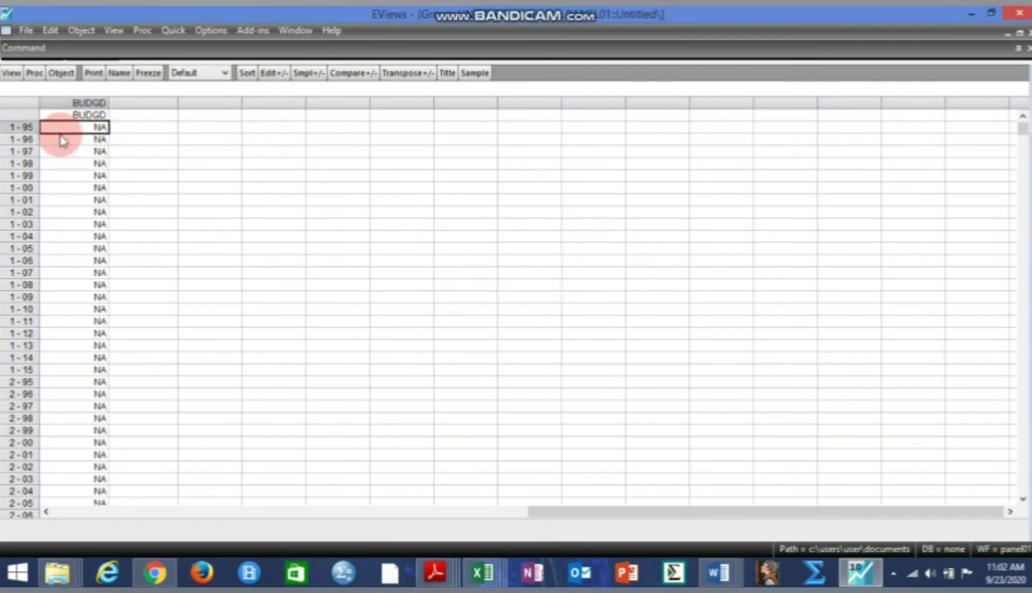
Name the second column of the group savgp and create it as a numeric series
click(150, 103)
text(aa)
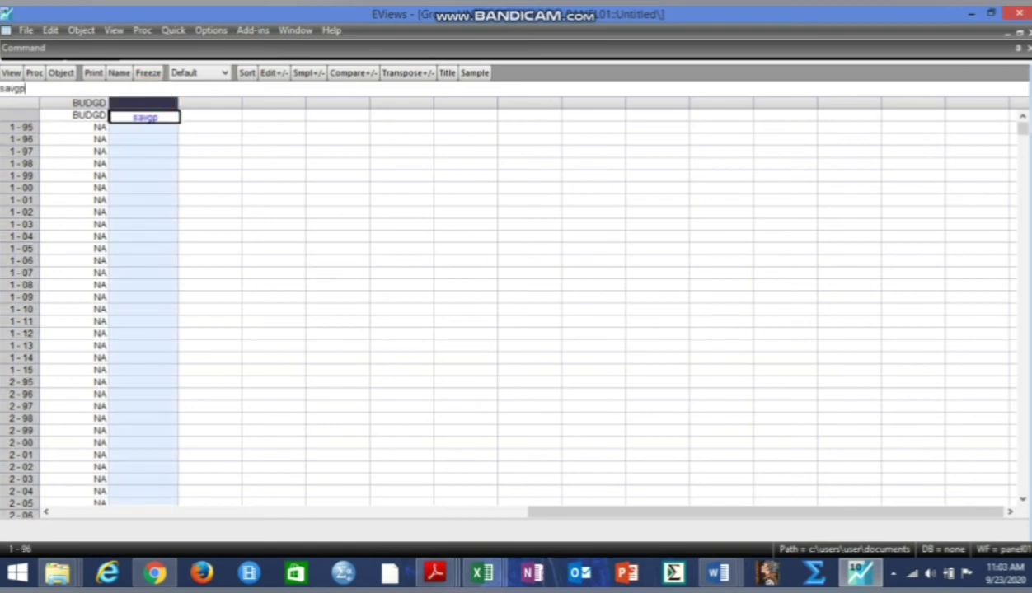
key(Return)
key(Return)
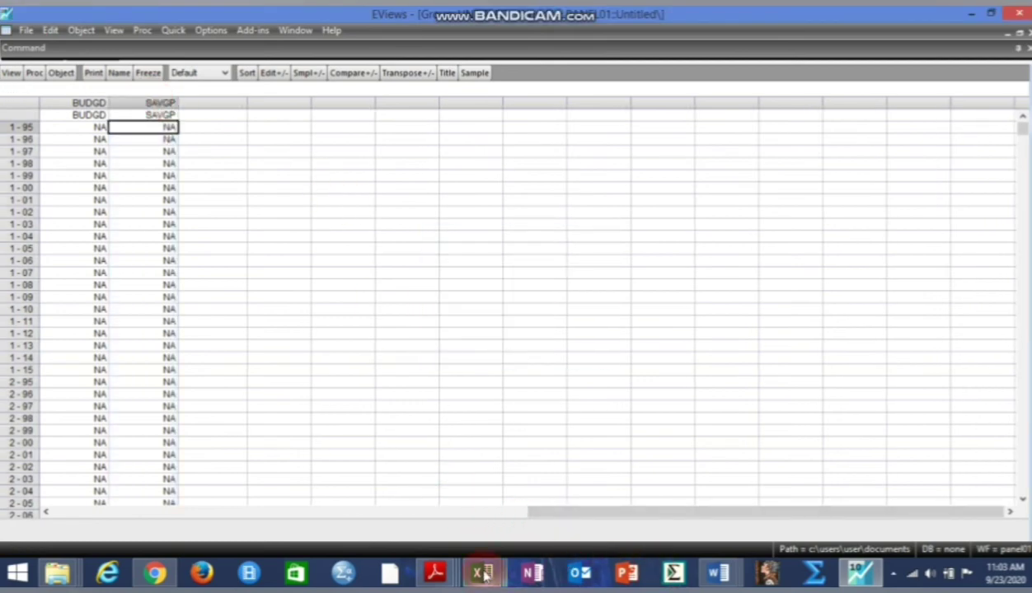
Name the third column of the group inflr and create it as a numeric series
mouse_move(485, 575)
mouse_move(906, 516)
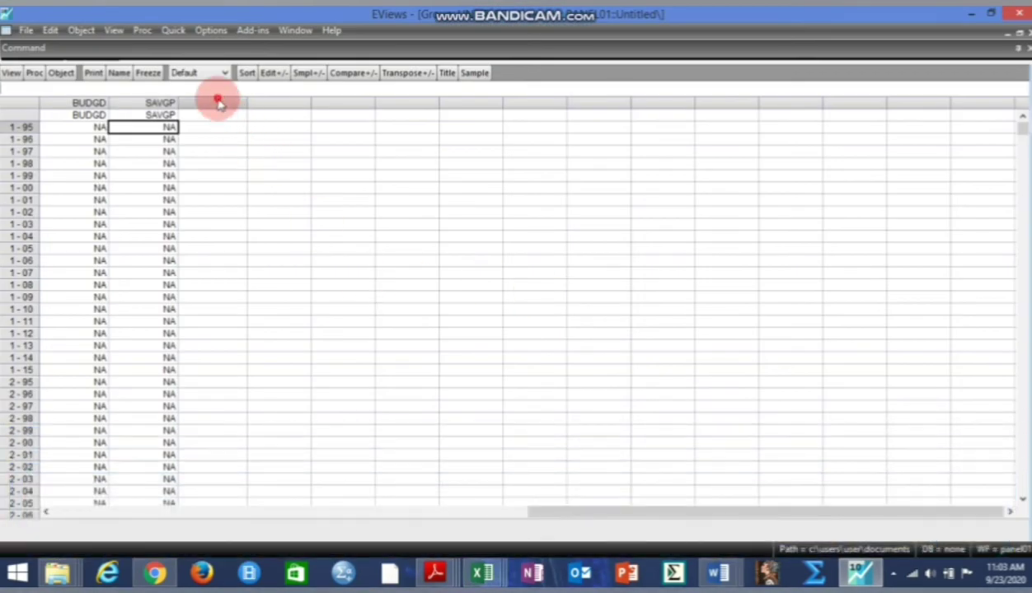
click(218, 103)
text(inflr)
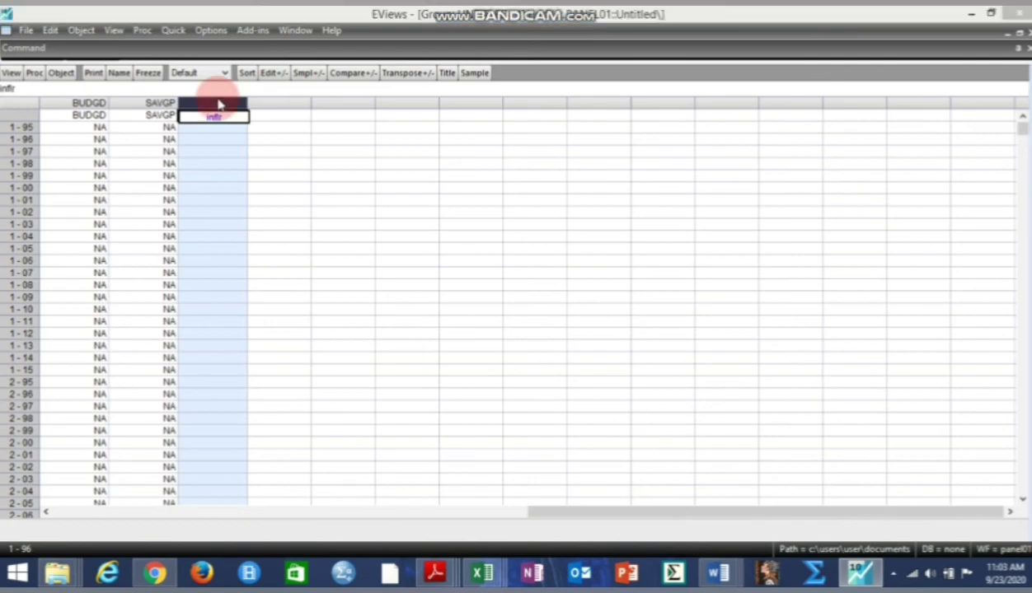
key(Return)
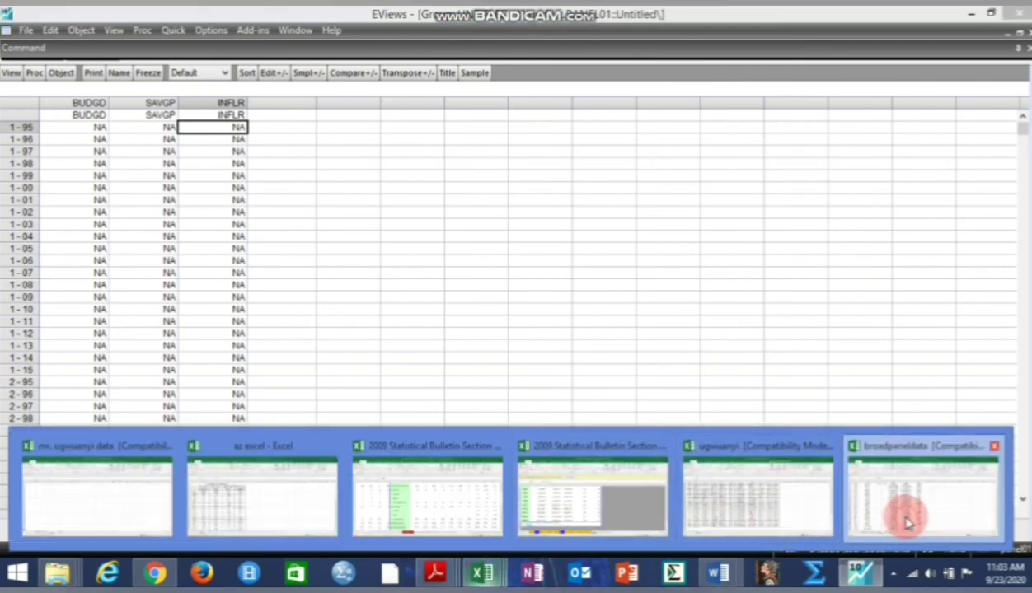
Copy the BUDGD, SAVGP and INFLR values in D2:F421 from Sheet3 of broadpaneldata in Excel and paste them into the EViews group from 1-95
click(905, 515)
drag(282, 213, 457, 454)
key(ctrl+c)
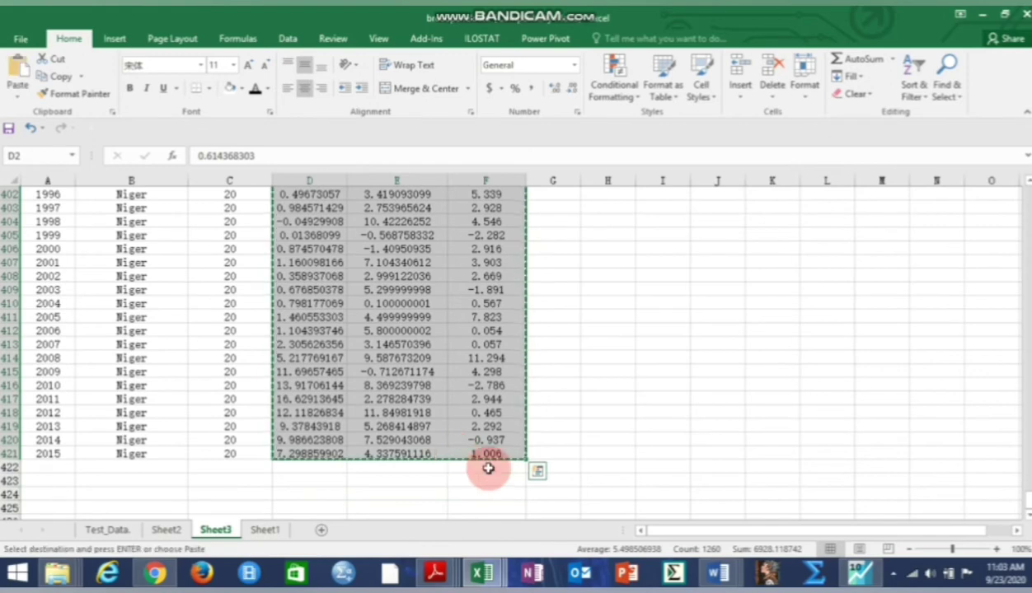
click(859, 572)
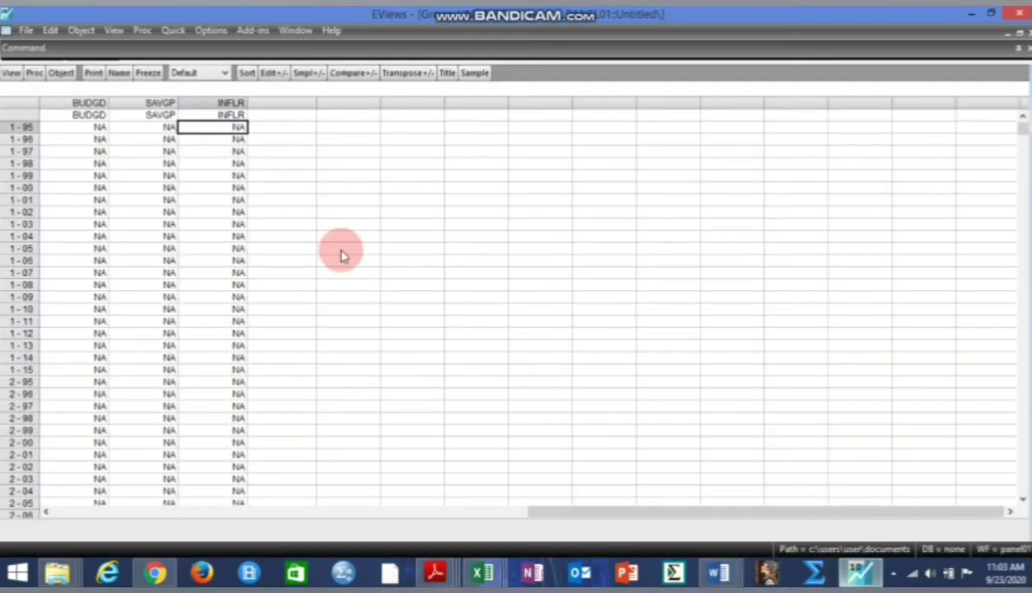
click(69, 129)
key(ctrl+v)
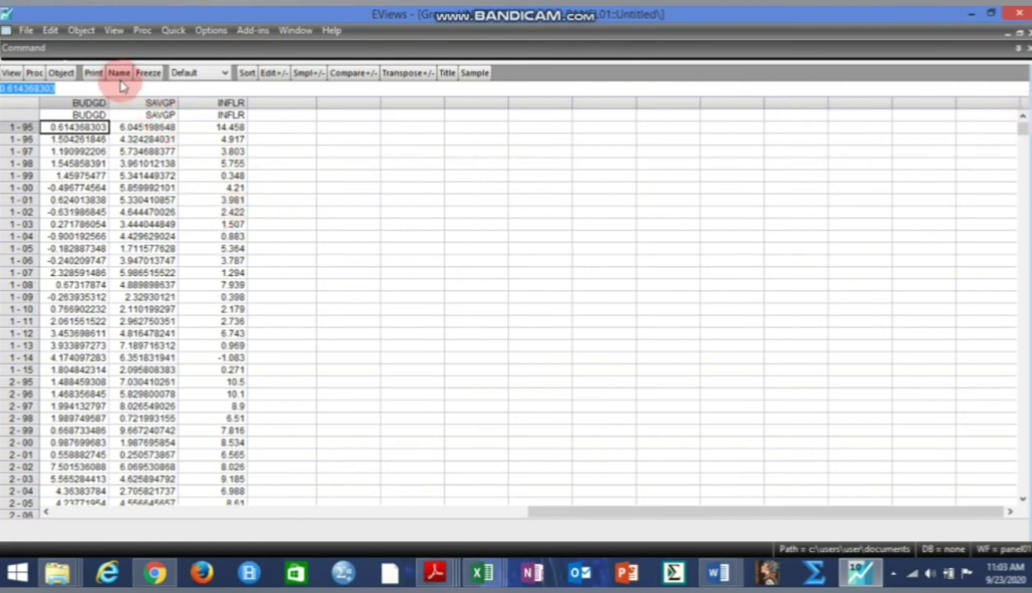
Turn off editing in the group, name it group01 and close its window
click(279, 74)
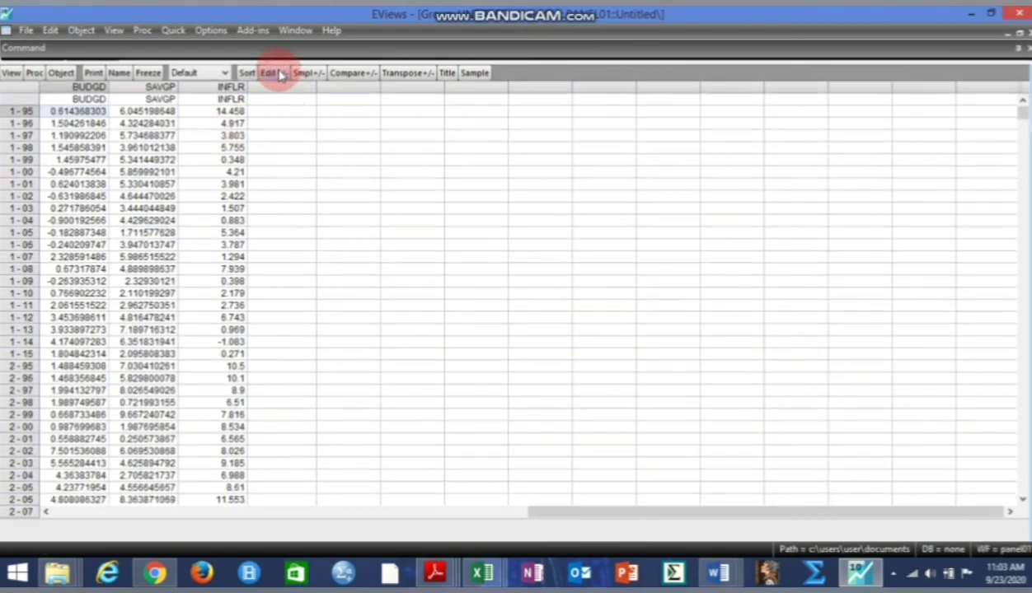
click(120, 74)
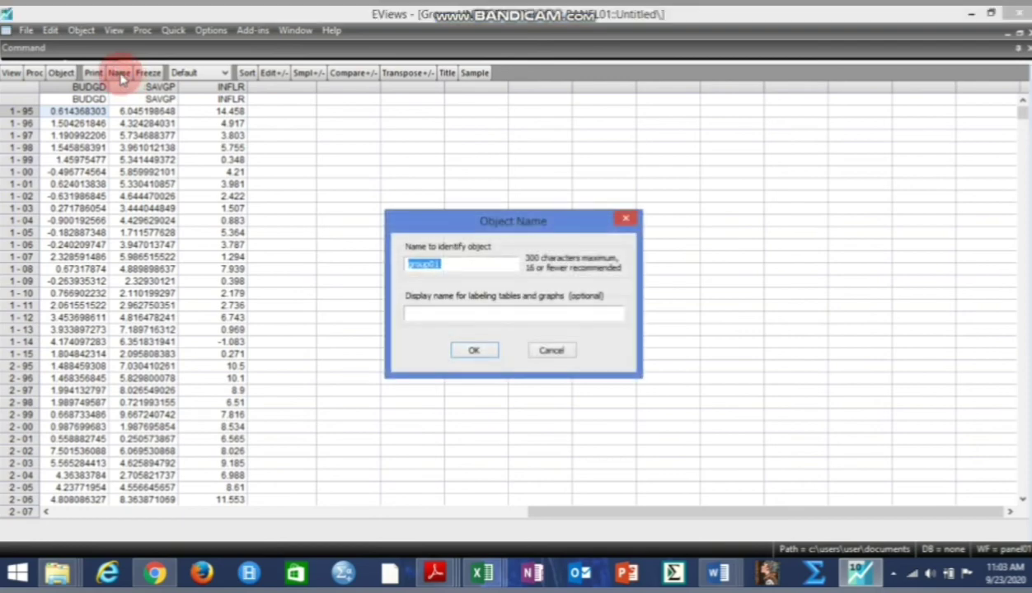
click(474, 353)
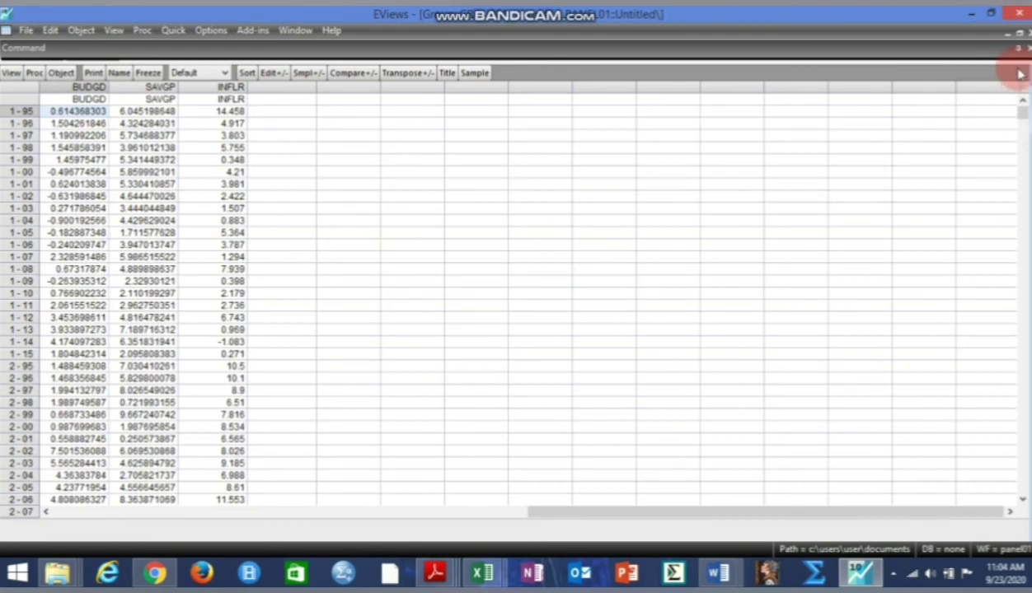
click(1018, 34)
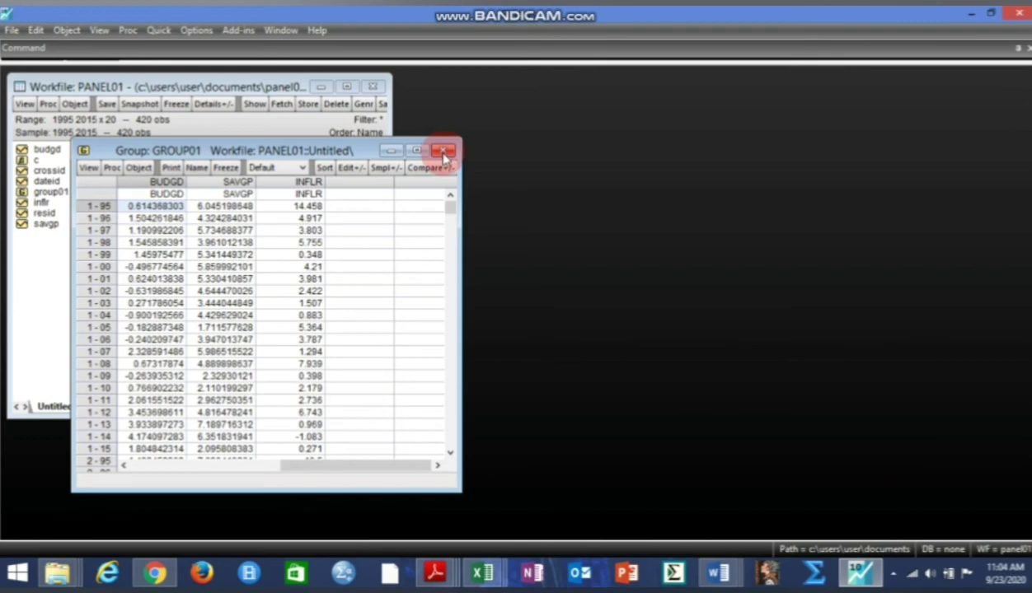
click(446, 152)
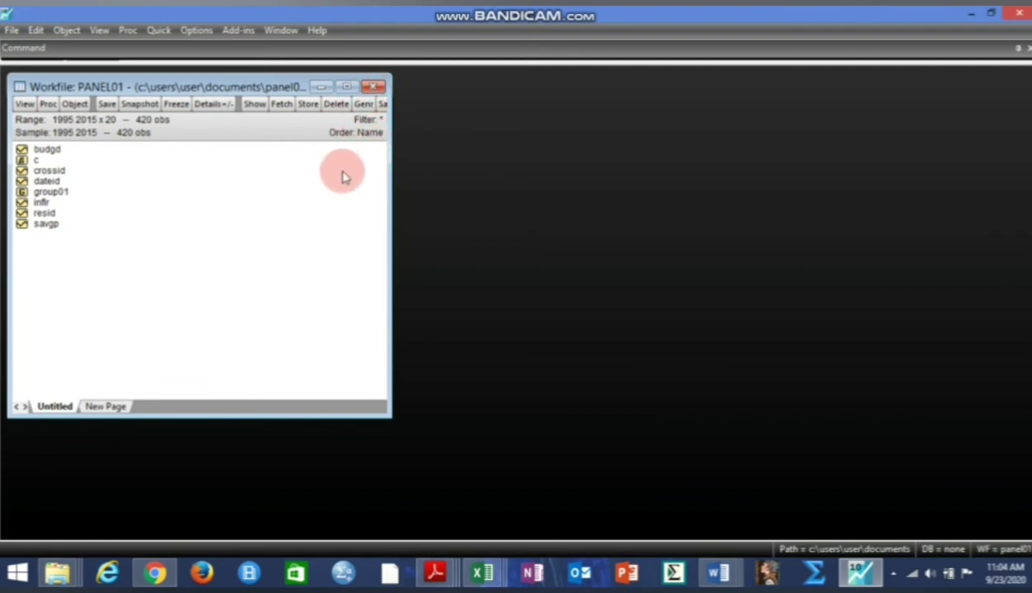
Save the PANEL01 workfile with double precision series storage and close it
key(ctrl+s)
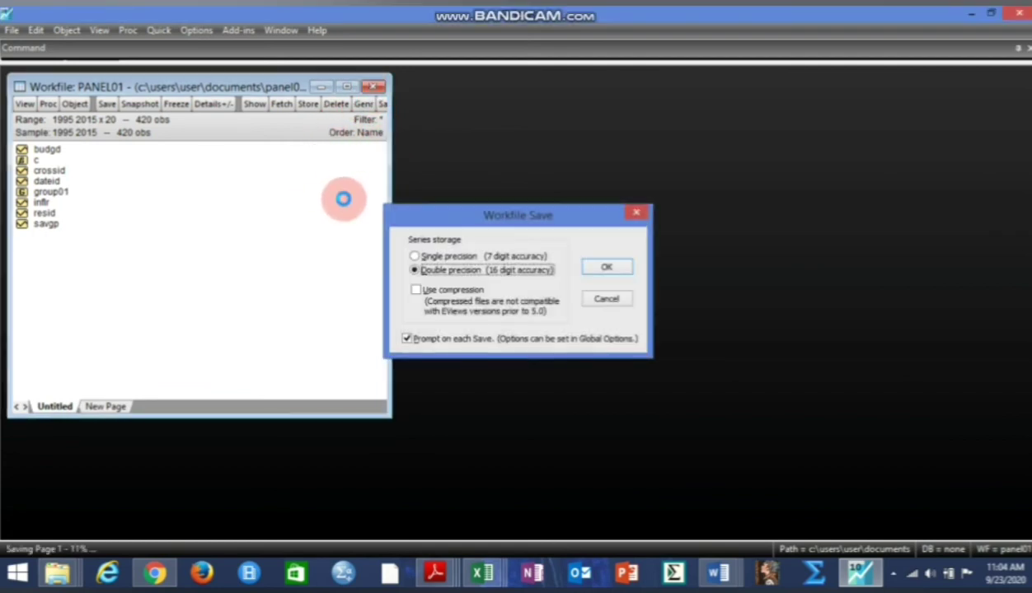
key(Return)
click(375, 89)
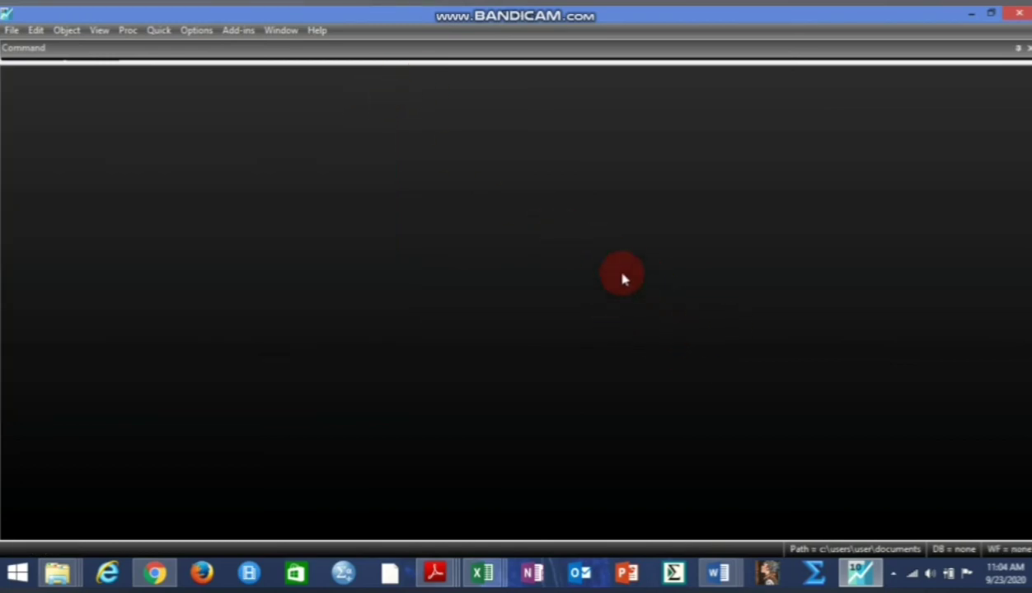
Switch to the broadpaneldata workbook in Excel and examine the Date, Country and Country ID columns on Sheet3
mouse_move(485, 577)
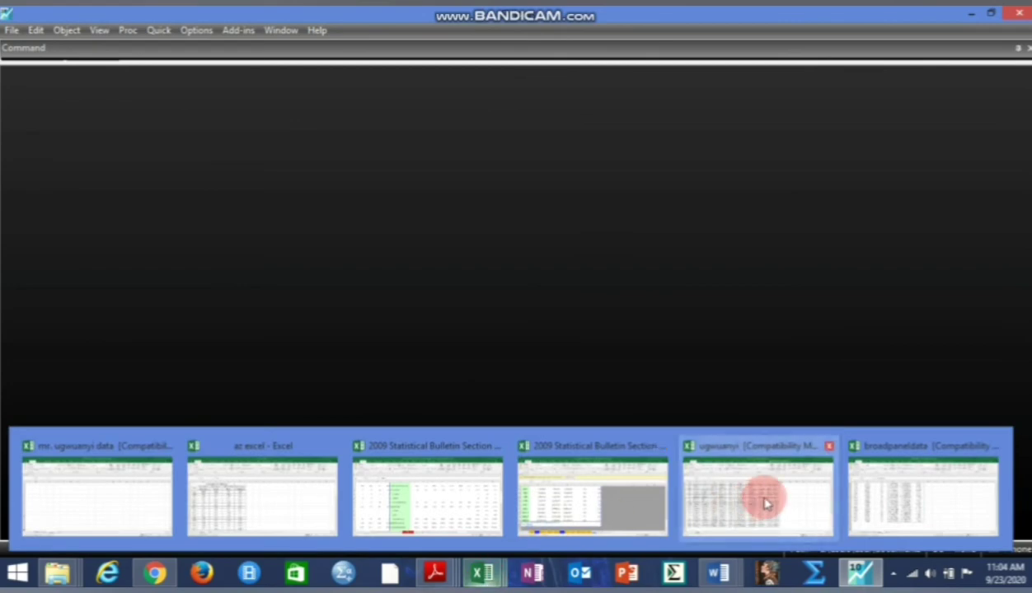
click(915, 482)
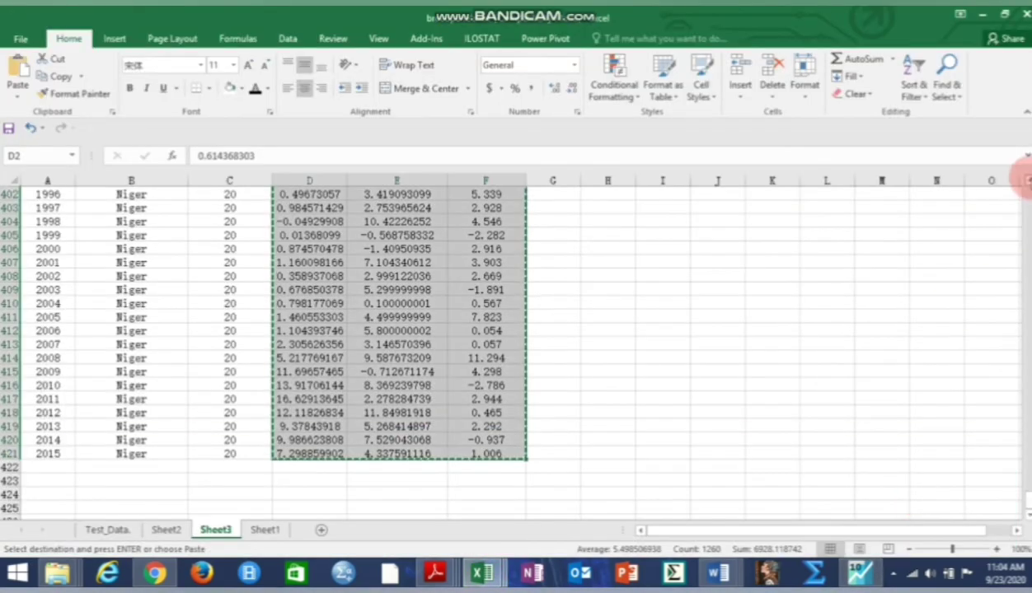
scroll(1014, 177, up, 1)
click(882, 234)
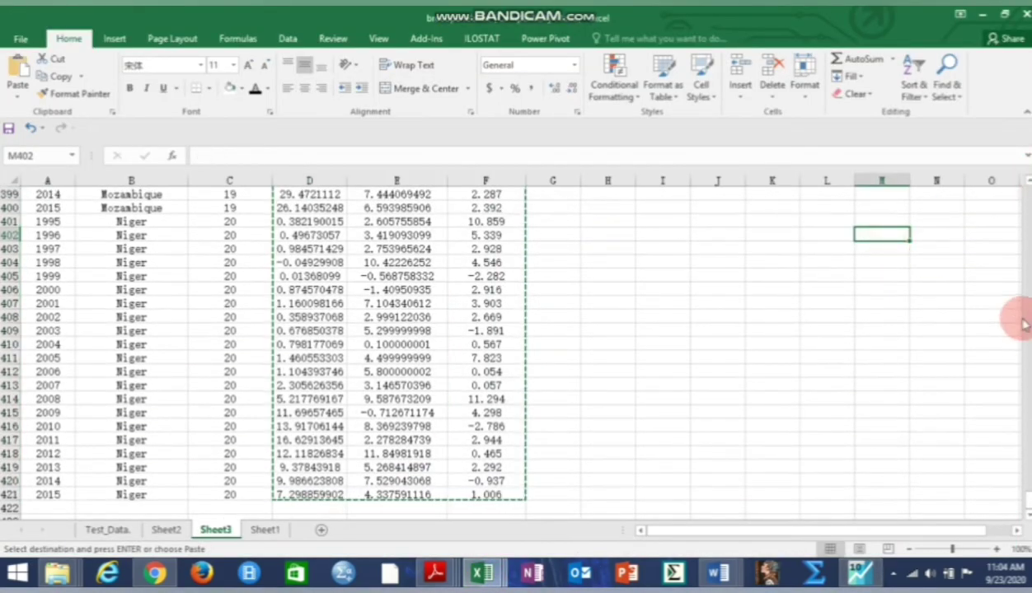
drag(1021, 497, 1016, 195)
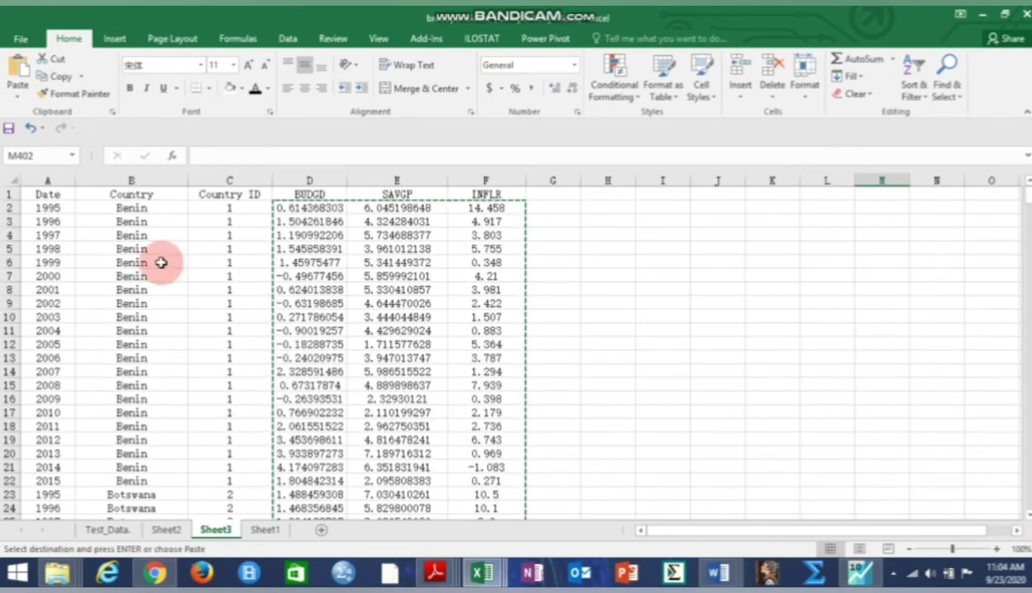
click(45, 195)
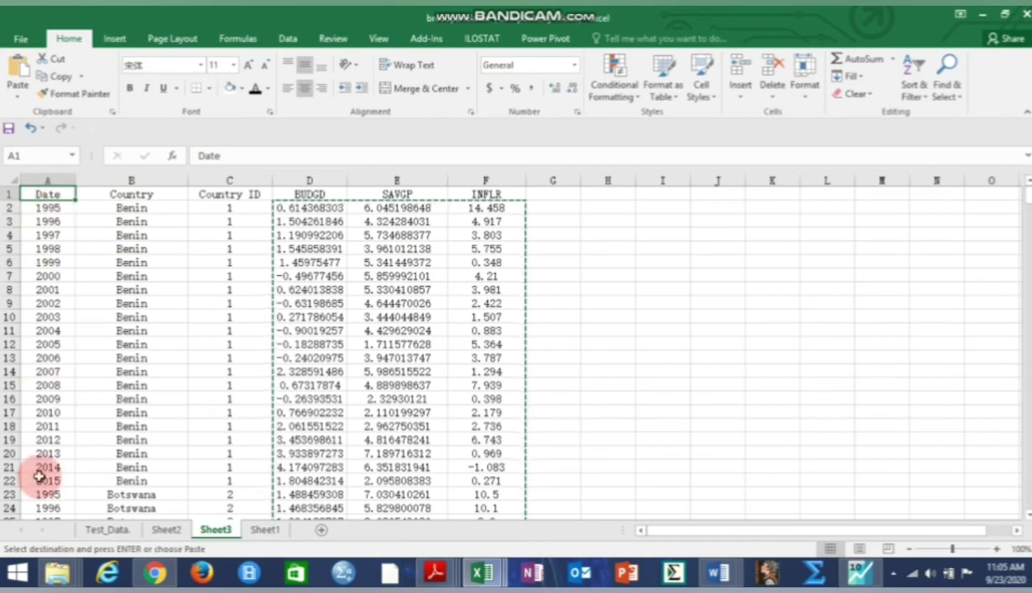
click(122, 194)
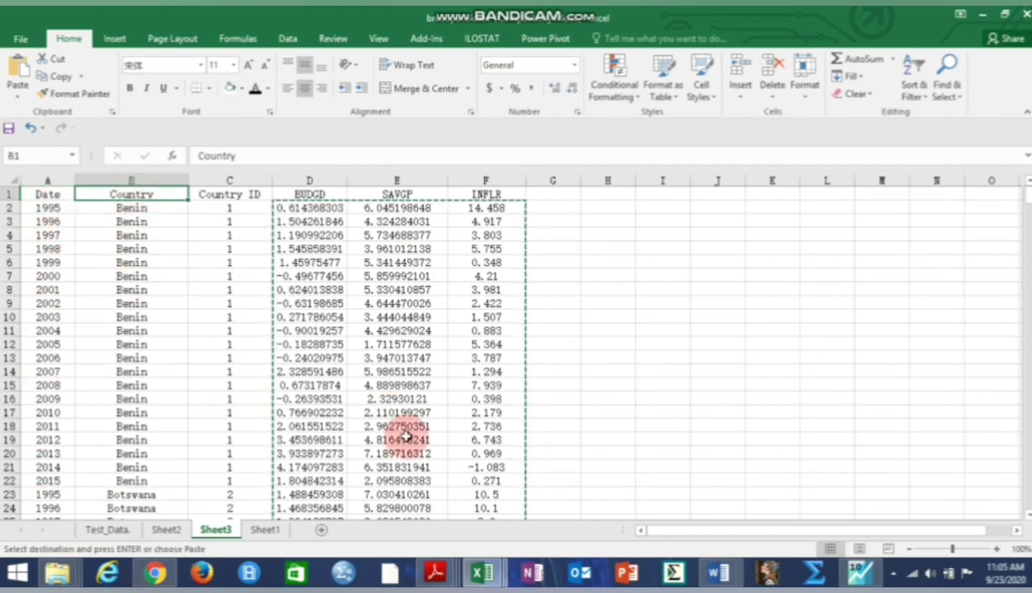
click(229, 196)
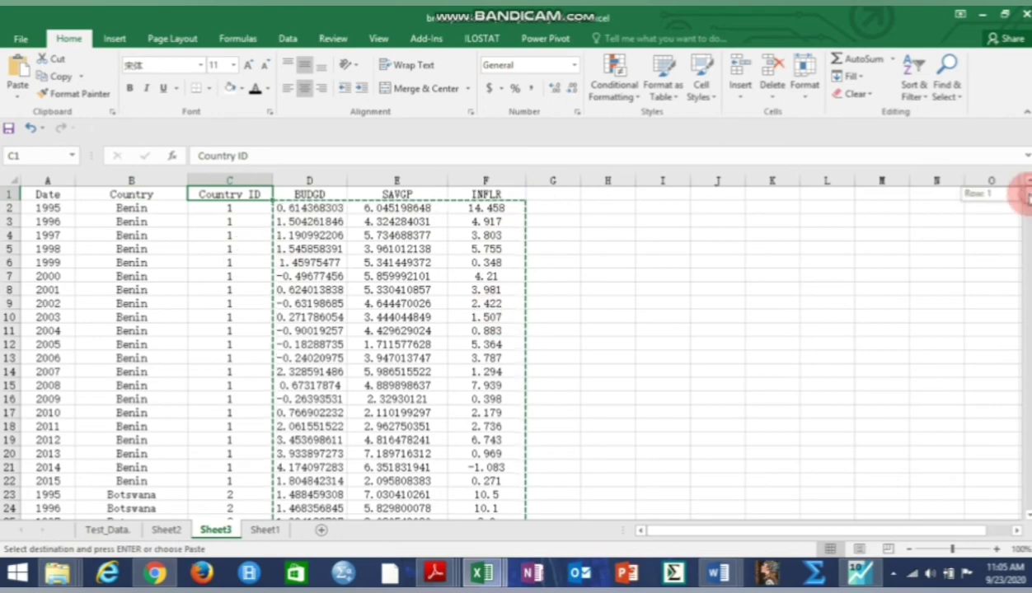
mouse_move(1028, 195)
mouse_down()
mouse_move(1027, 491)
mouse_move(1028, 191)
mouse_up()
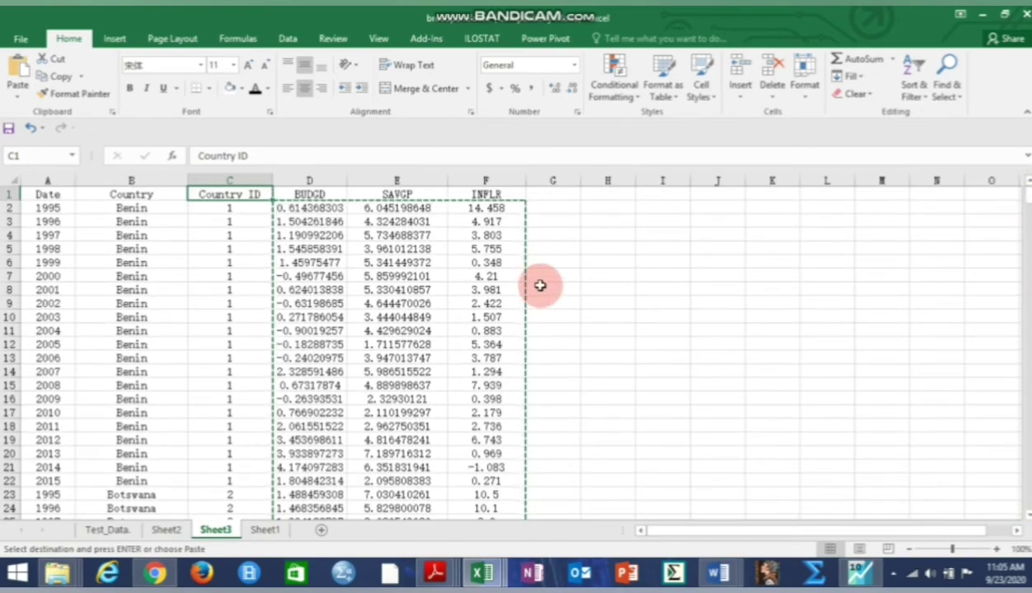
Copy the whole table A1:F421 with its headings from Sheet3 and switch back to EViews
drag(33, 195, 477, 495)
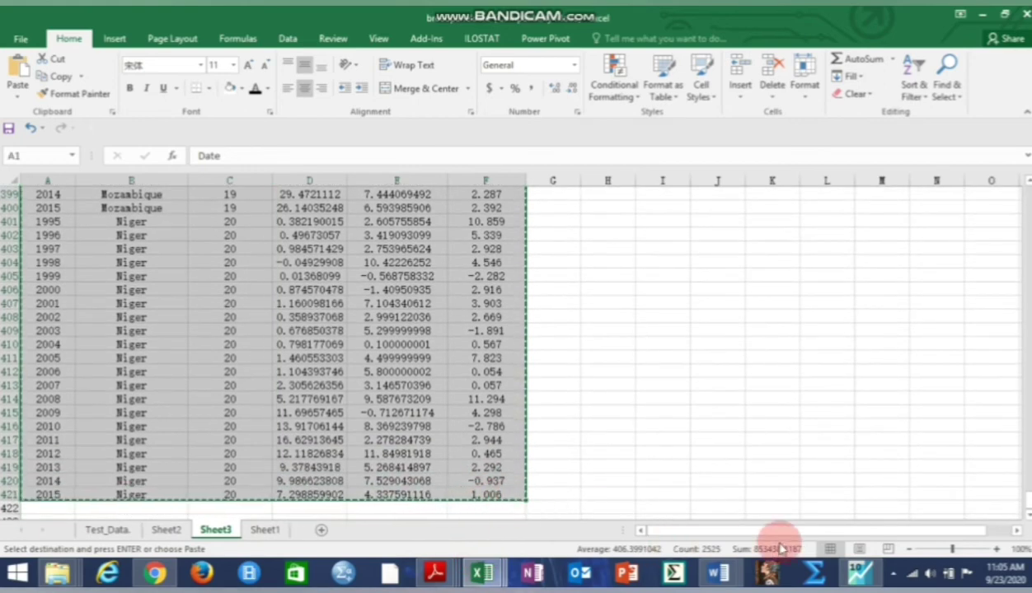
drag(1027, 499, 1022, 183)
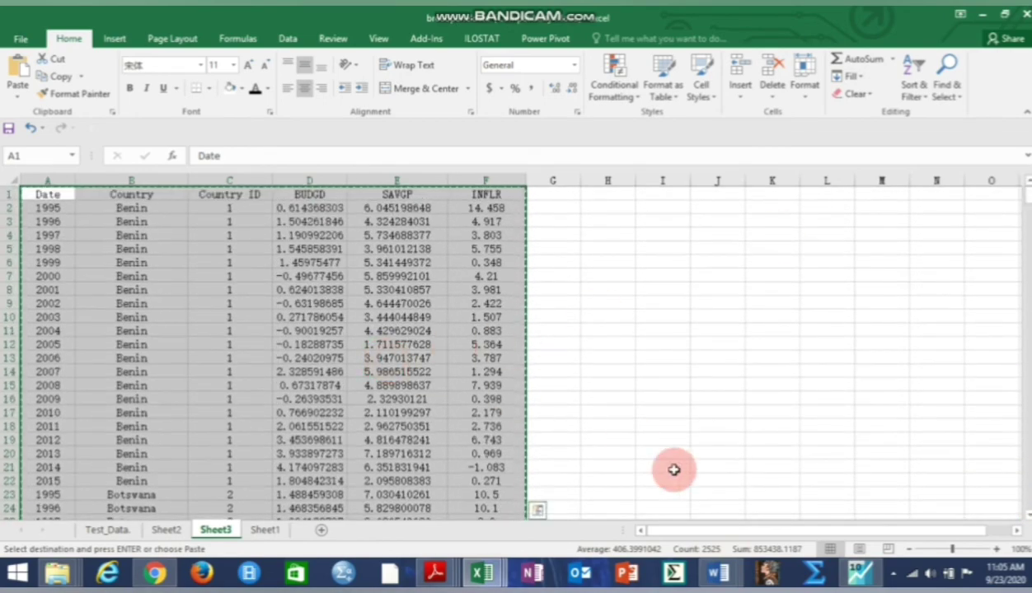
click(860, 572)
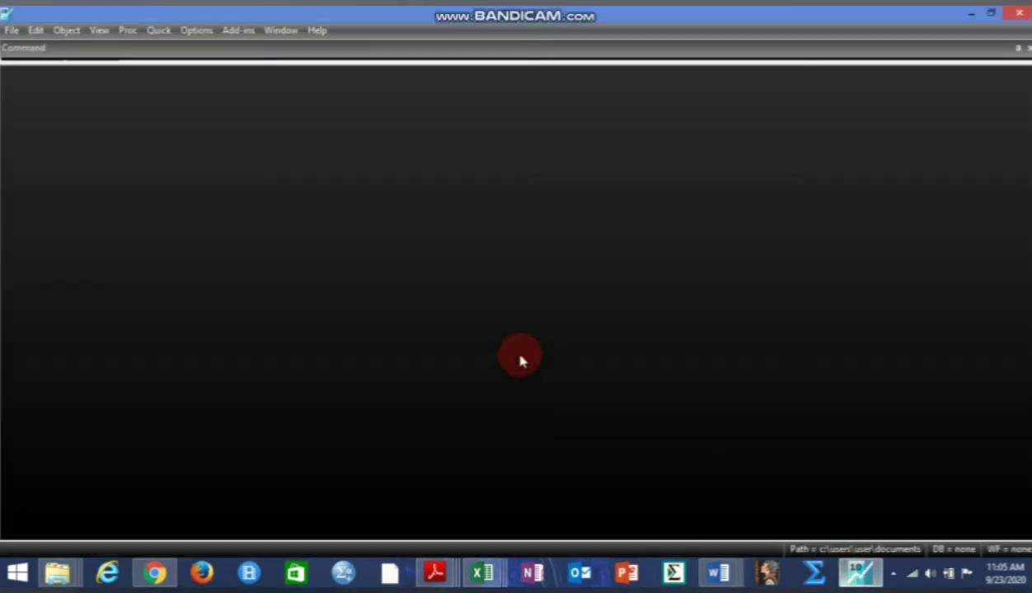
Paste the copied Excel table into the empty workspace and accept the default column header and column info settings of the clipboard import
right_click(458, 271)
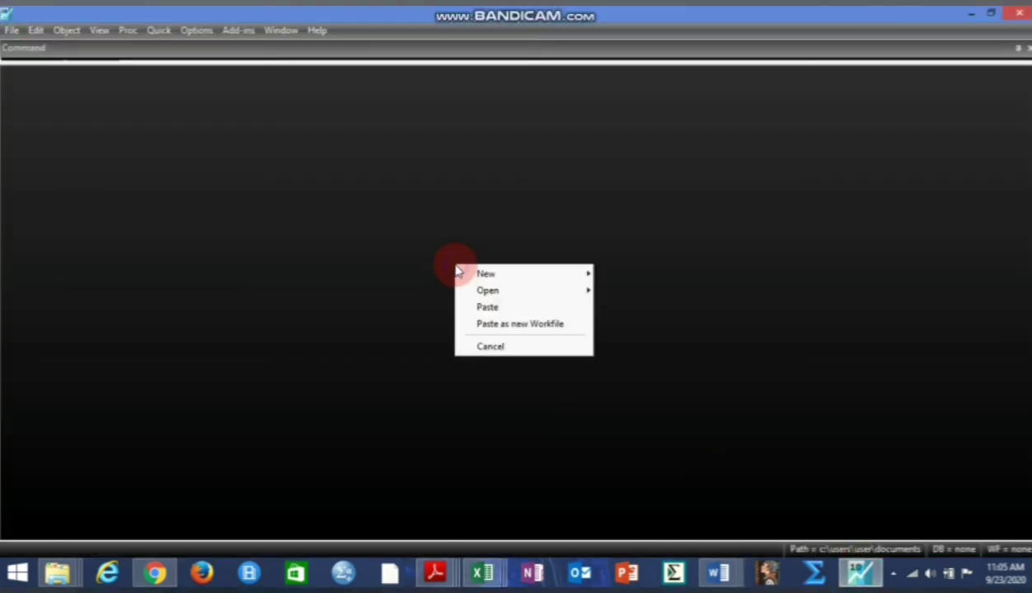
click(485, 307)
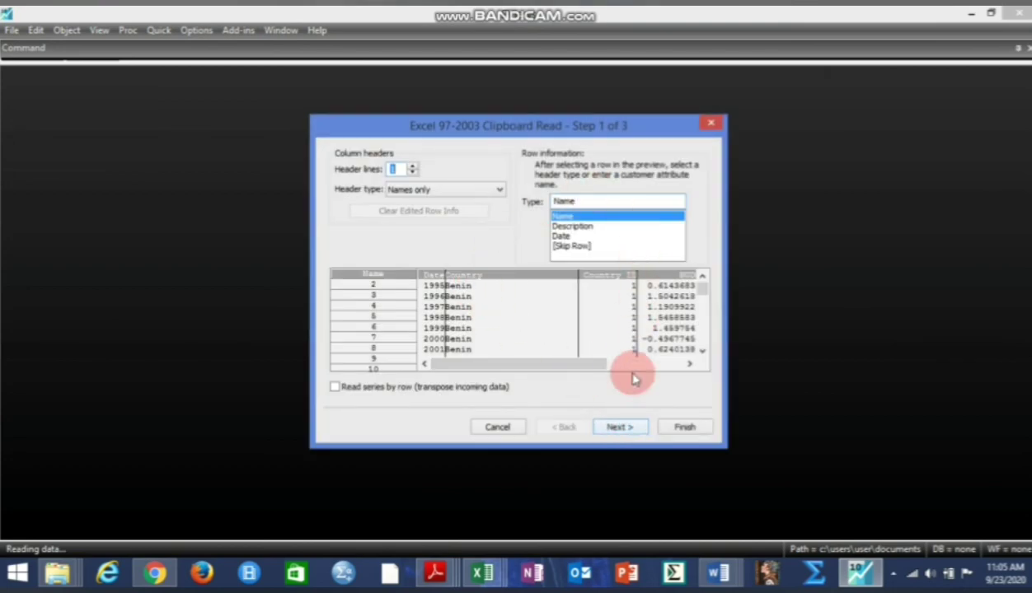
click(620, 428)
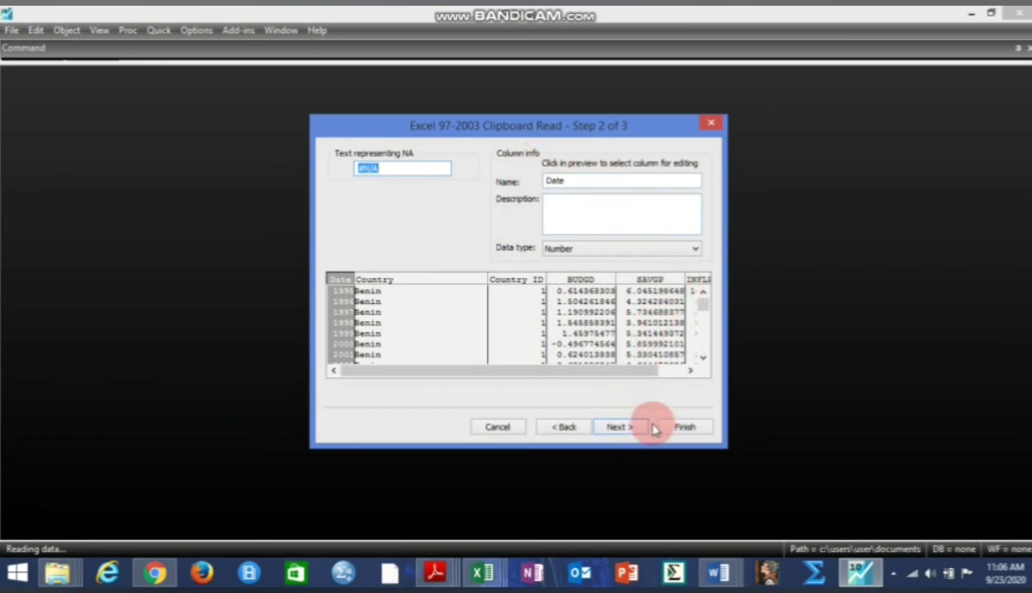
click(621, 428)
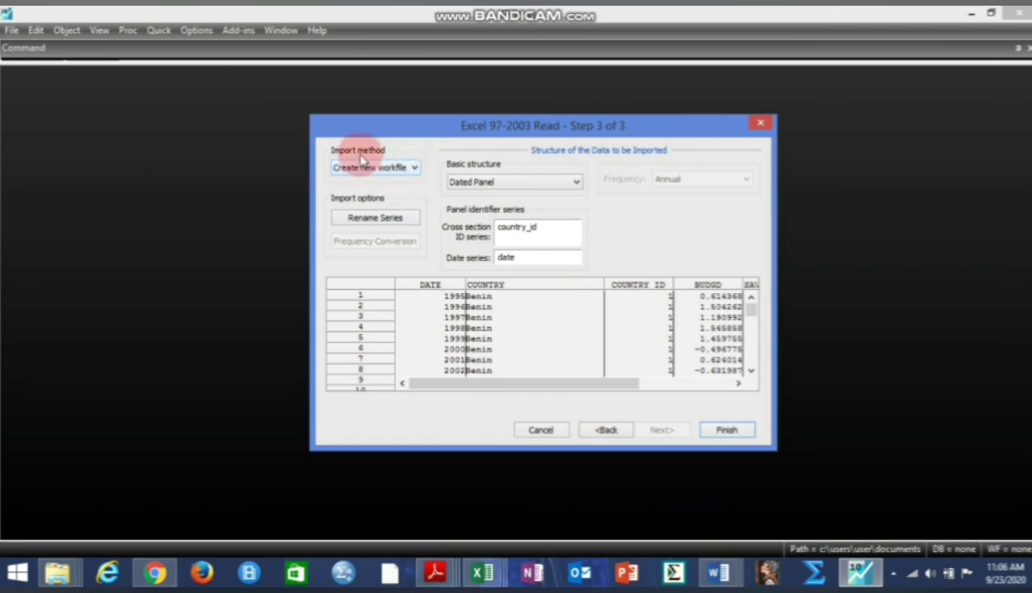
Import the data into a new workfile as a Dated Panel identified by country_id and date, without linking to the external source
click(415, 170)
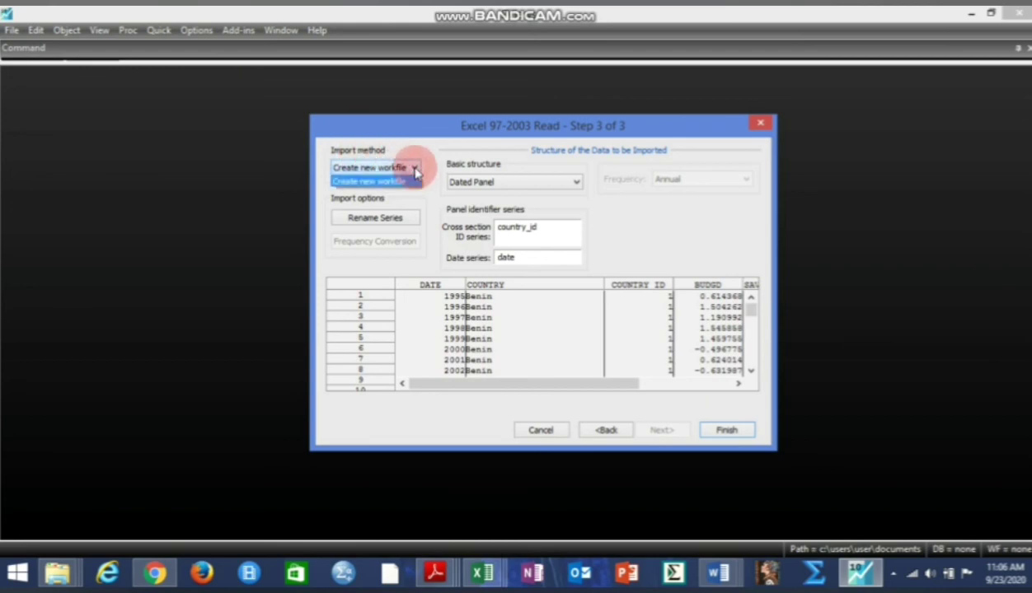
click(387, 183)
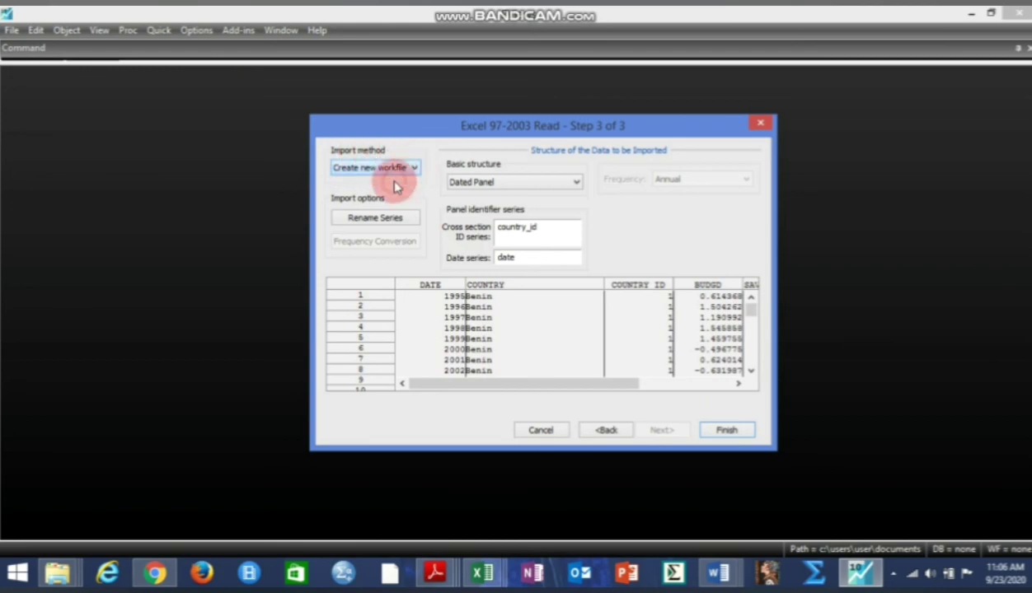
click(578, 183)
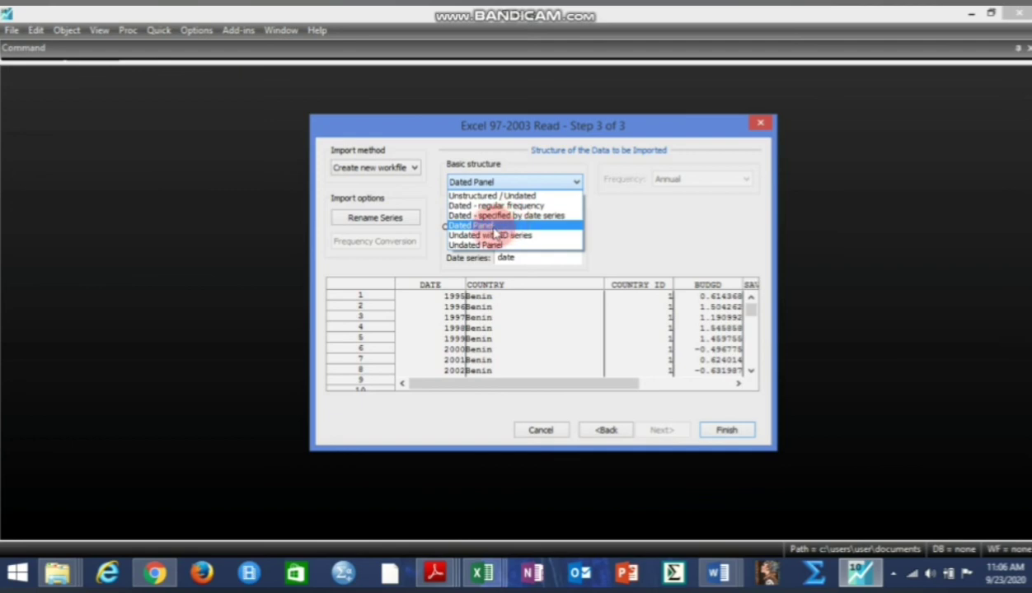
click(486, 233)
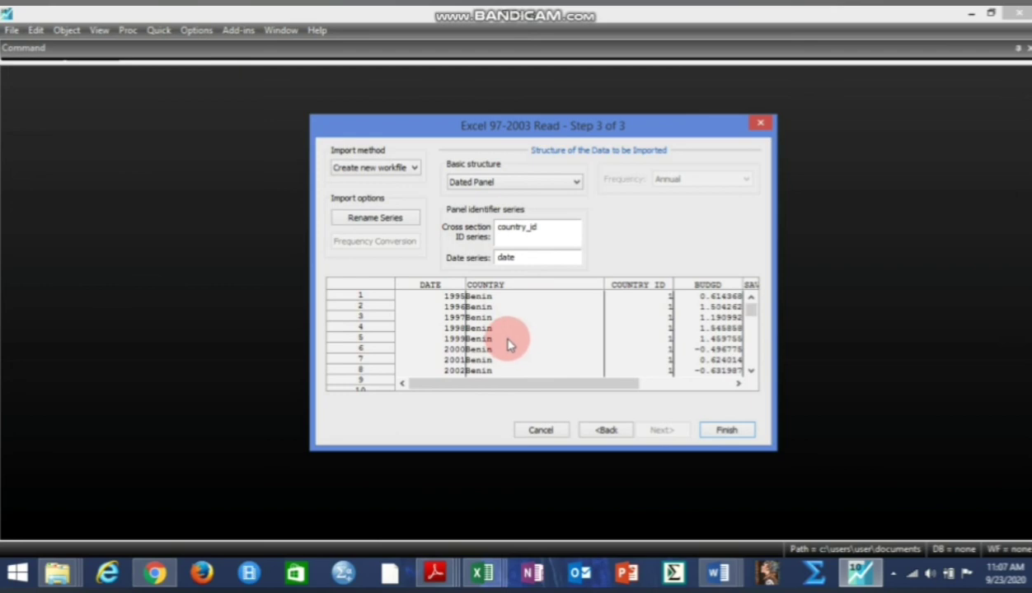
click(725, 432)
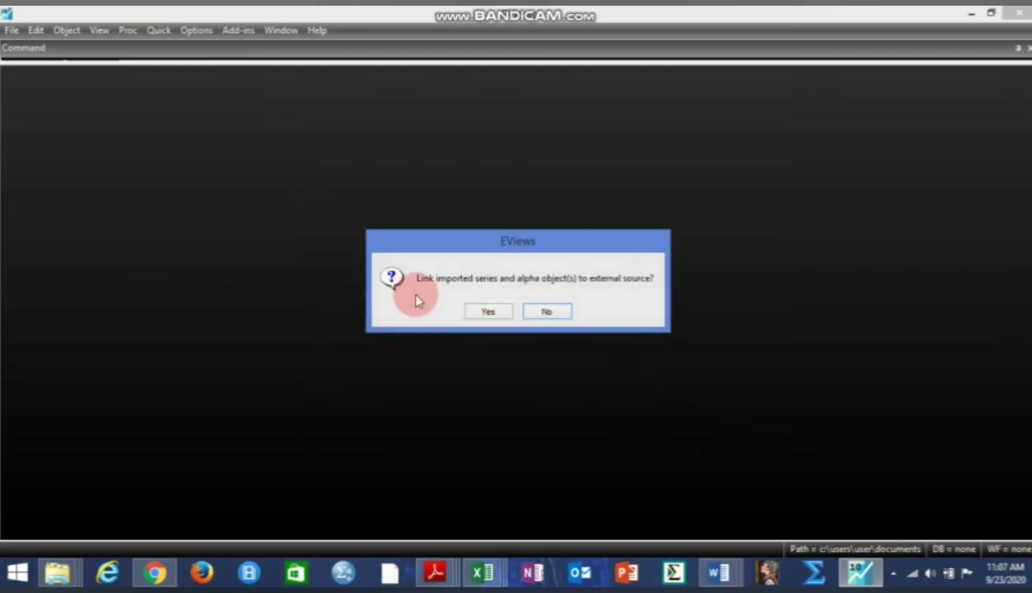
click(548, 313)
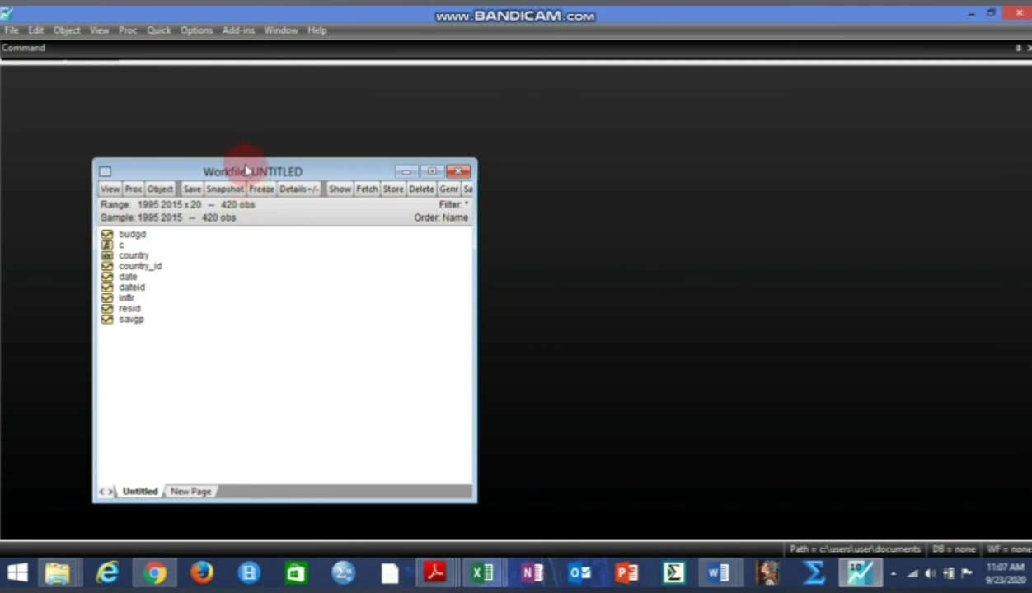
Reposition the new workfile window, then open the country_id series, look through its values and close it
drag(245, 175, 285, 136)
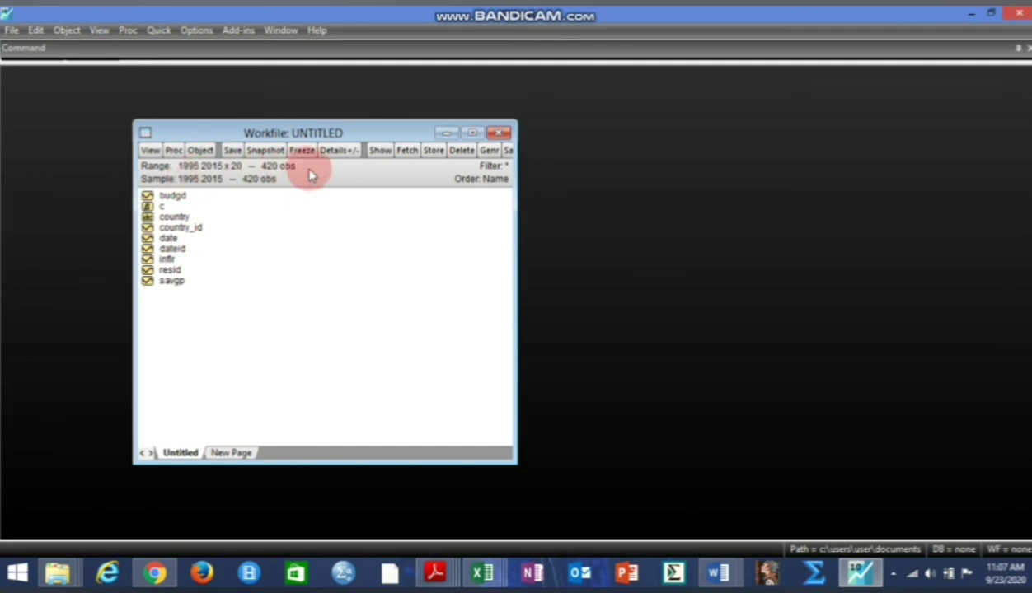
click(195, 235)
click(195, 230)
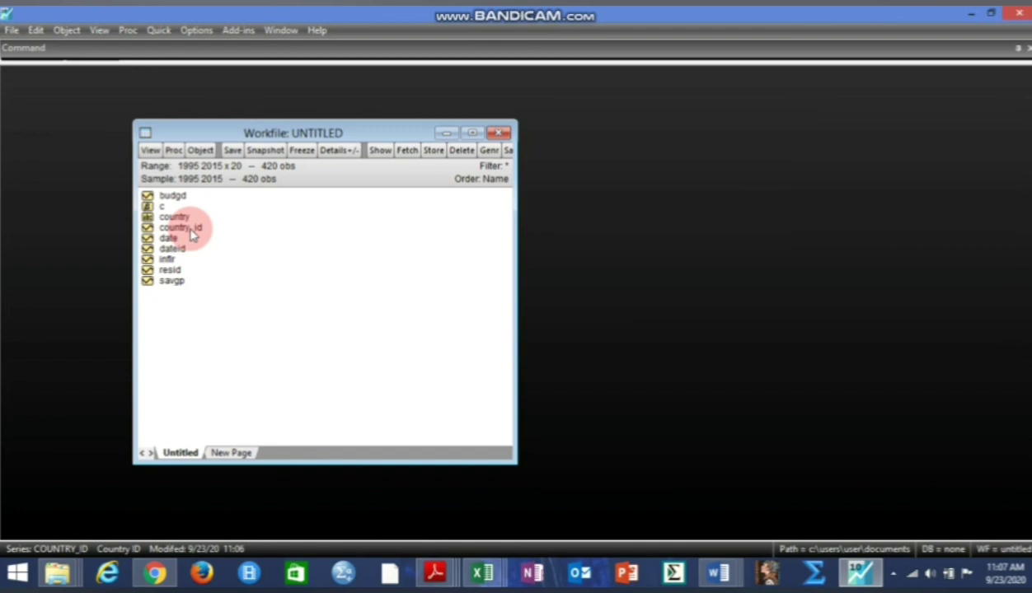
double_click(190, 232)
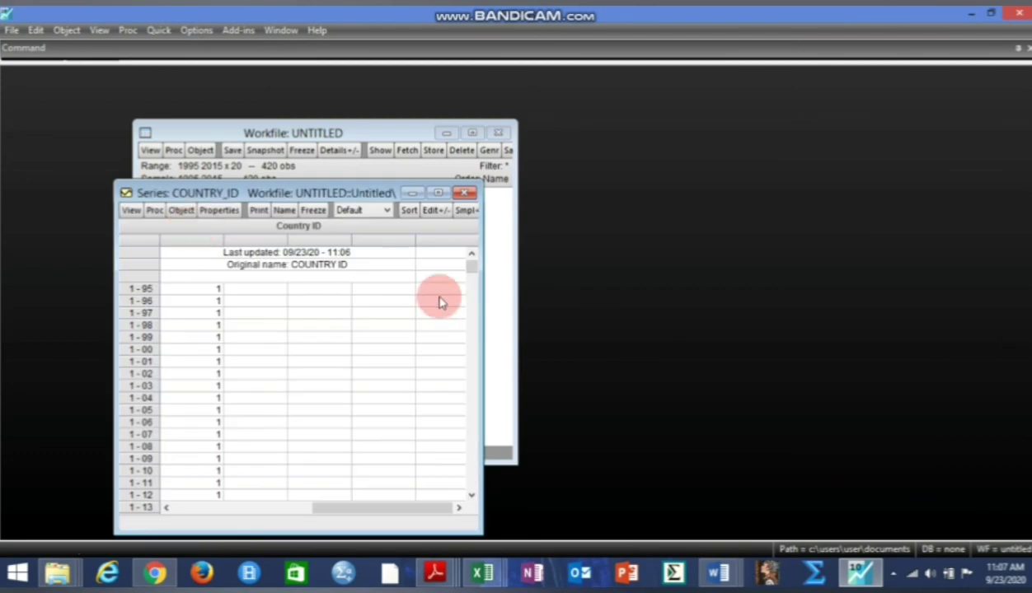
drag(473, 266, 473, 229)
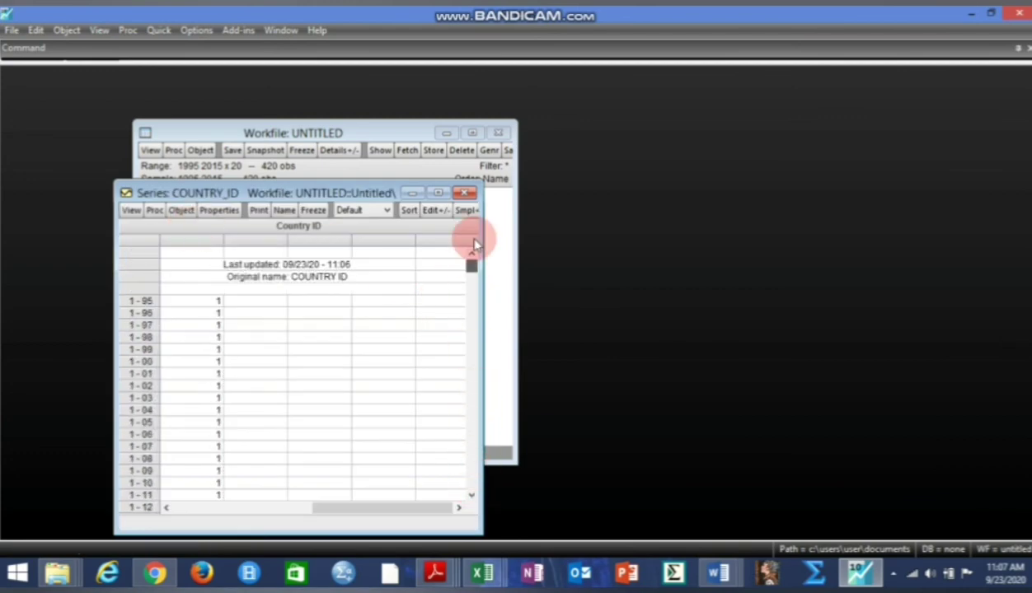
click(465, 193)
Open the country and dateid series one after the other, examine their values and close them
double_click(186, 216)
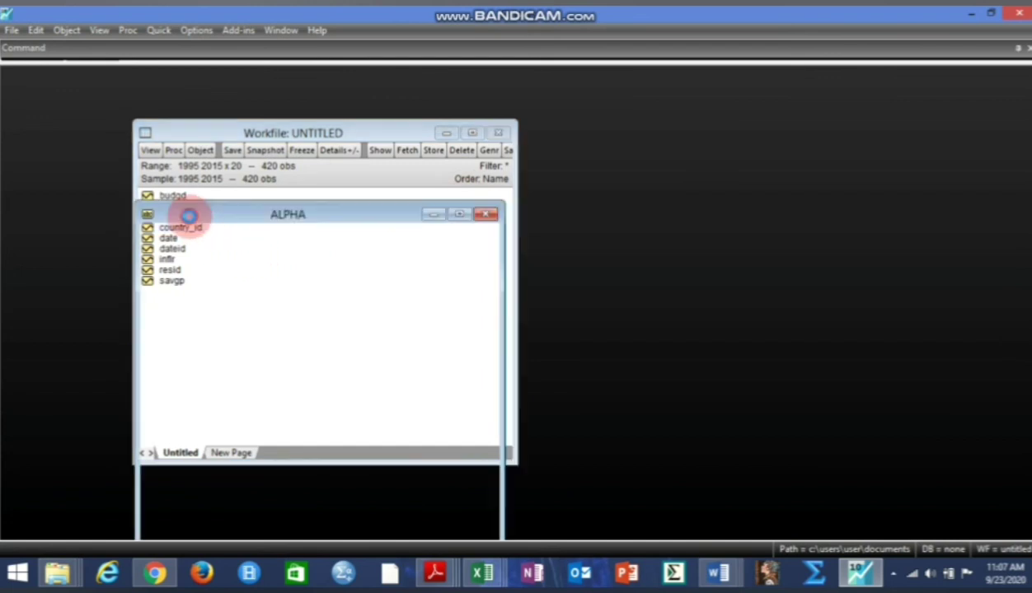
mouse_move(497, 297)
mouse_down()
mouse_move(492, 288)
mouse_move(490, 524)
mouse_move(495, 295)
mouse_up()
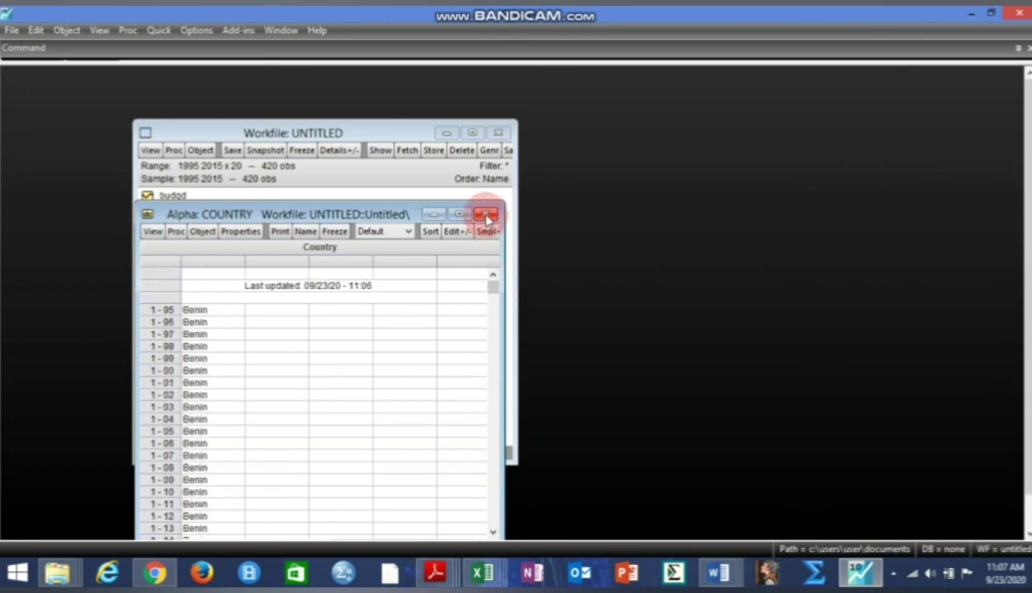
click(486, 214)
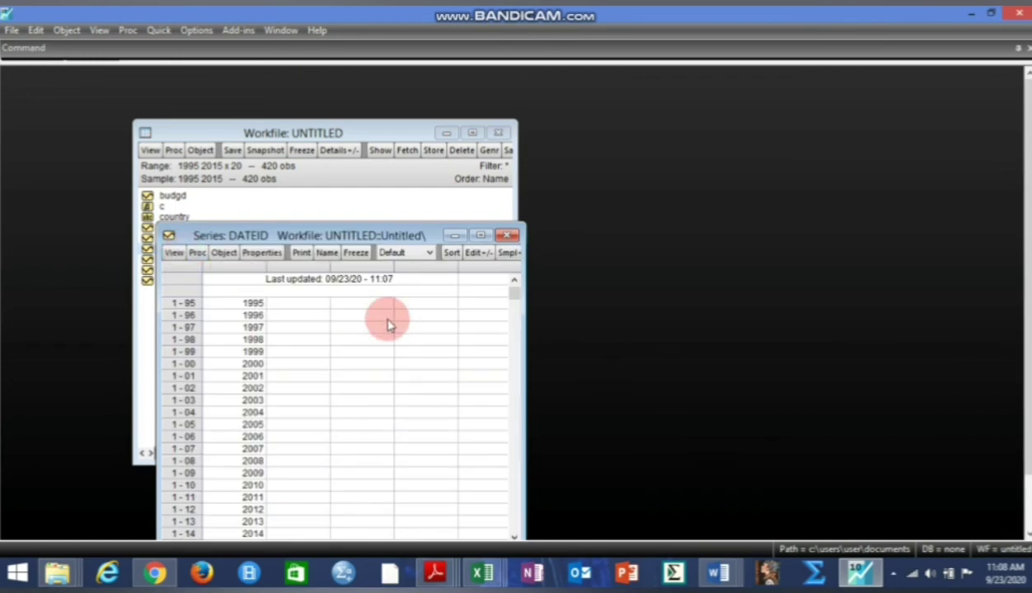
mouse_move(513, 299)
mouse_down()
mouse_move(515, 507)
mouse_move(514, 286)
mouse_up()
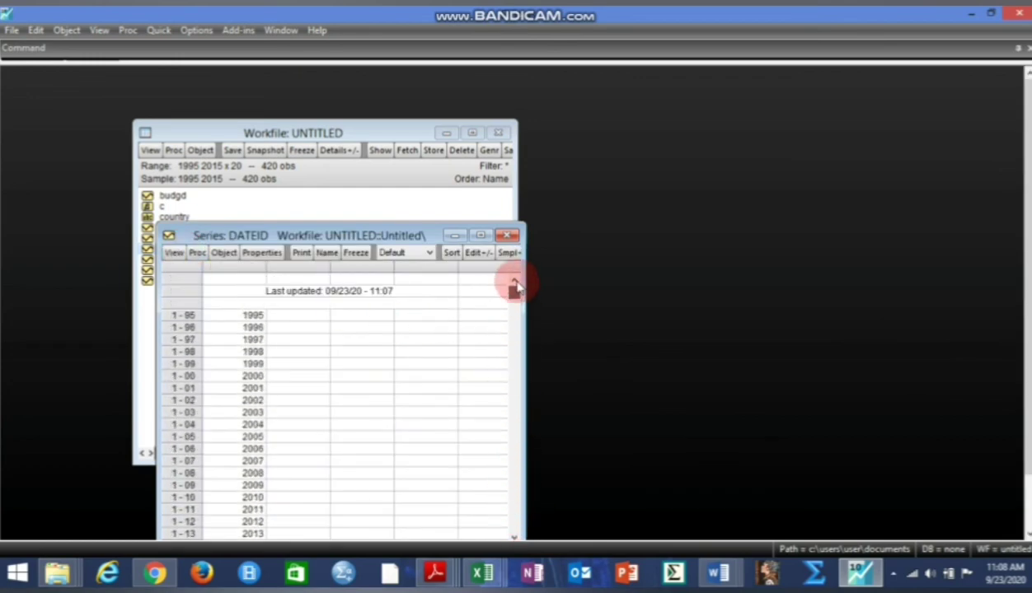
click(508, 236)
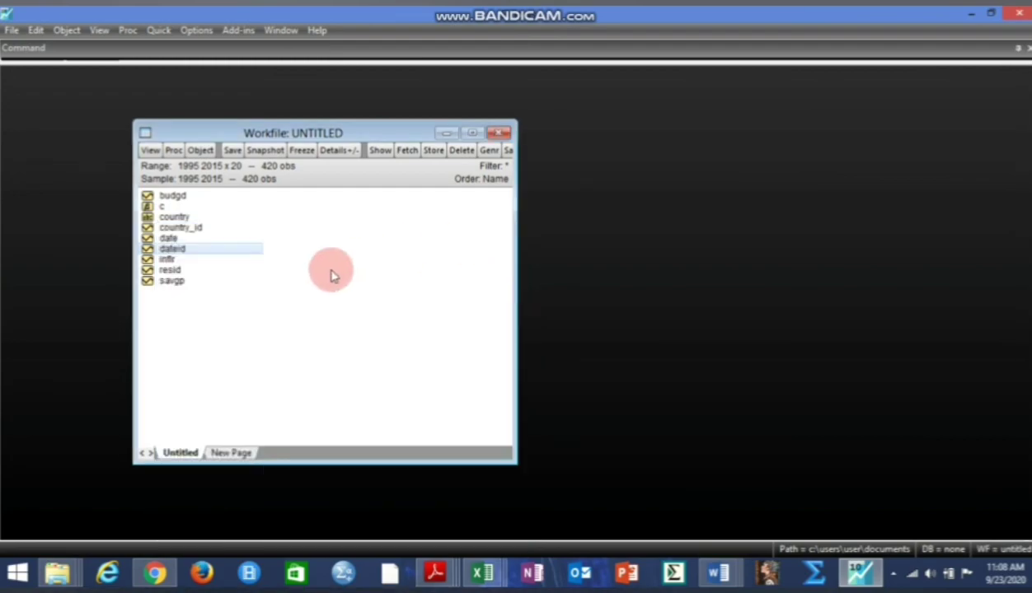